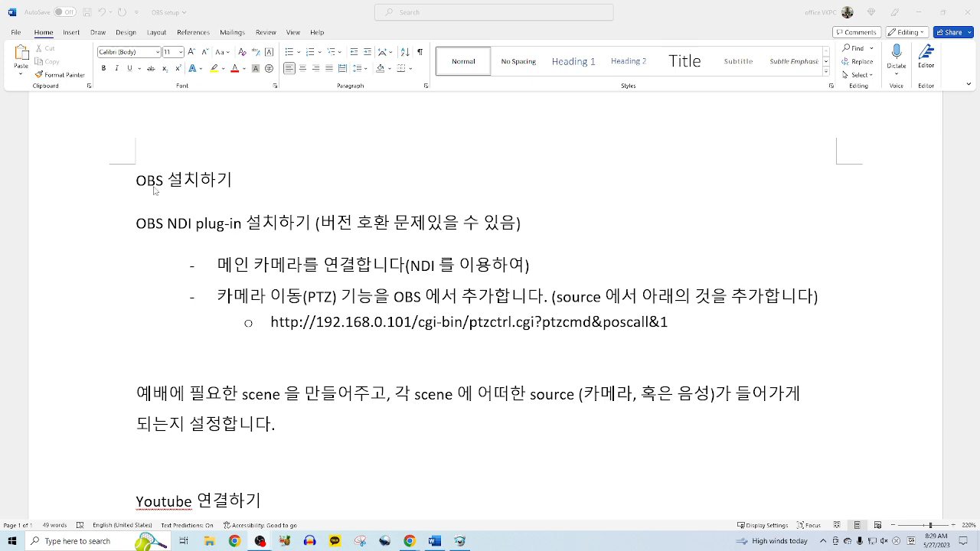
- Review the Word setup notes, selecting passages from OBS 설치하기 down to the Youtube 연결하기 line
click(81, 191)
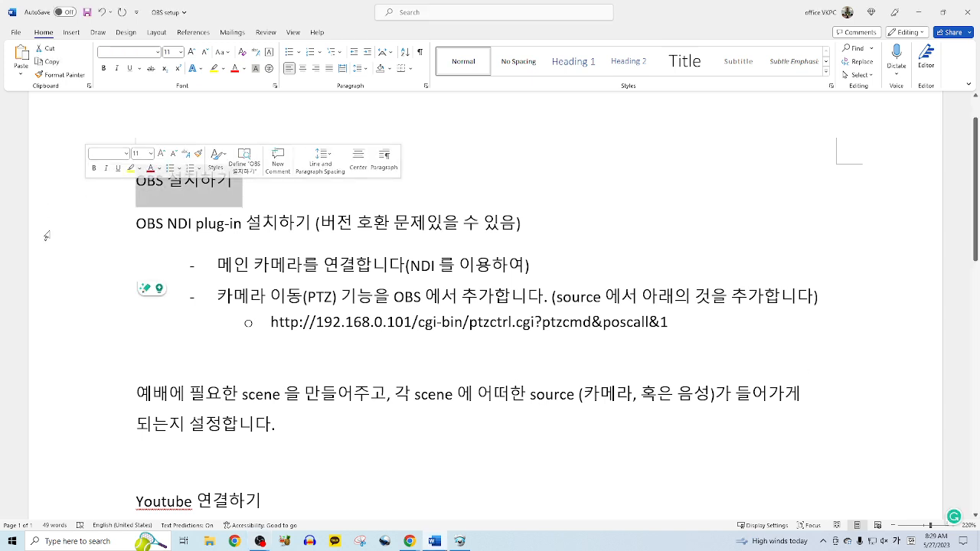
drag(50, 222, 523, 211)
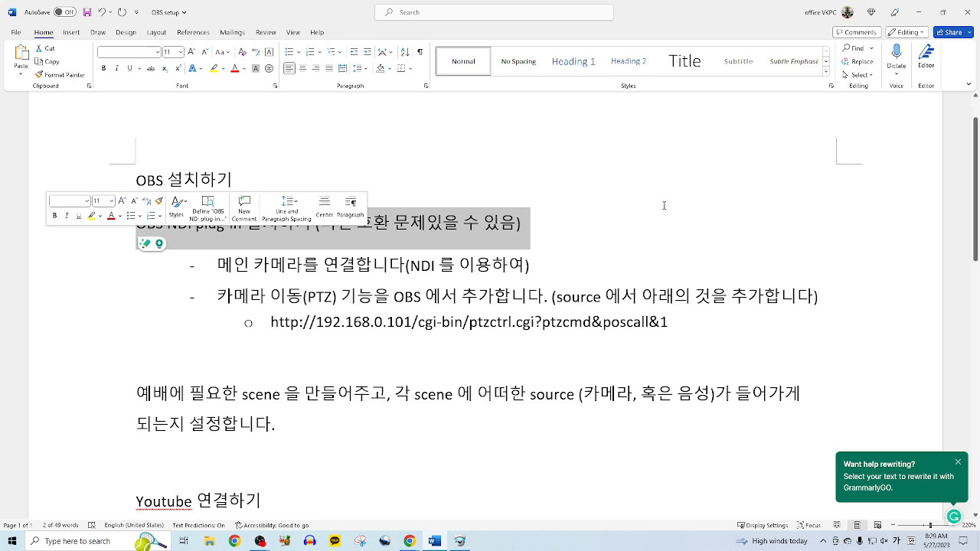
click(554, 223)
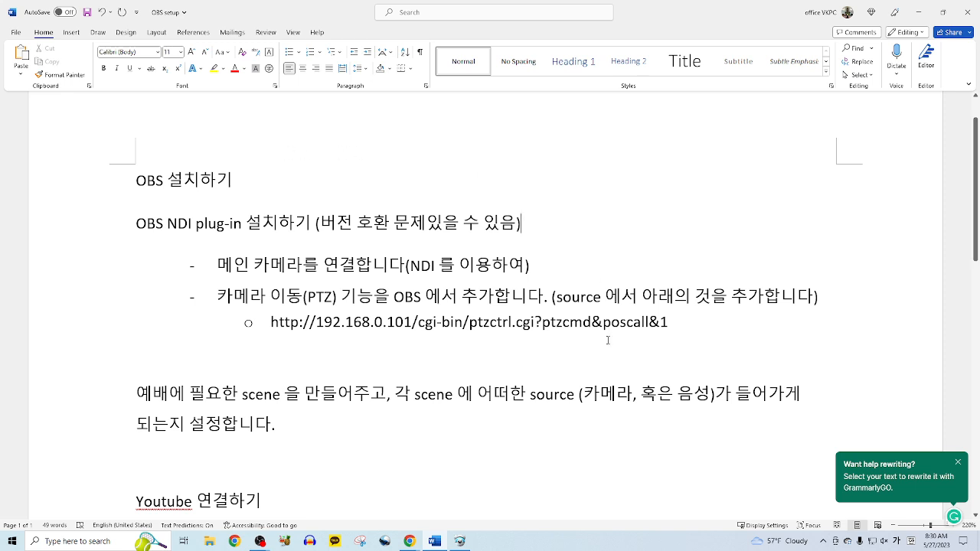
drag(136, 181, 700, 328)
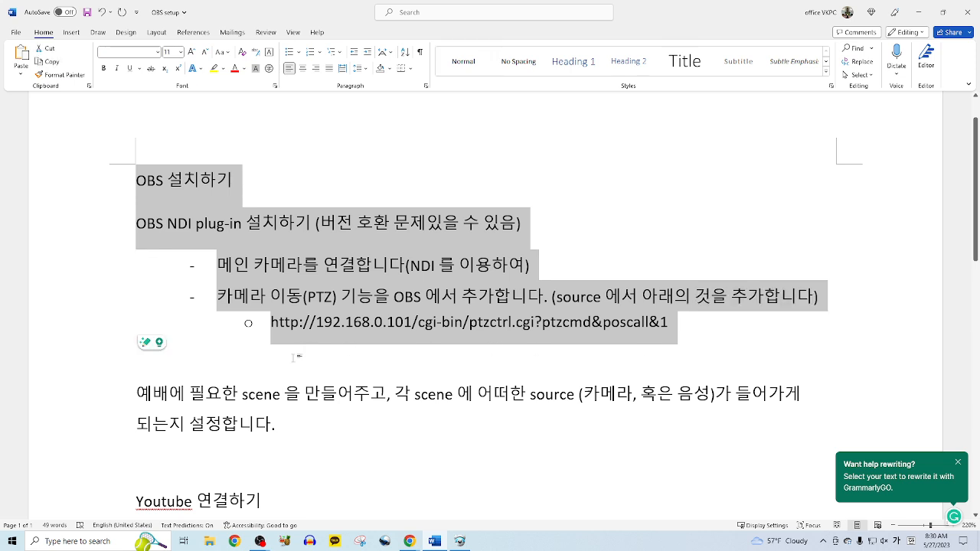
click(300, 444)
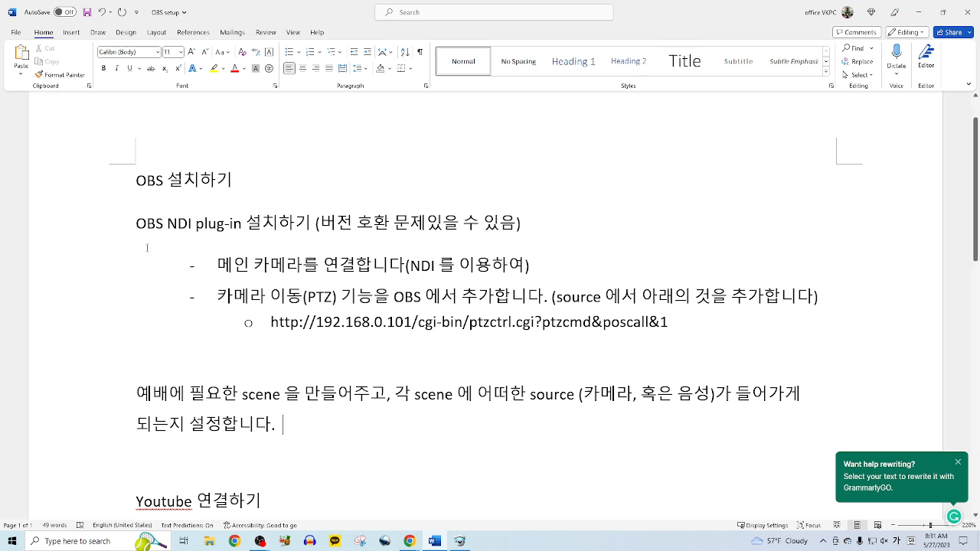
drag(136, 180, 287, 436)
click(331, 456)
scroll(331, 456, down, 1)
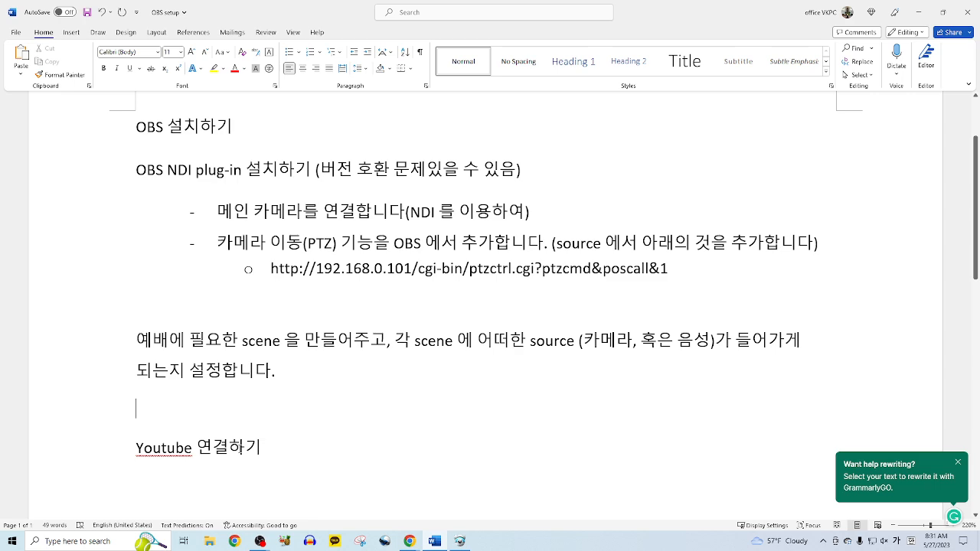
click(289, 453)
scroll(300, 454, up, 2)
scroll(300, 455, down, 1)
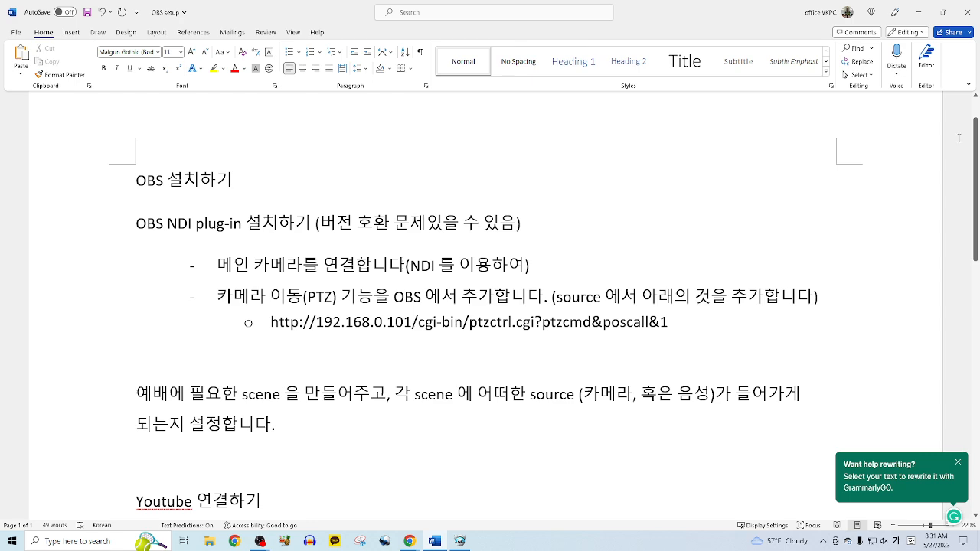
- Move Word to the left and bring the 'obs download' Chrome window up full screen
double_click(768, 19)
drag(678, 37, 233, 33)
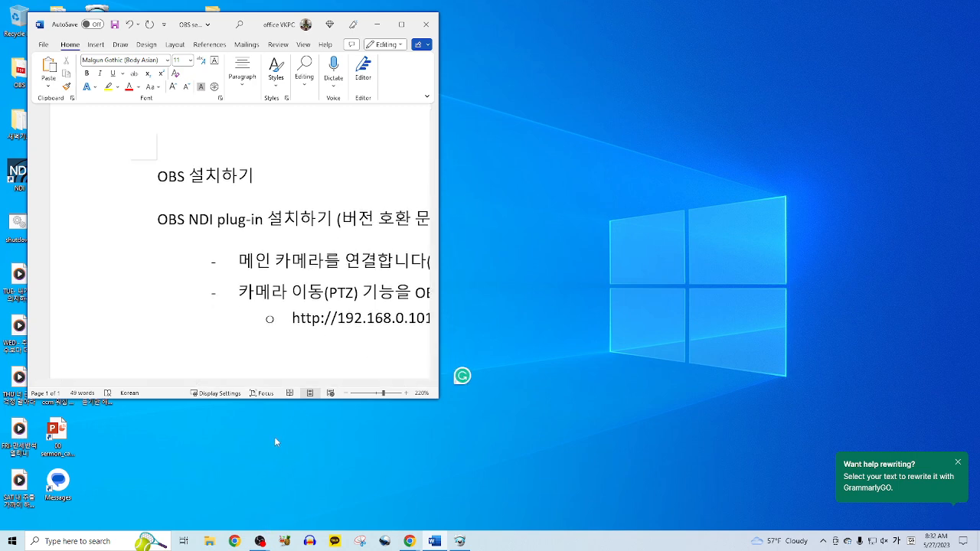
click(409, 541)
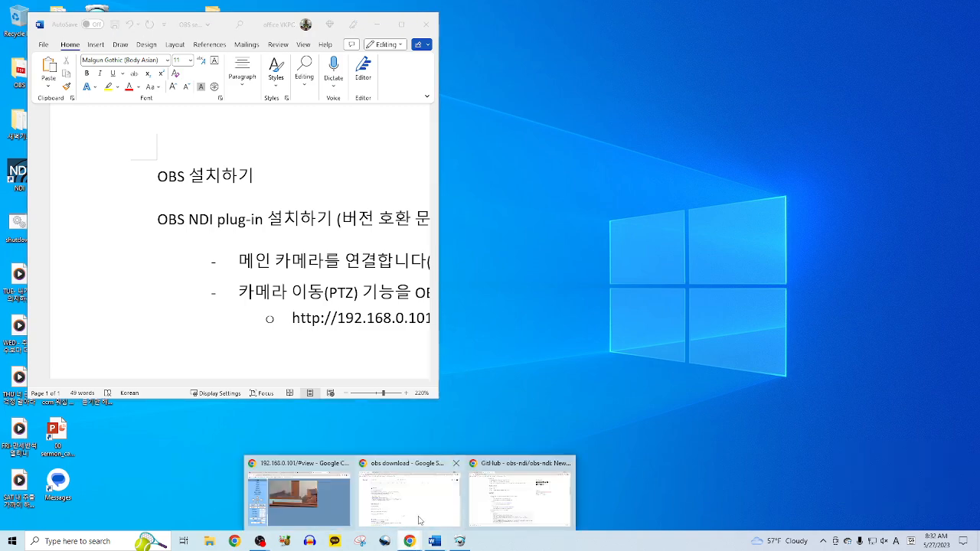
click(411, 478)
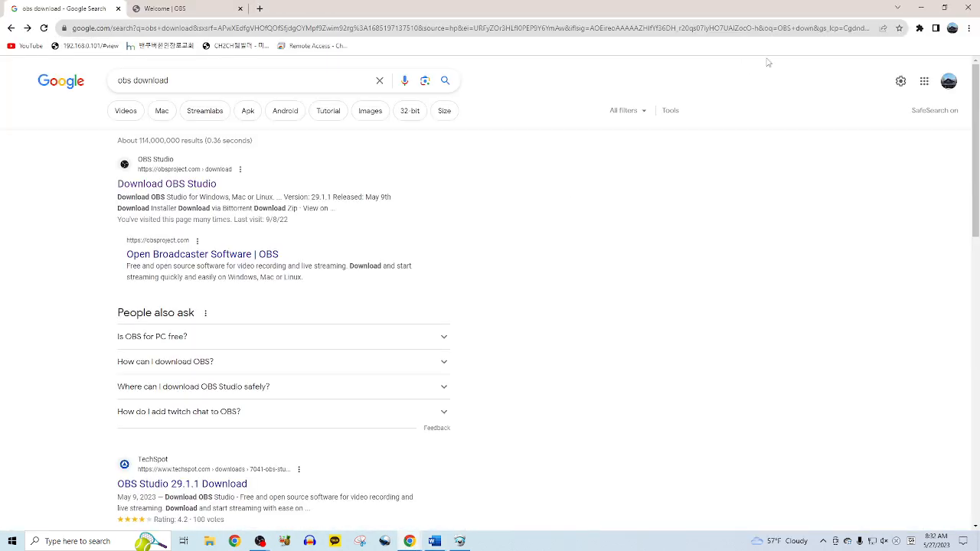
click(943, 7)
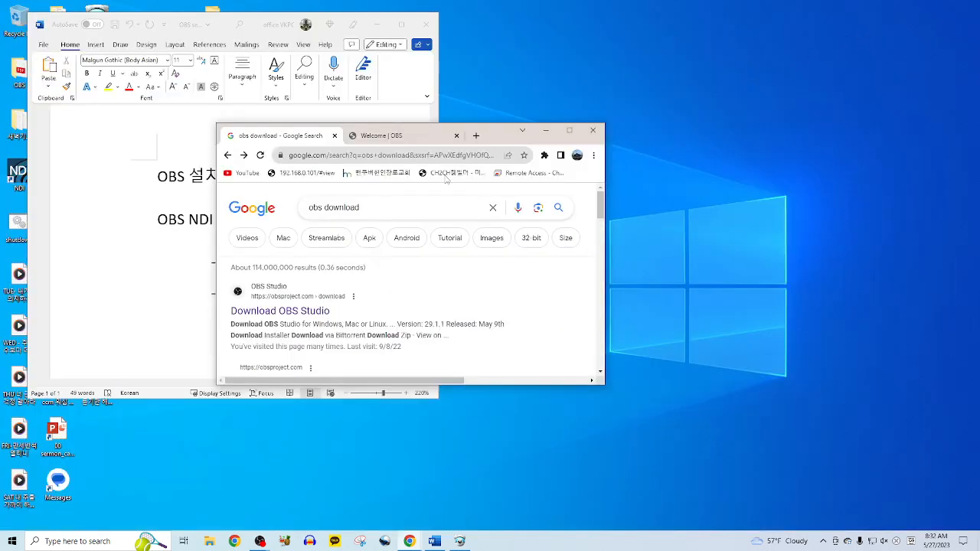
drag(577, 110, 615, 48)
click(681, 43)
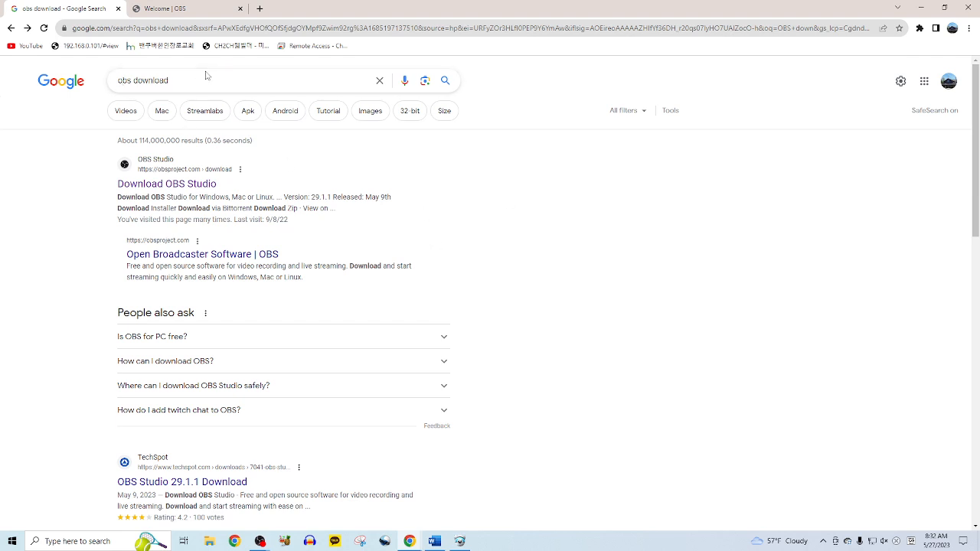
- Start the Download OBS Studio download, then close both OBS tabs
click(196, 188)
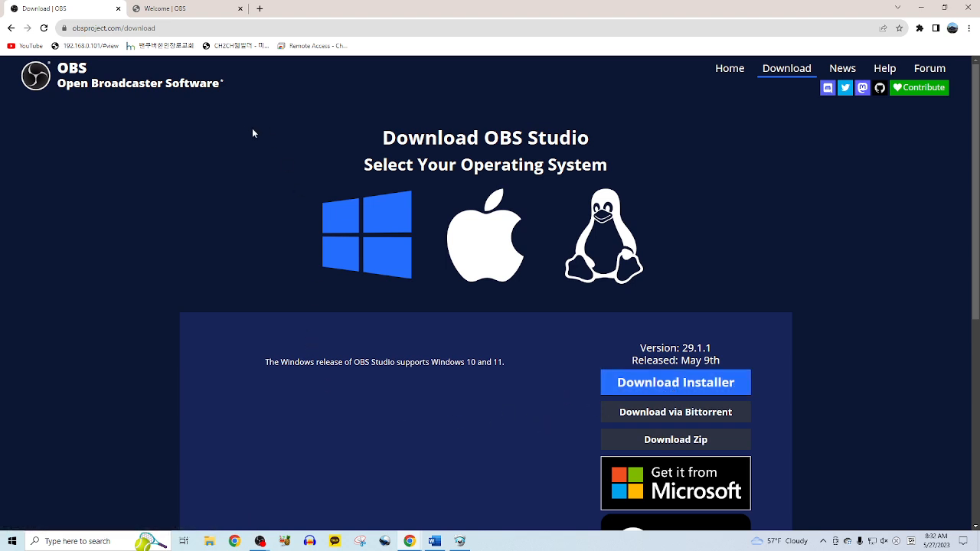
click(117, 9)
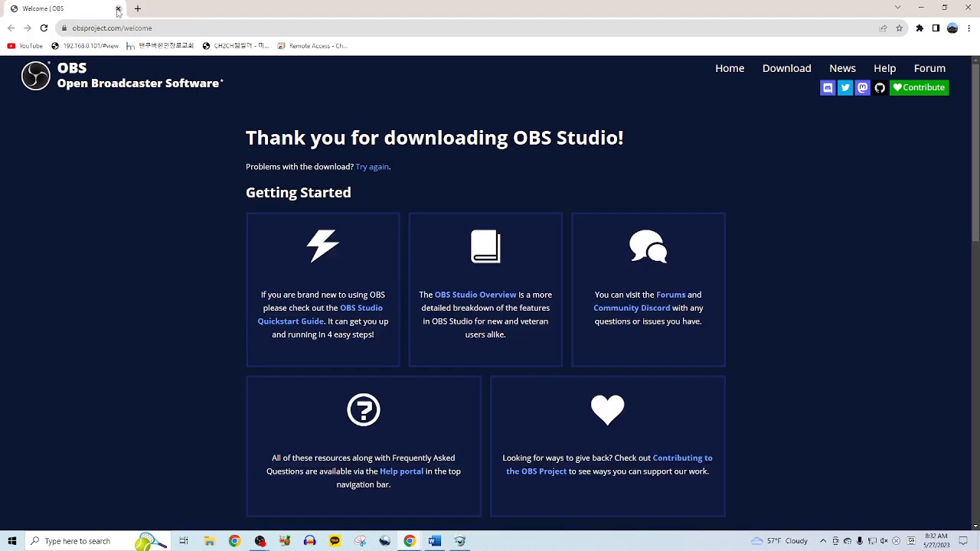
click(118, 9)
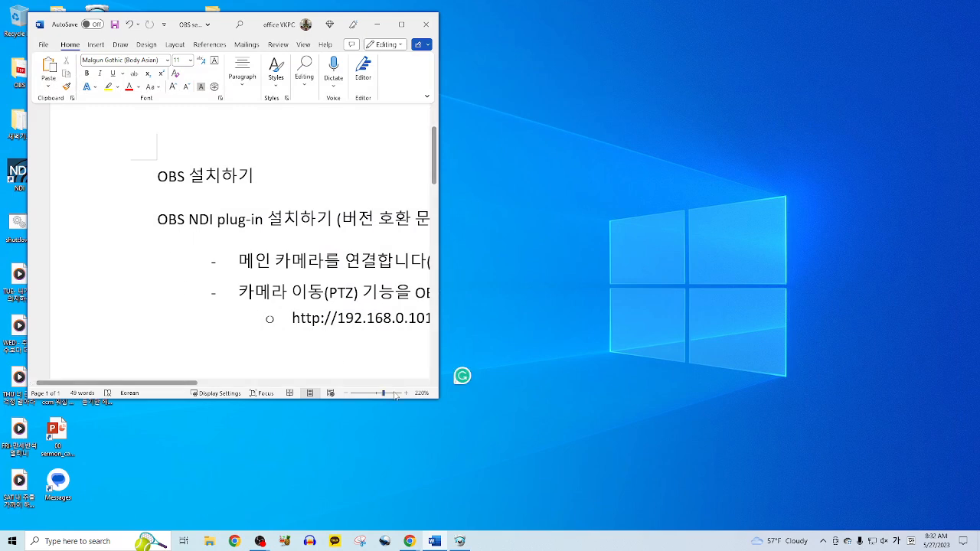
- Reopen the NewTek NDI integration for OBS Studio result on GitHub and scroll to its Install section
click(409, 541)
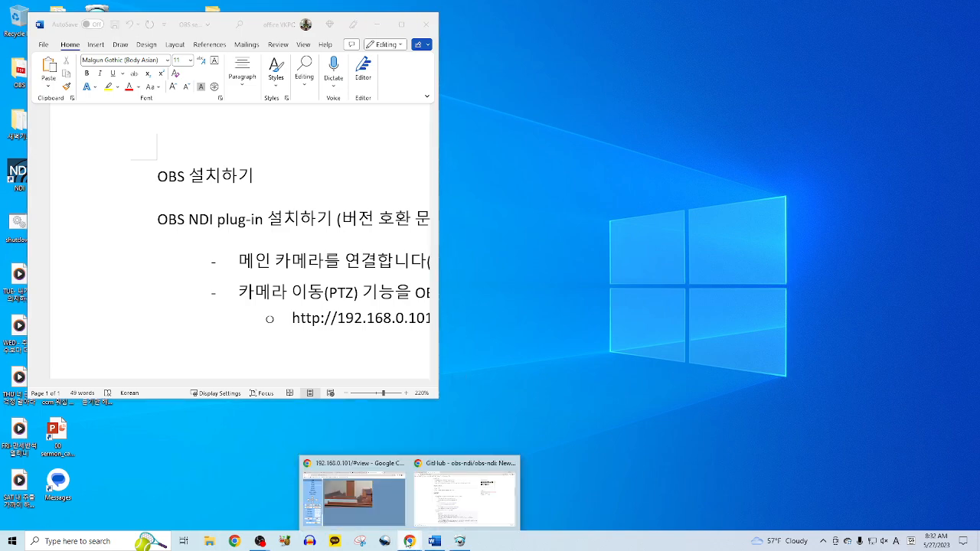
click(445, 507)
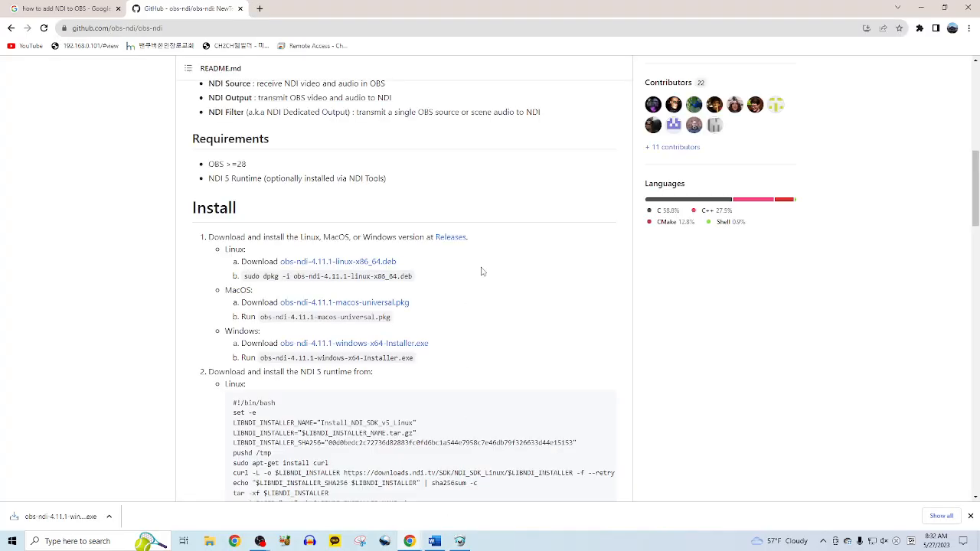
scroll(444, 284, up, 10)
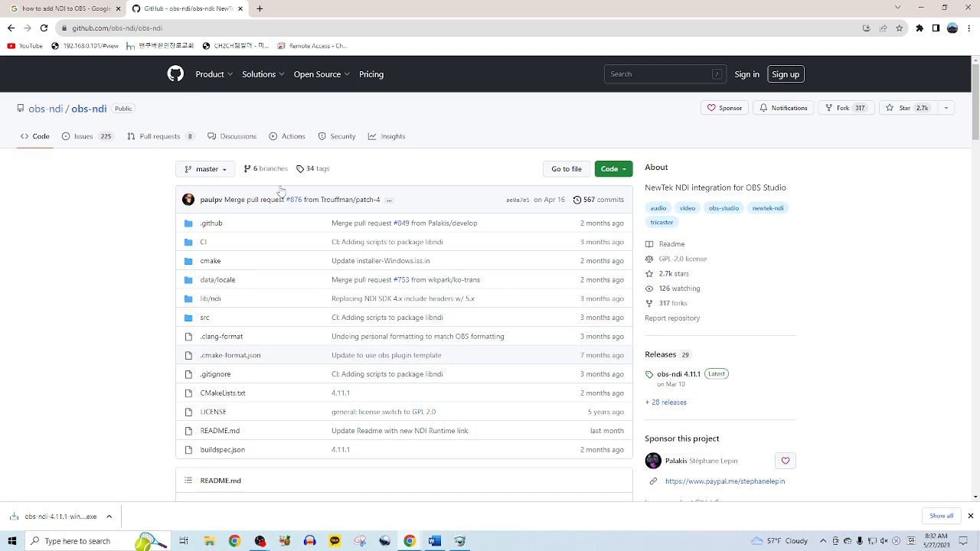
click(11, 28)
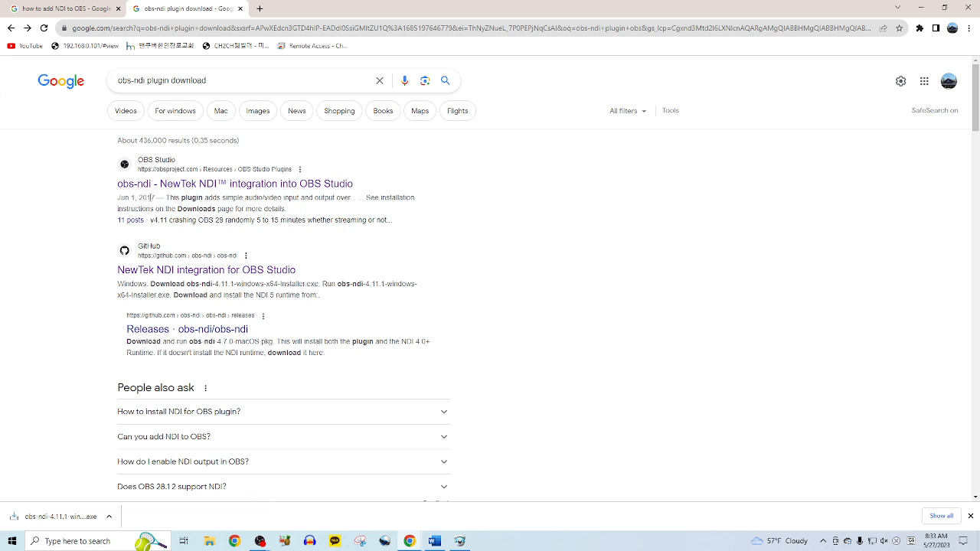
click(171, 277)
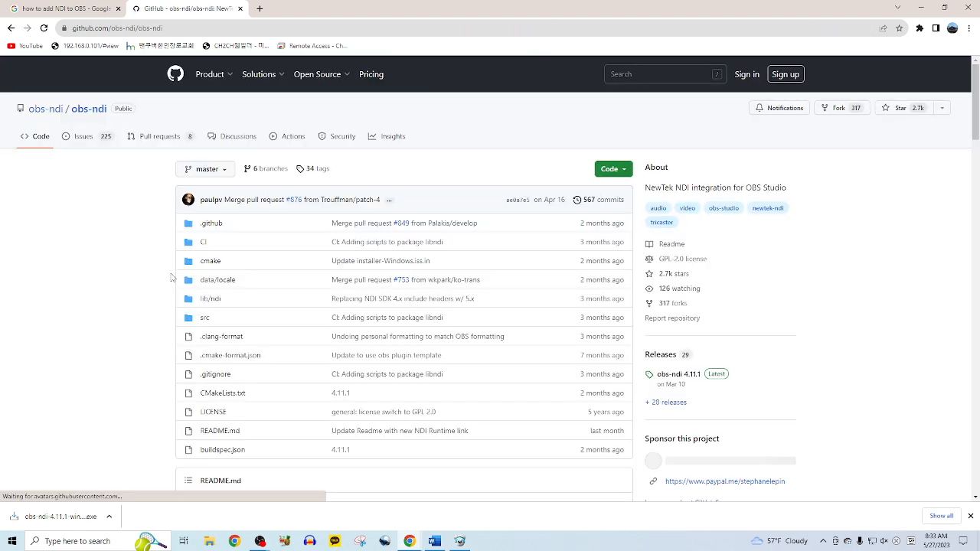
scroll(130, 346, down, 4)
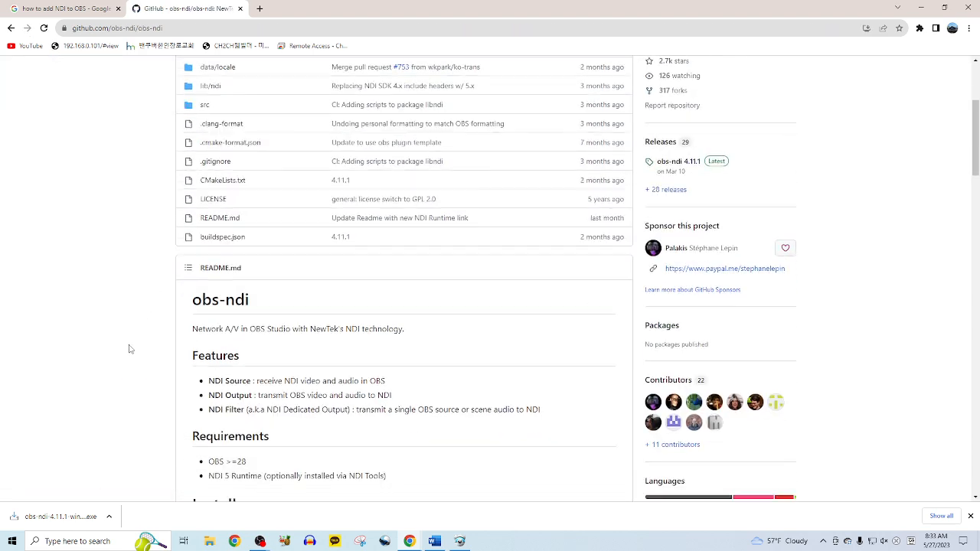
scroll(130, 349, down, 2)
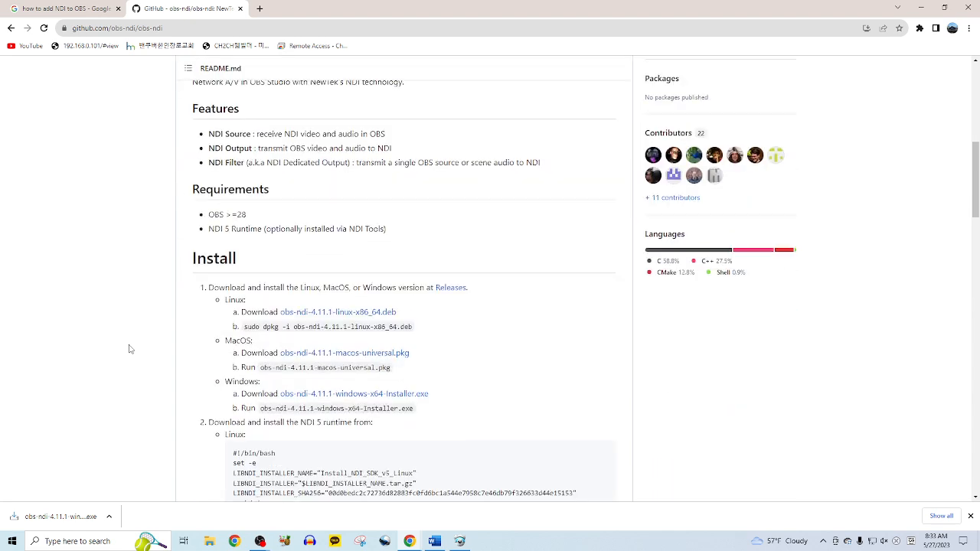
scroll(130, 349, down, 1)
scroll(162, 347, down, 1)
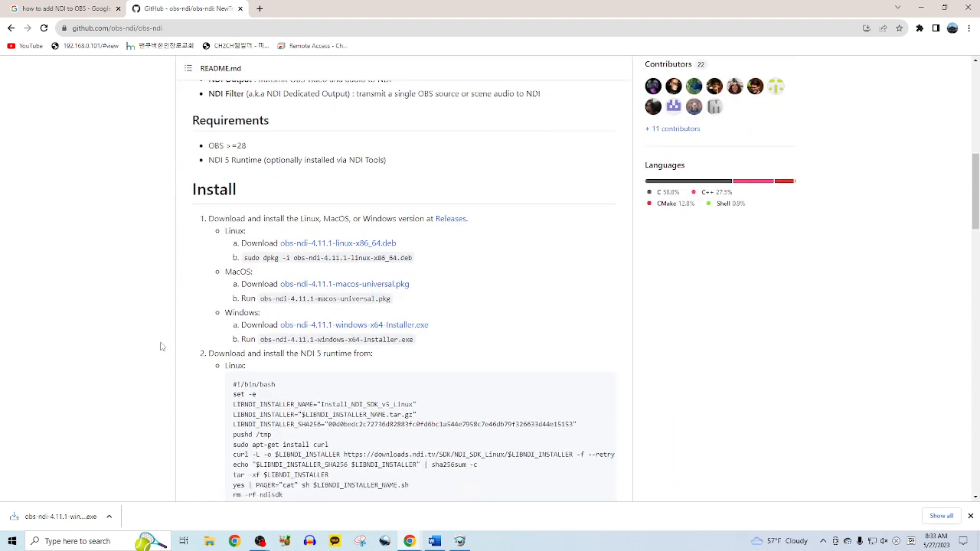
scroll(161, 347, down, 1)
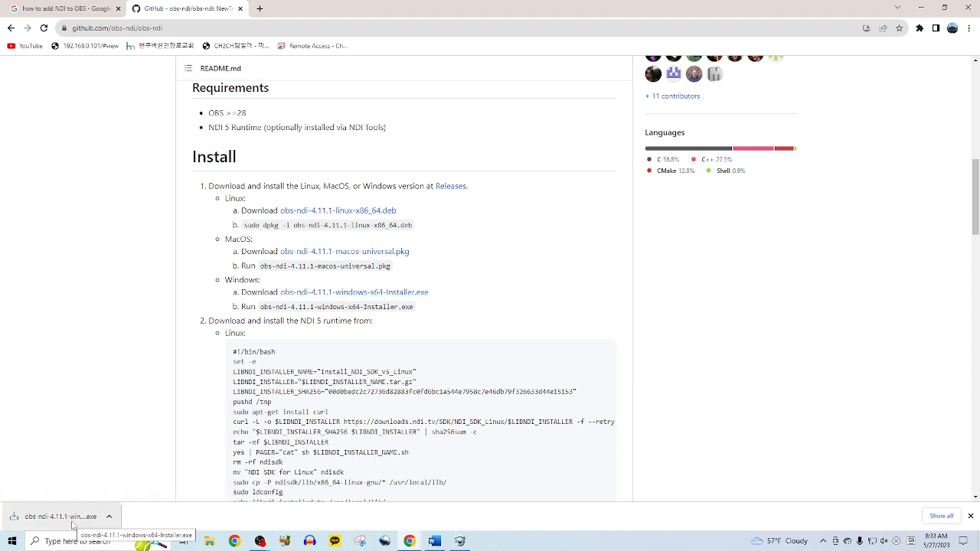
- Show the obs-ndi-4.11.1 installer in Downloads, then close that folder and the GitHub tab
click(109, 516)
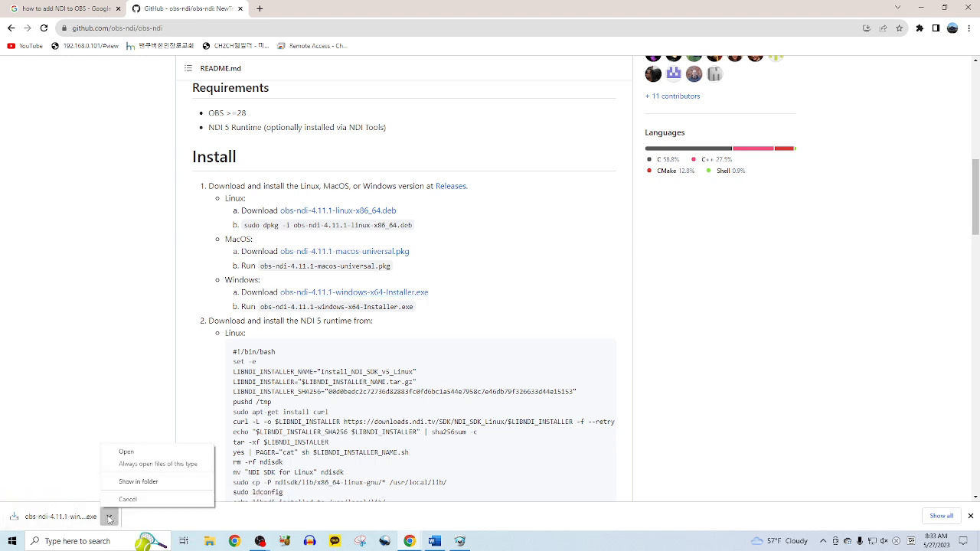
click(138, 482)
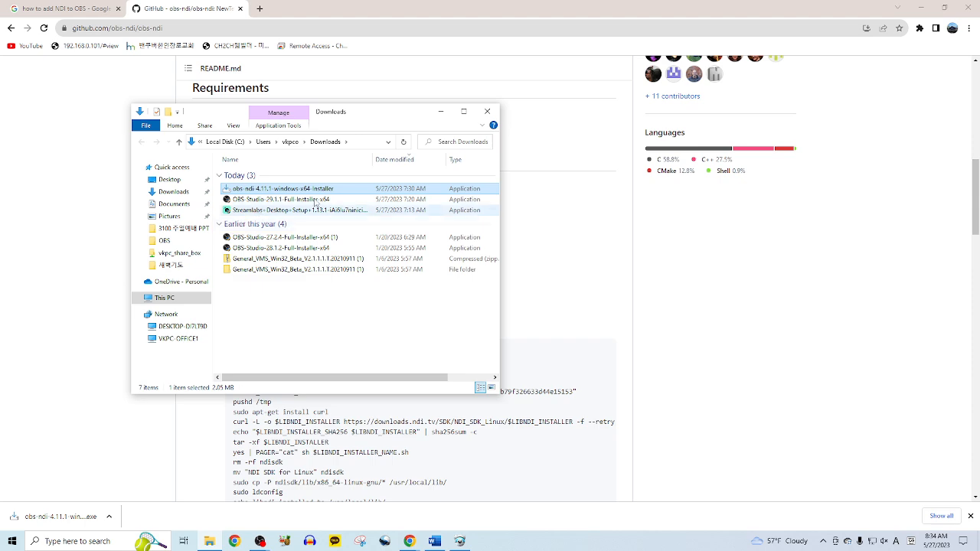
click(487, 112)
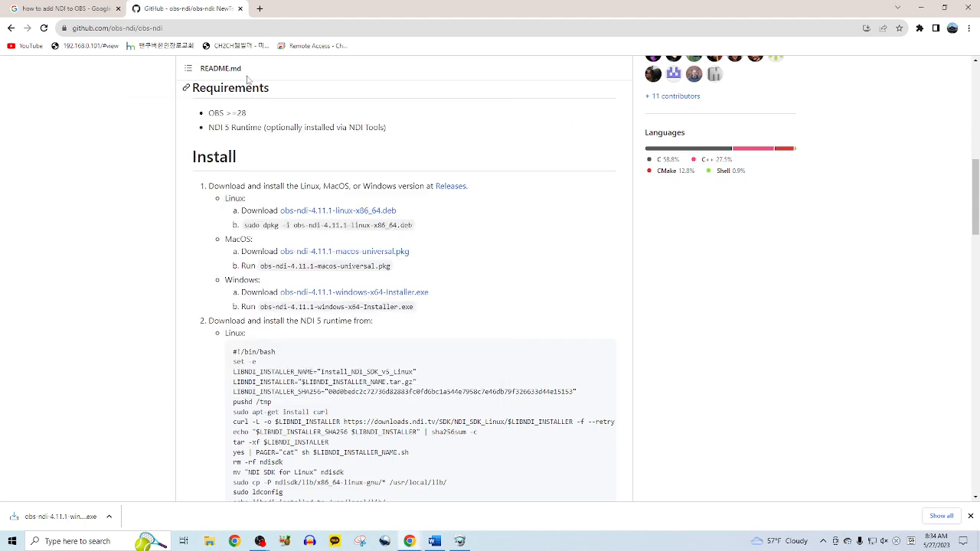
click(240, 9)
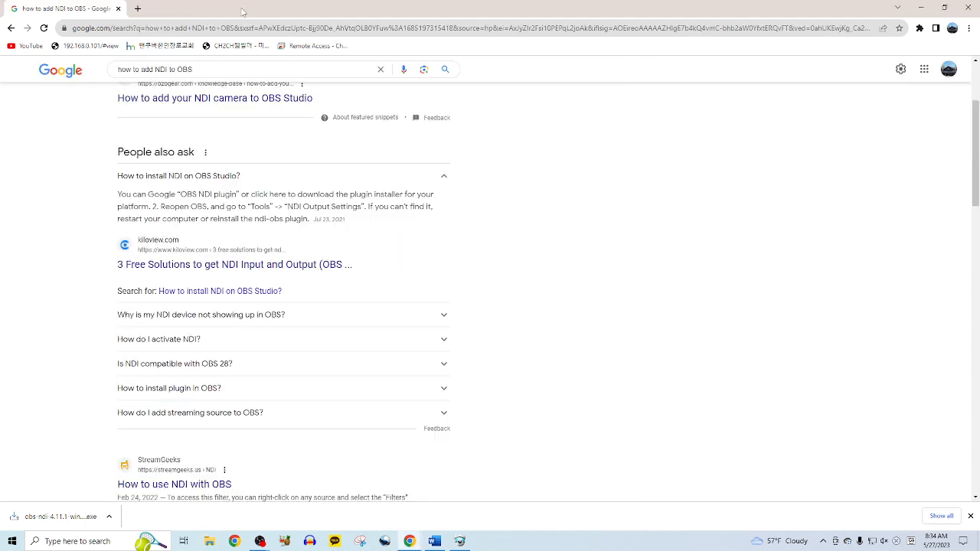
- Close the last search tab, widen and reposition Word, and launch VMS from its desktop shortcut
click(119, 9)
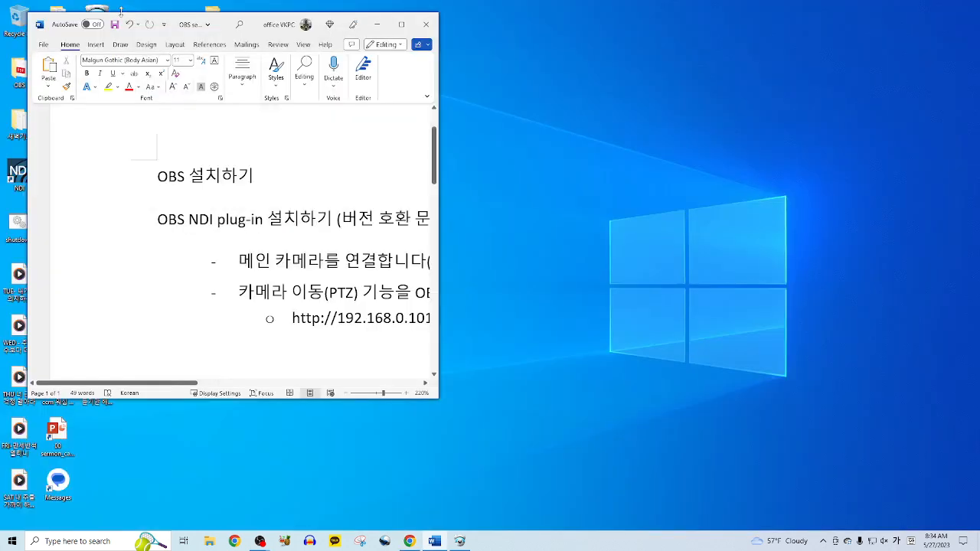
drag(444, 236, 581, 241)
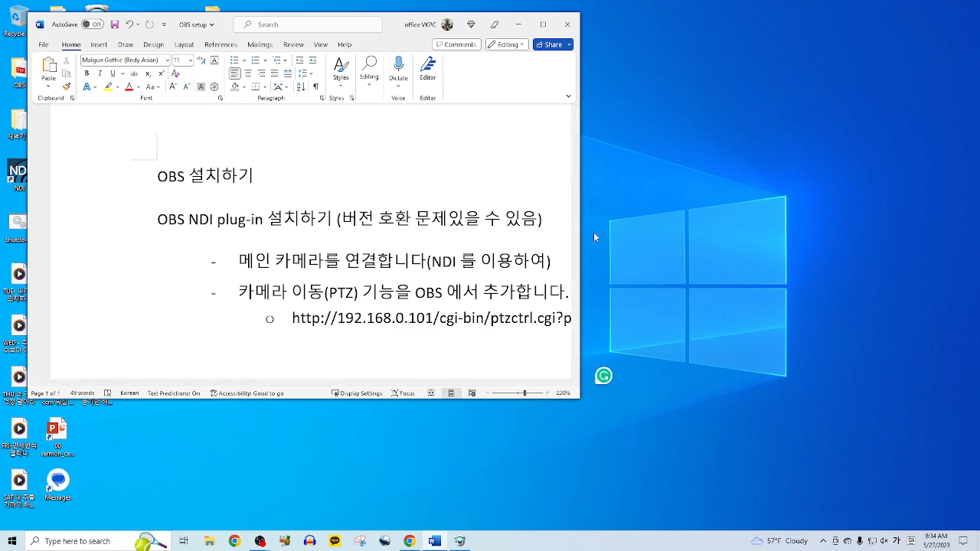
drag(579, 238, 701, 238)
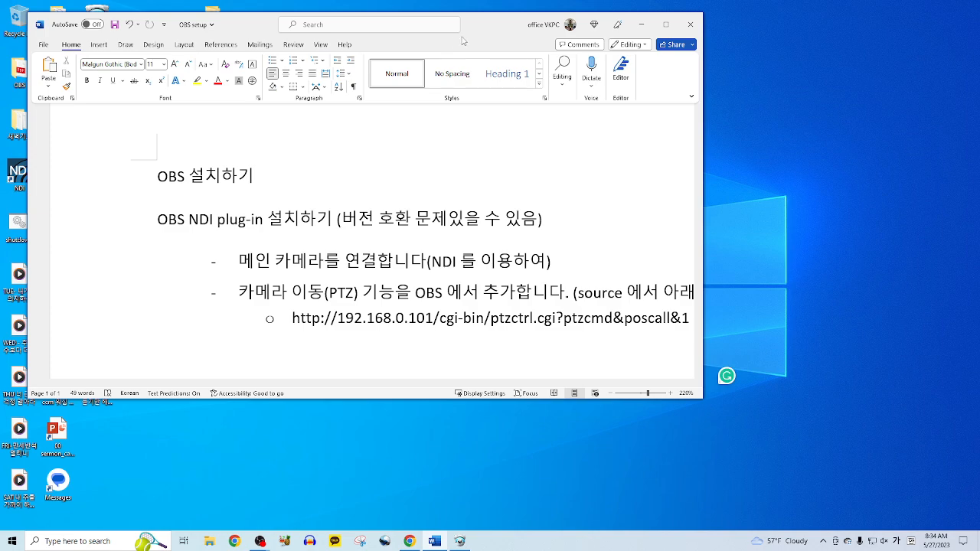
drag(498, 38, 598, 127)
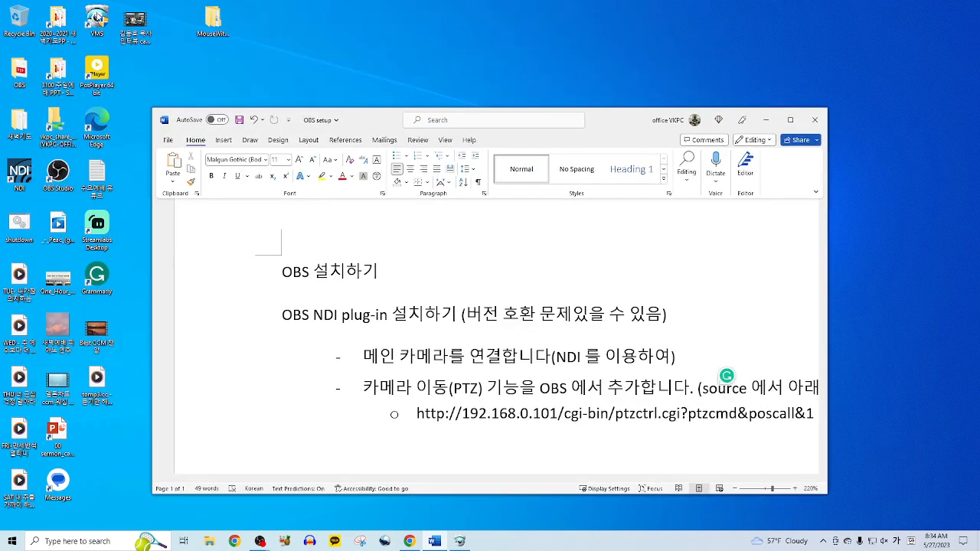
double_click(100, 24)
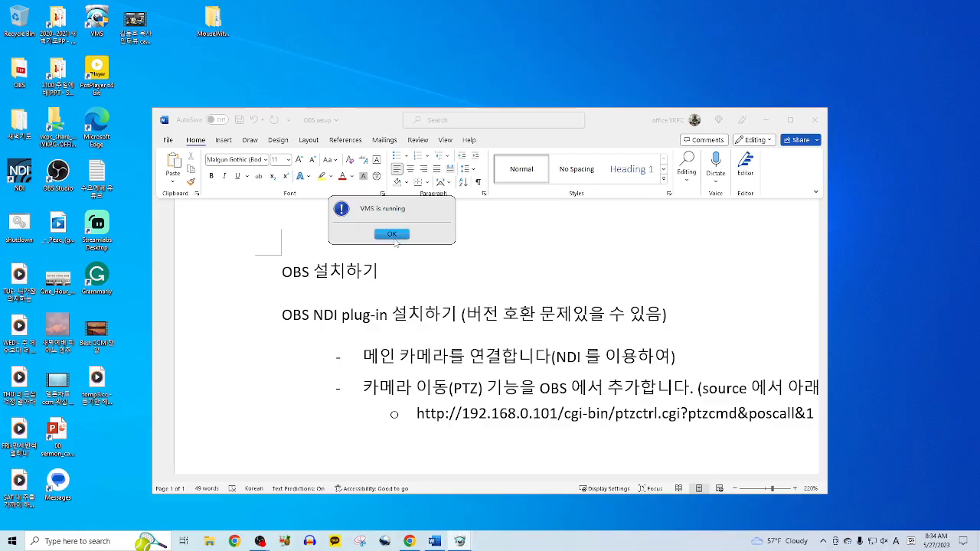
- Dismiss the already-running notice, maximize VMS, and try single-pane views of cameras 192.168.0.102 and 192.168.0.103
click(392, 234)
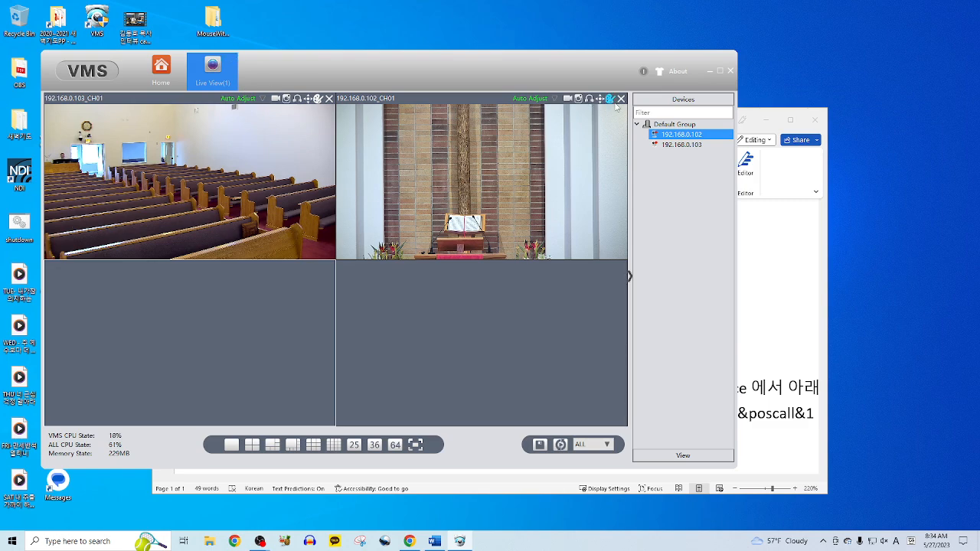
click(719, 72)
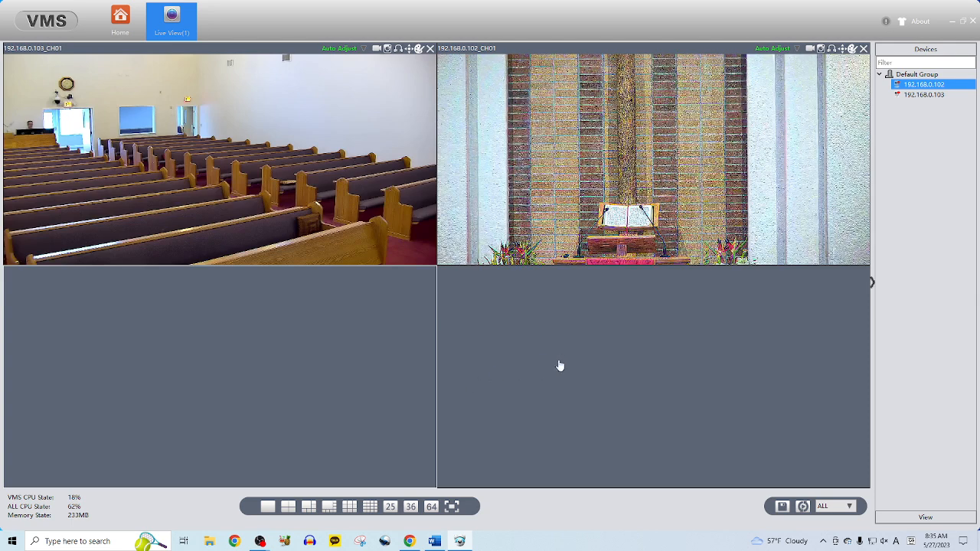
click(268, 507)
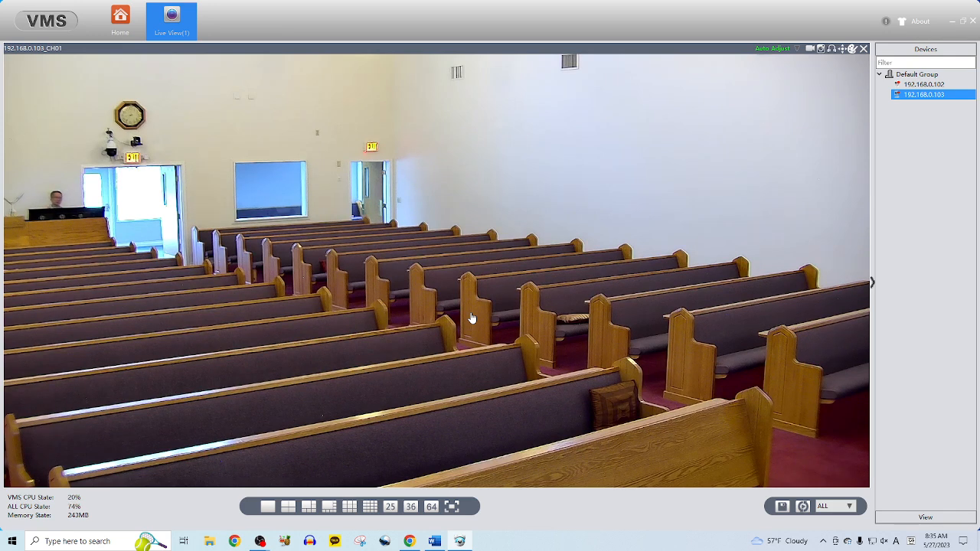
ctrl+click(929, 88)
click(929, 86)
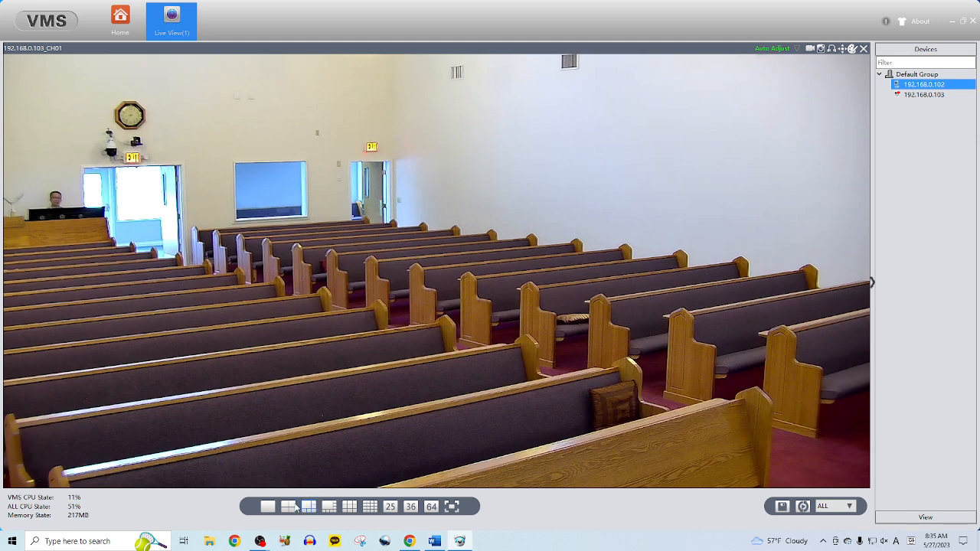
ctrl+click(919, 95)
double_click(919, 96)
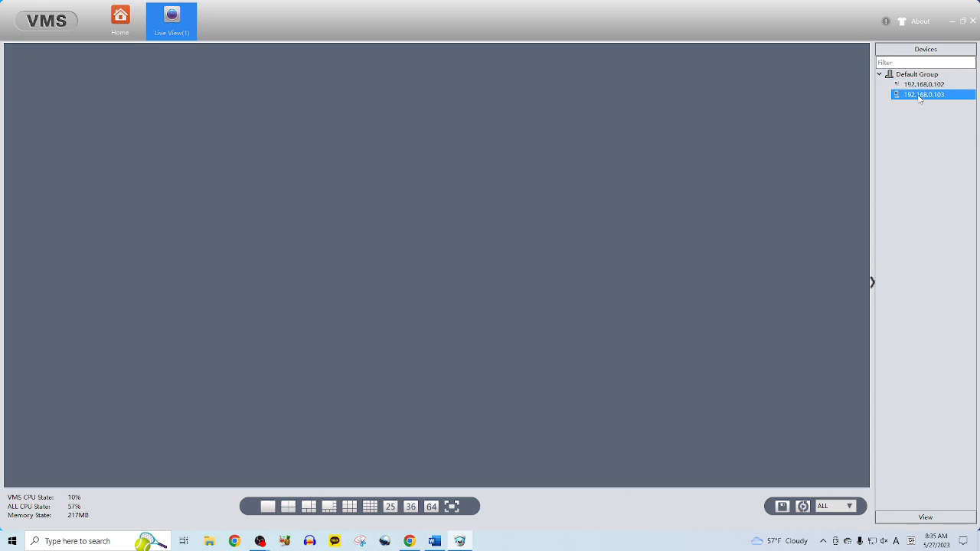
double_click(919, 86)
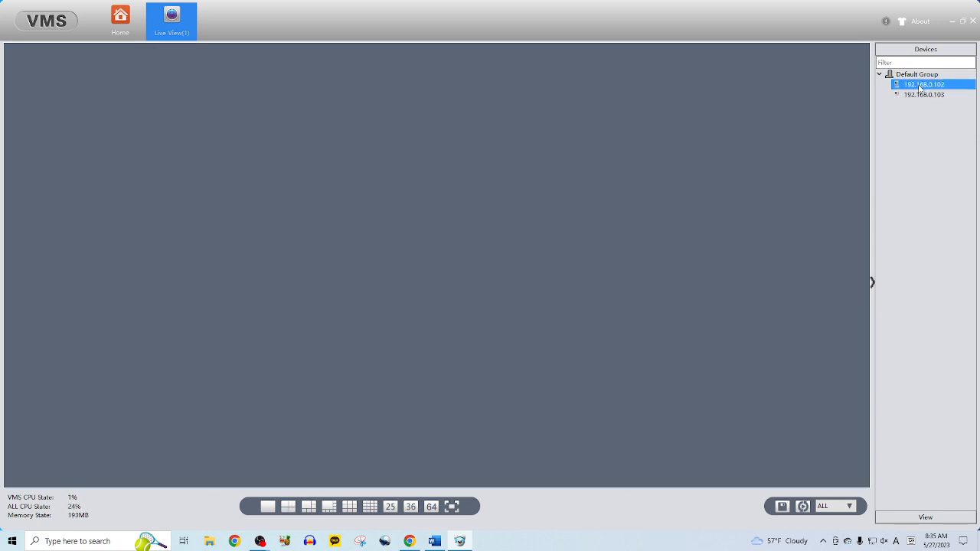
- Use the four-pane layout with podium camera 192.168.0.102 top-left and pews camera 192.168.0.103 top-right
click(288, 506)
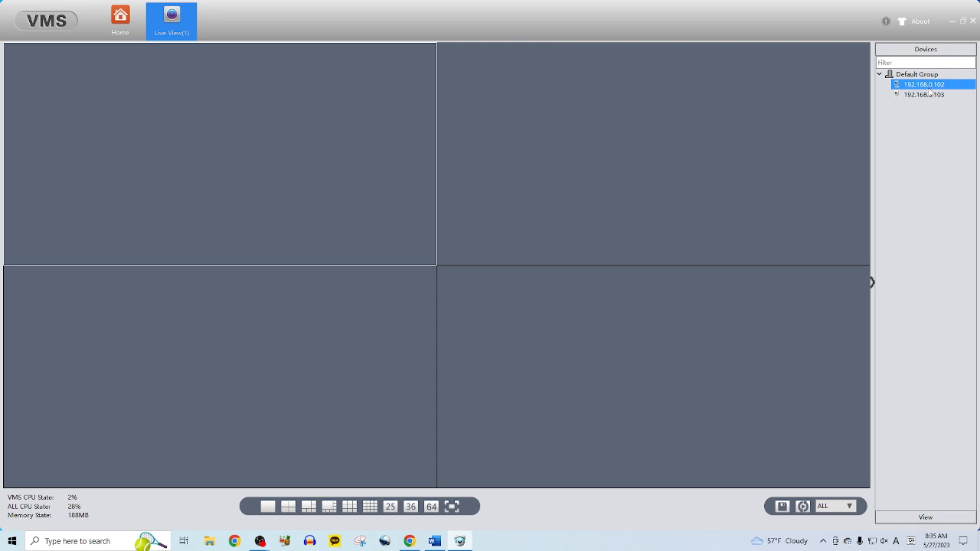
click(498, 201)
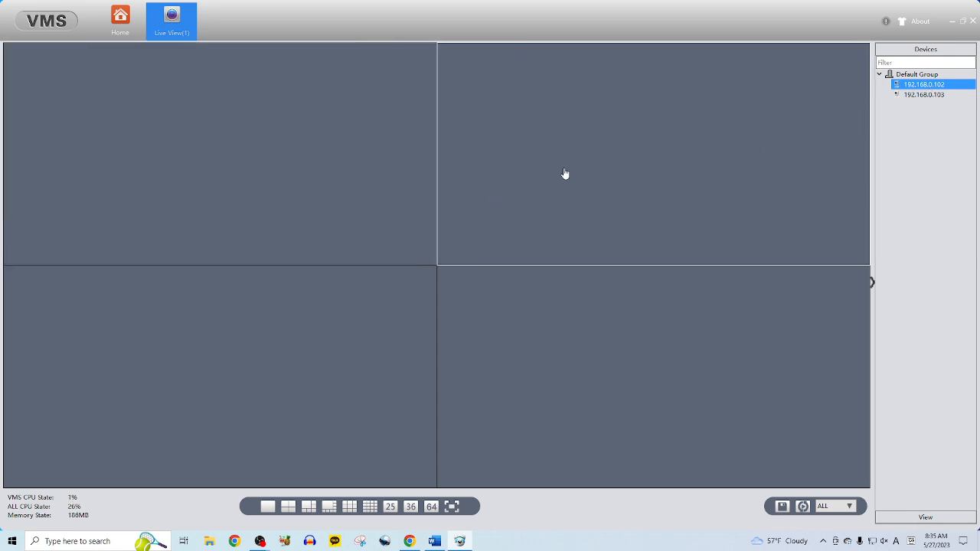
double_click(615, 152)
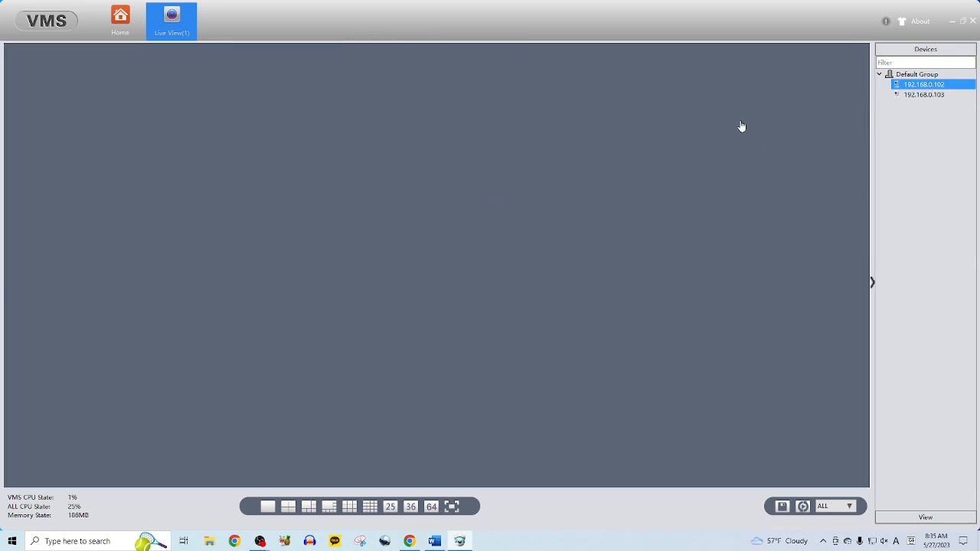
click(923, 95)
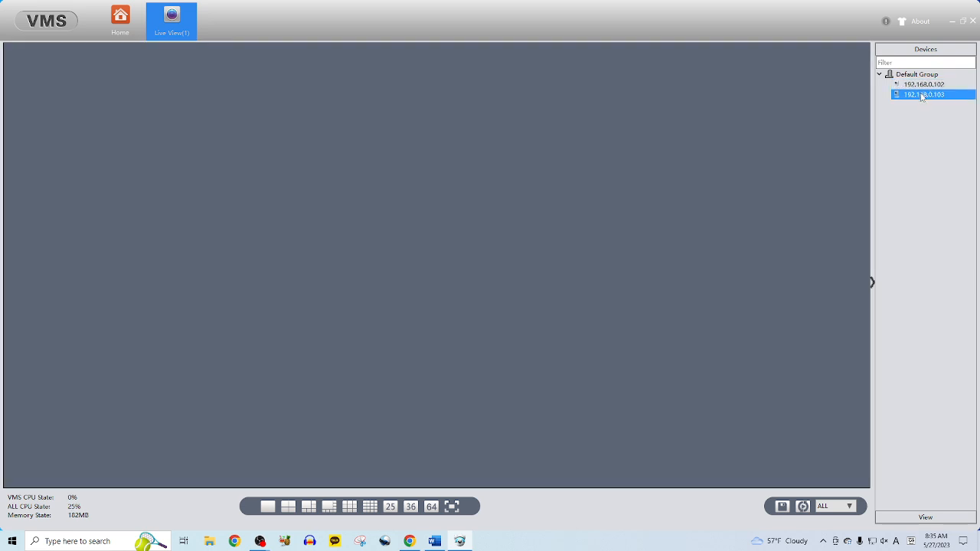
click(268, 512)
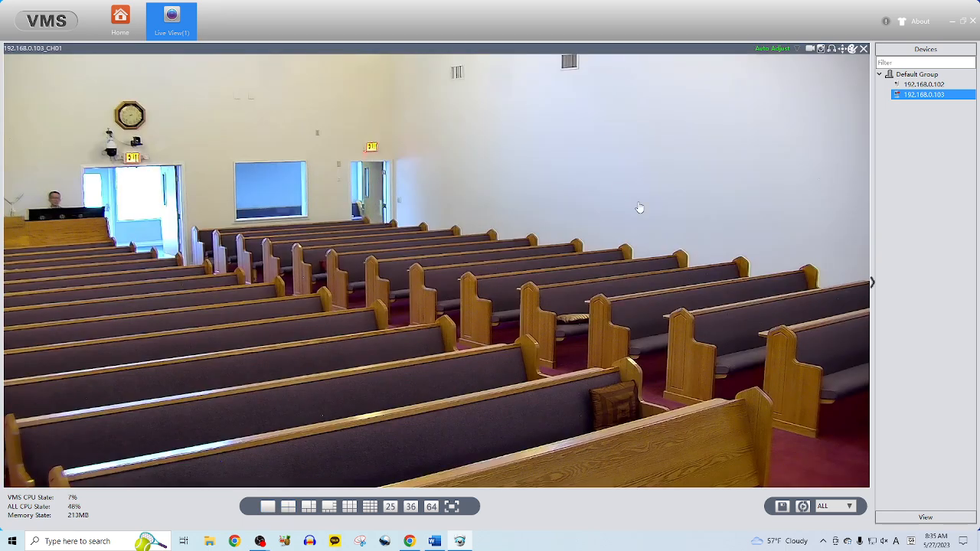
double_click(918, 85)
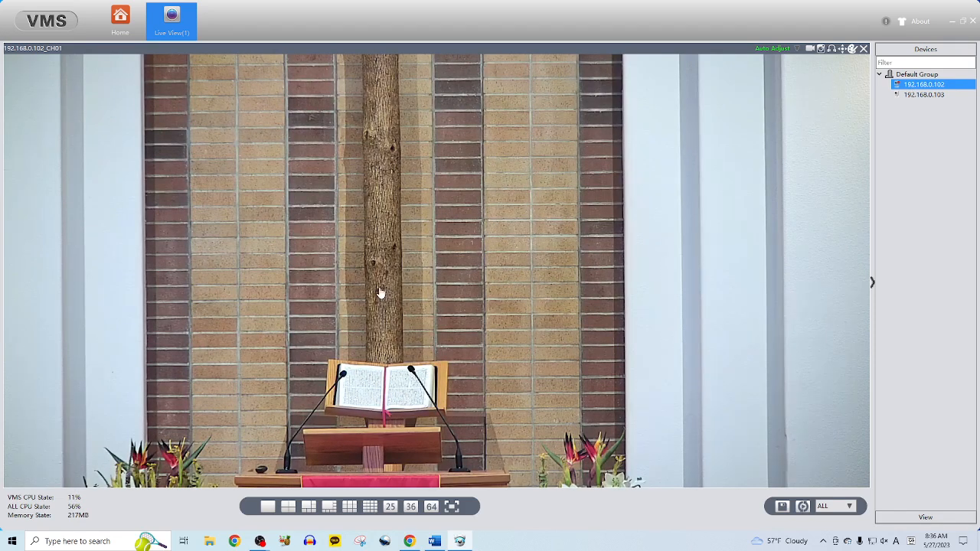
click(288, 507)
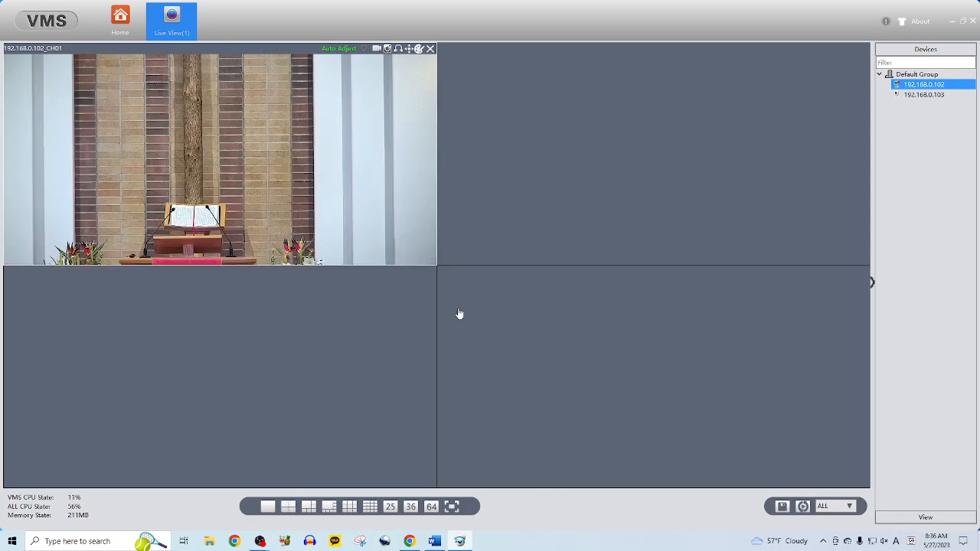
click(718, 186)
click(918, 95)
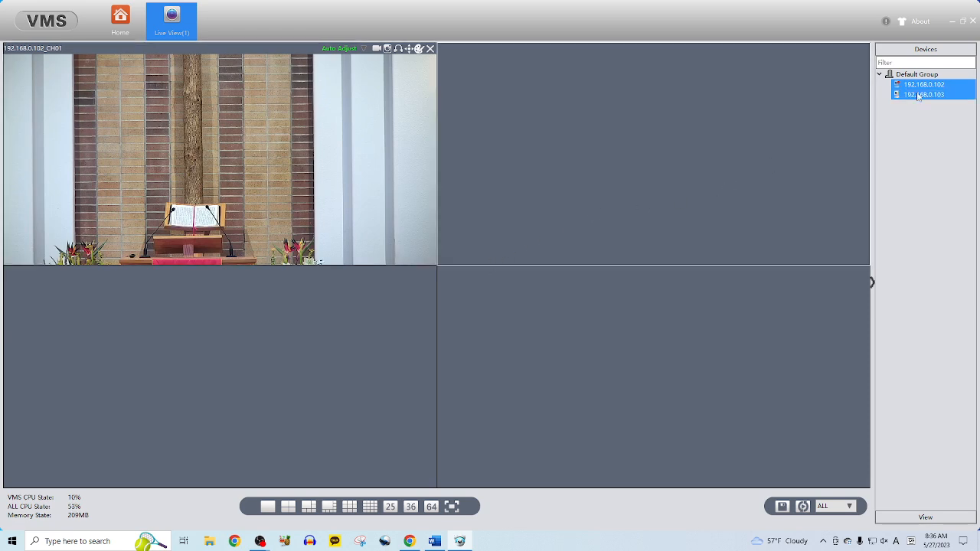
double_click(918, 95)
- Replace the four-pane grid with a single full-size view of camera 192.168.0.103
click(330, 232)
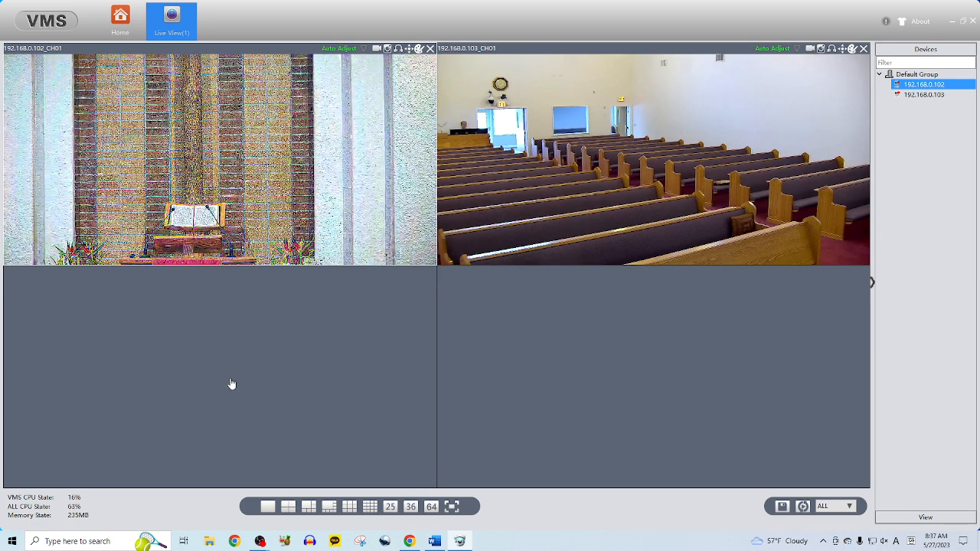
click(546, 248)
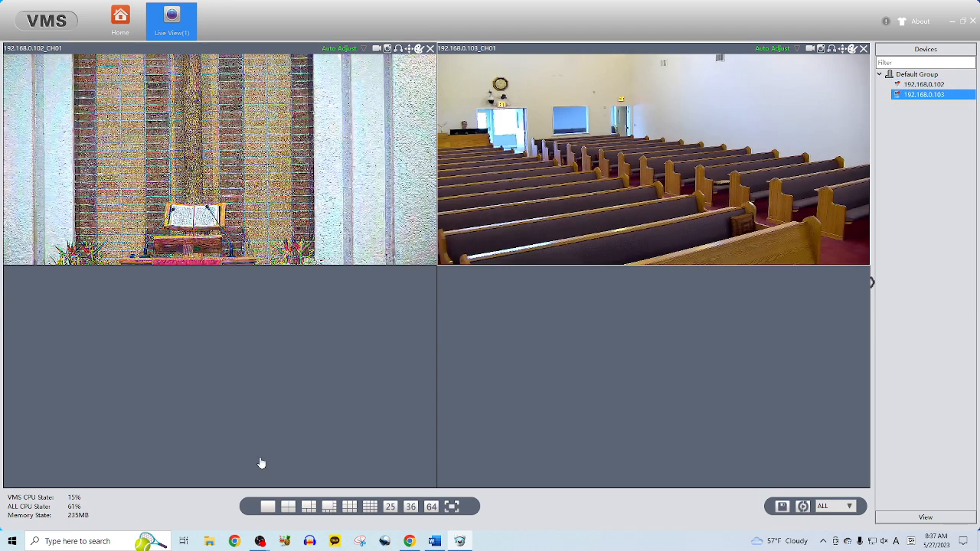
click(266, 506)
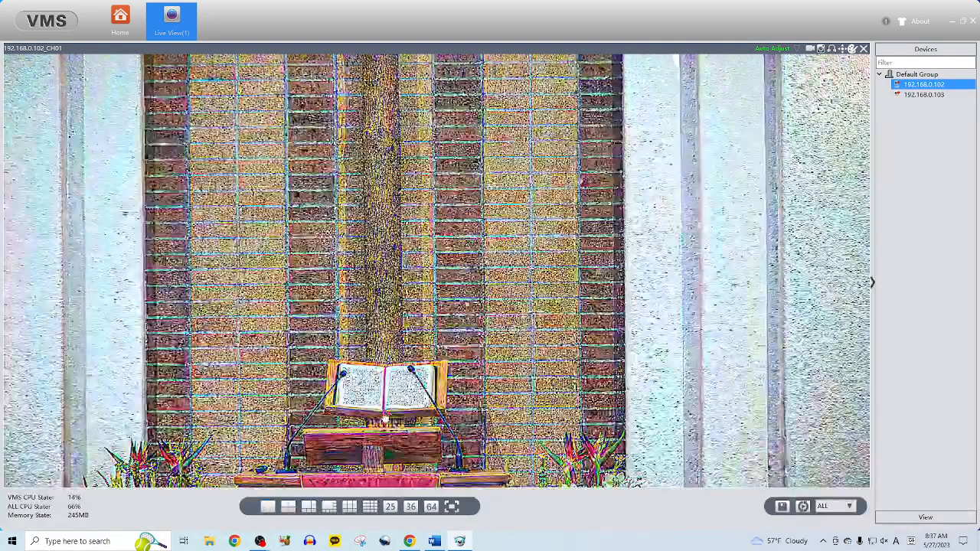
click(926, 95)
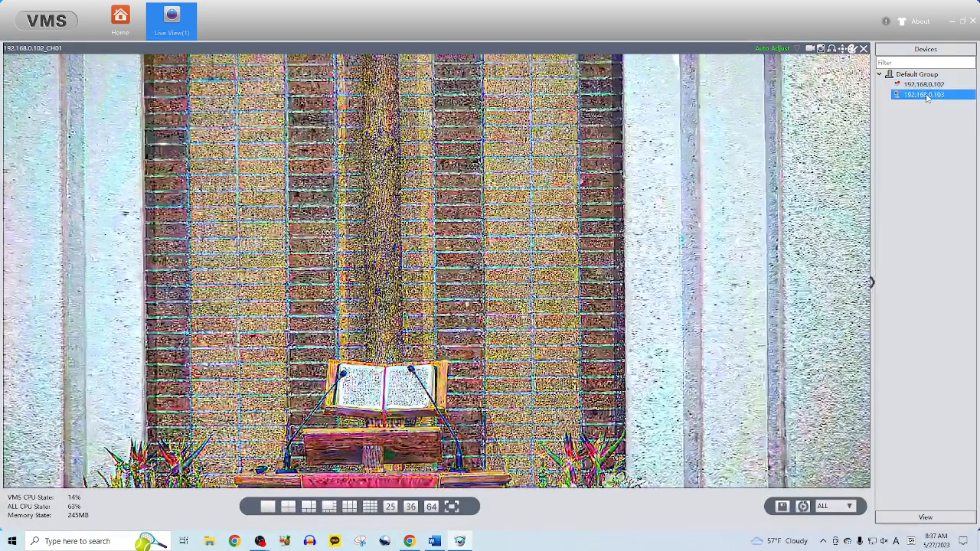
click(928, 85)
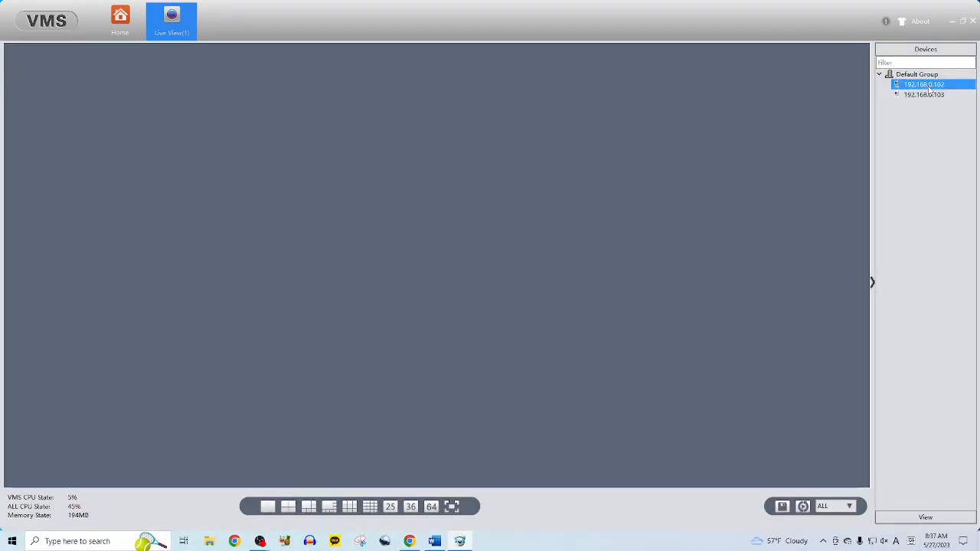
click(927, 95)
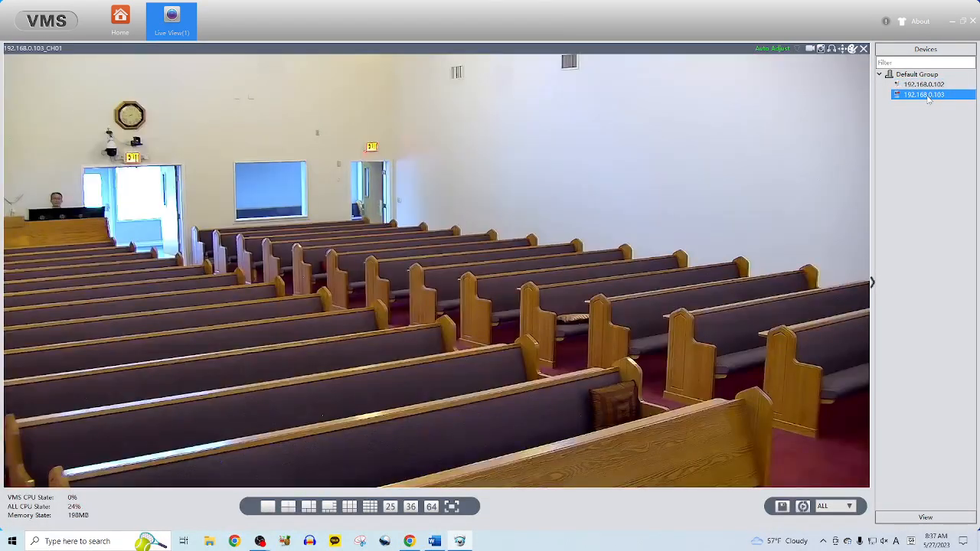
- Pan camera 192.168.0.103 left with the PTZ controls to face the podium and clock, then restore VMS down
click(846, 49)
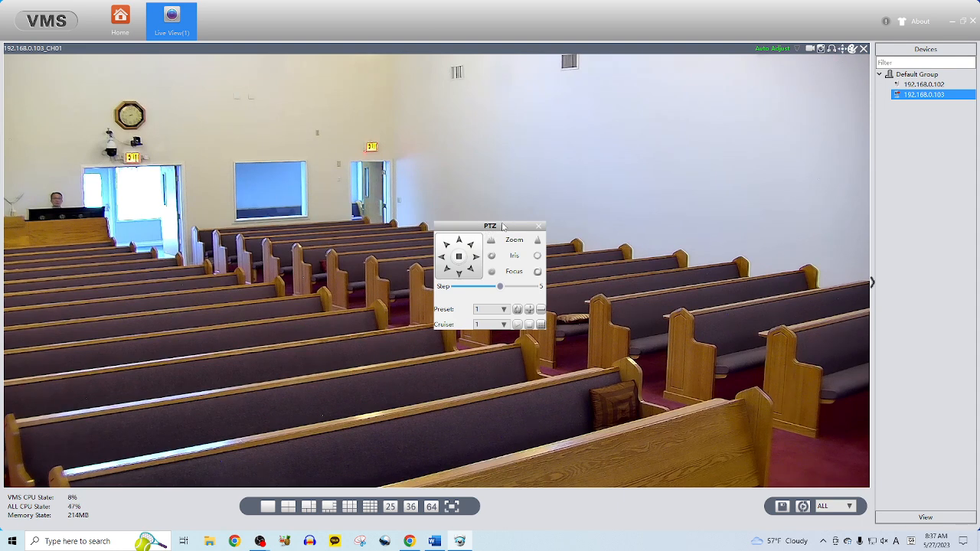
drag(499, 233, 855, 327)
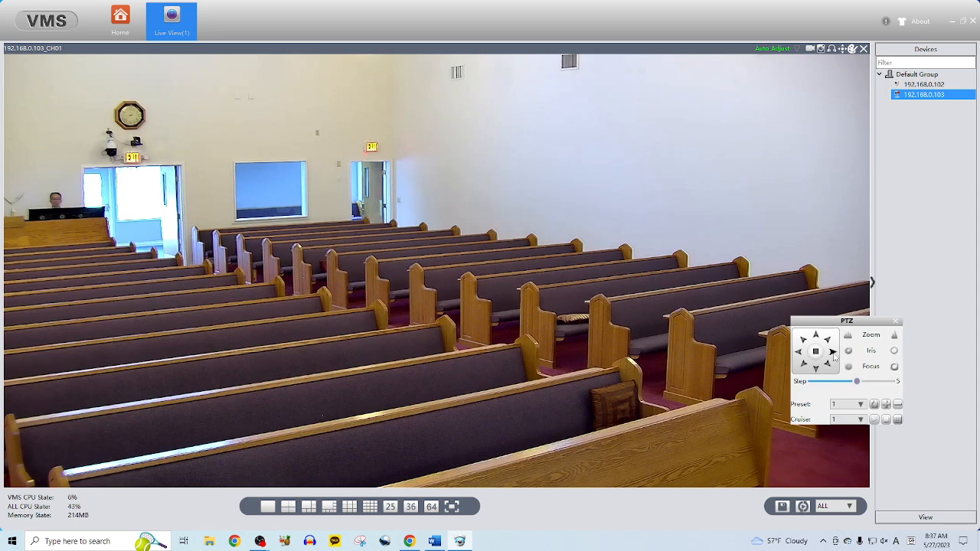
click(833, 352)
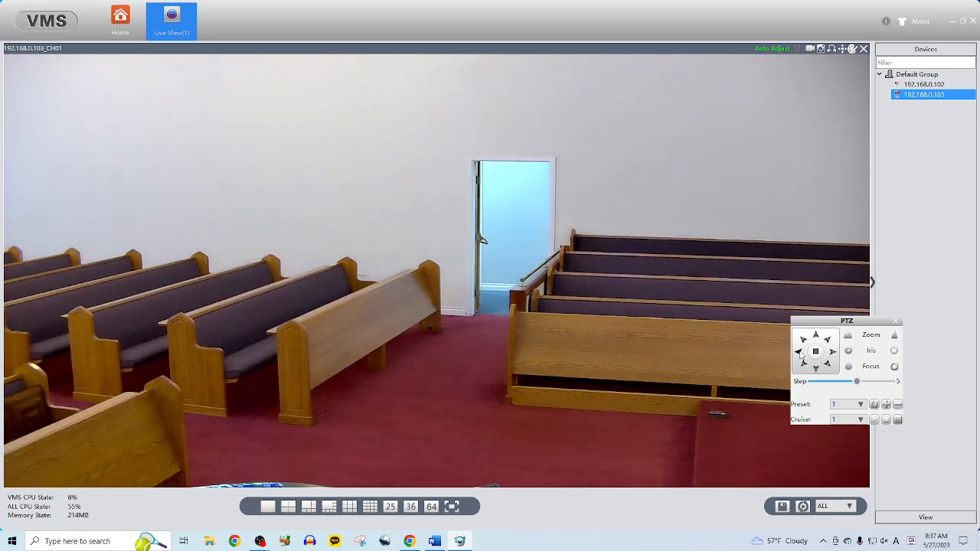
click(800, 352)
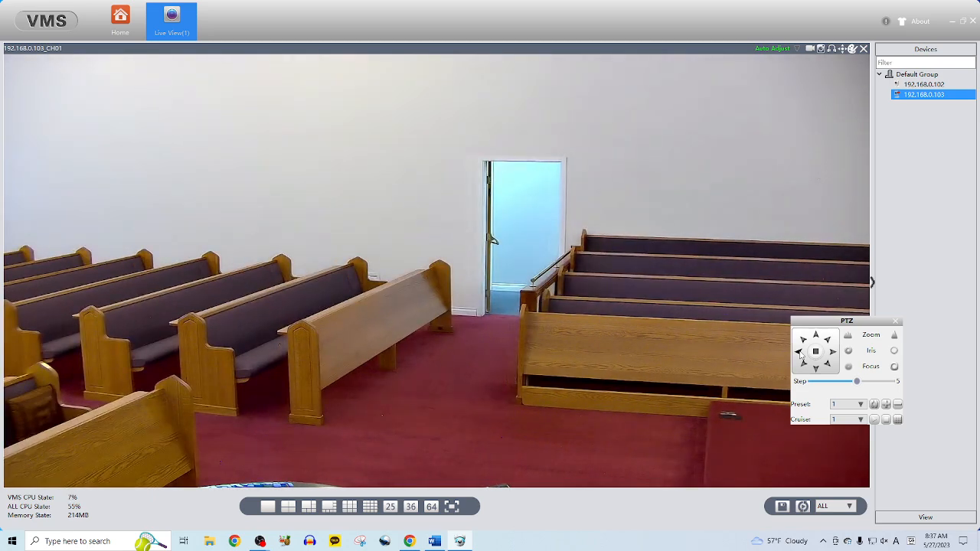
click(800, 352)
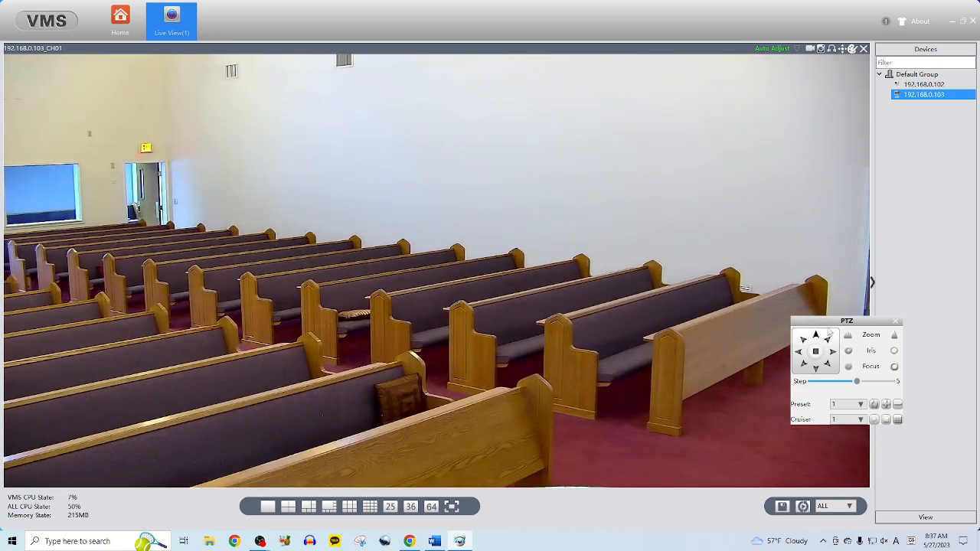
click(798, 353)
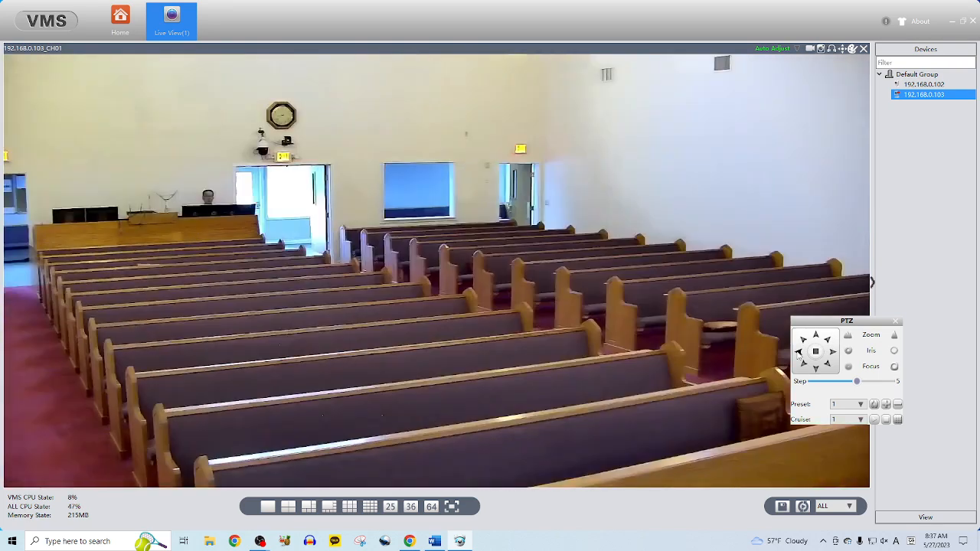
click(832, 351)
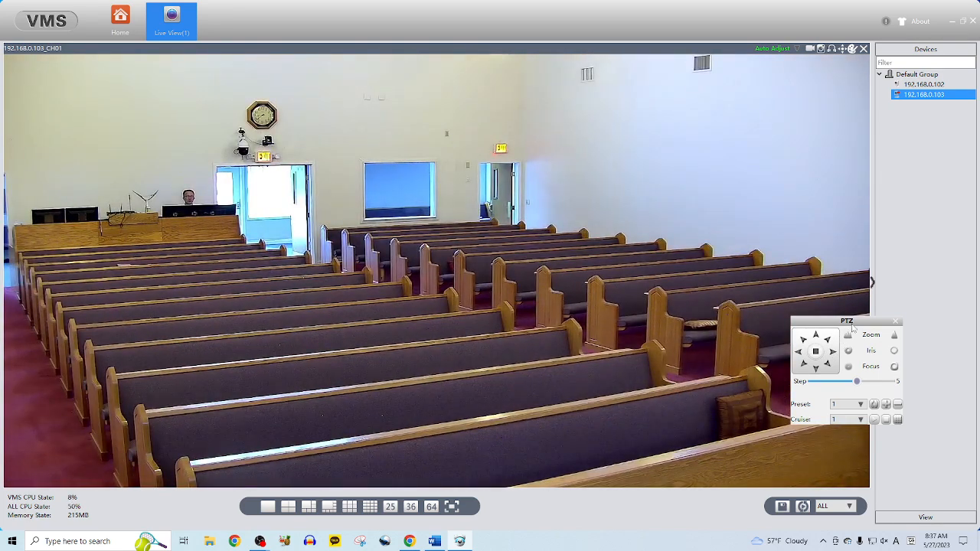
drag(852, 325, 819, 236)
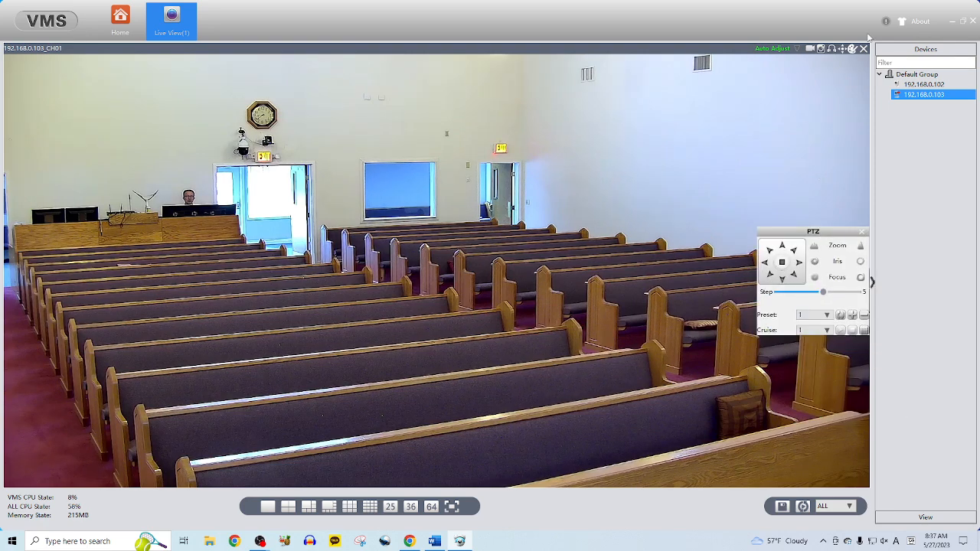
click(962, 23)
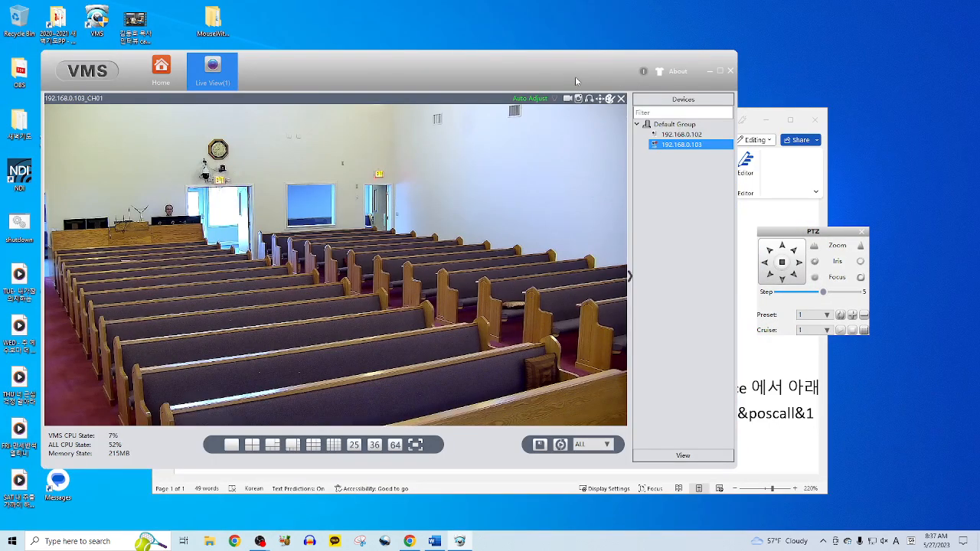
- Hide VMS, close the floating PTZ controls, and drag OBS Studio over the Word notes
click(709, 70)
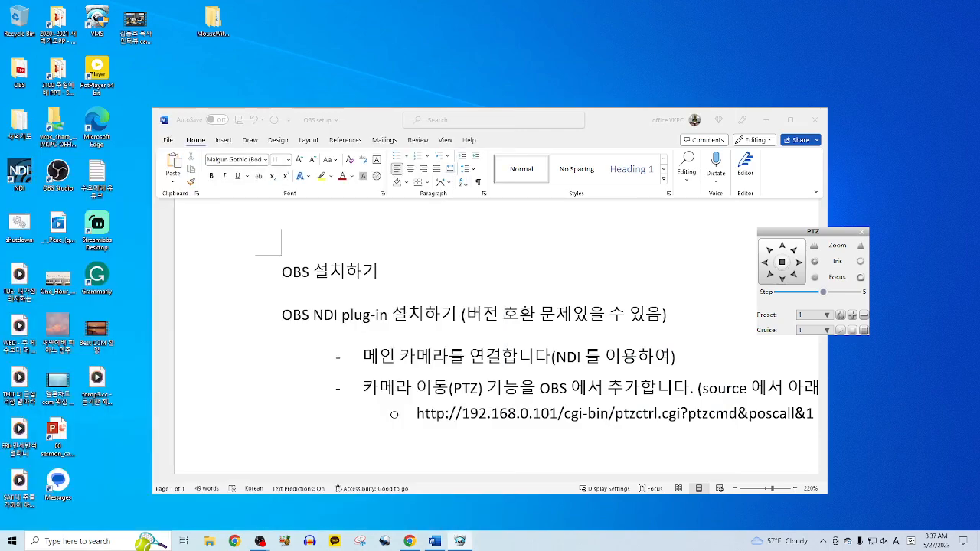
click(862, 233)
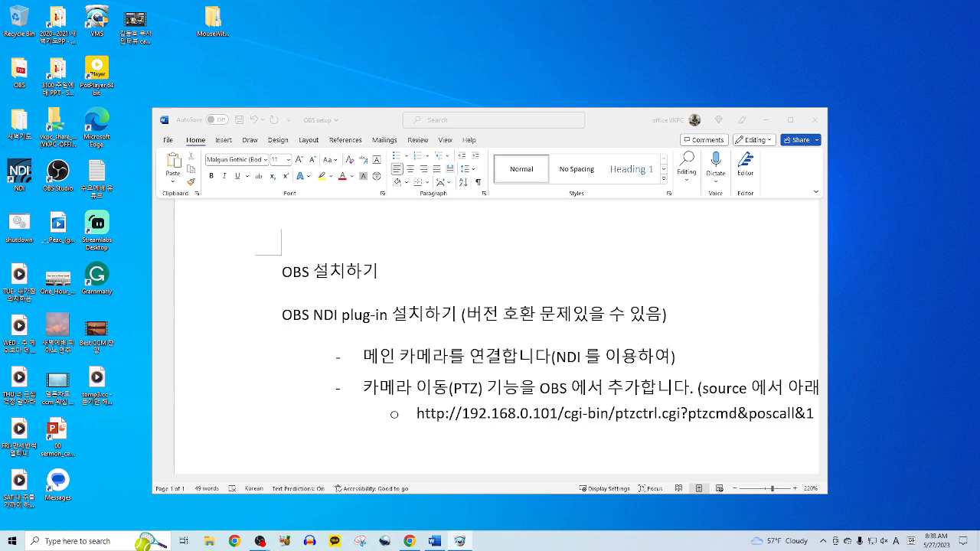
drag(0, 96, 630, 58)
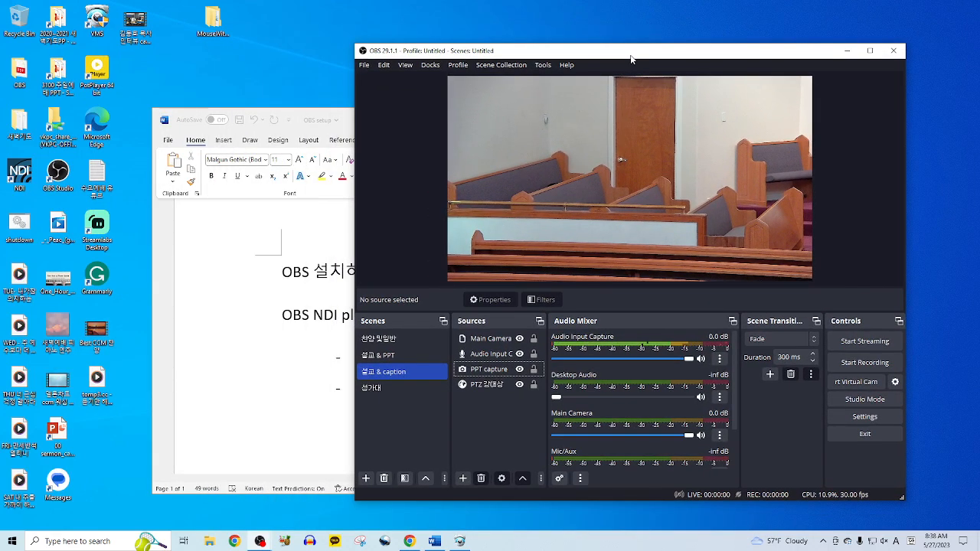
- Compare the VMS camera view with OBS, then park VMS at the left edge with OBS slightly up-right
click(459, 541)
drag(550, 82, 604, 69)
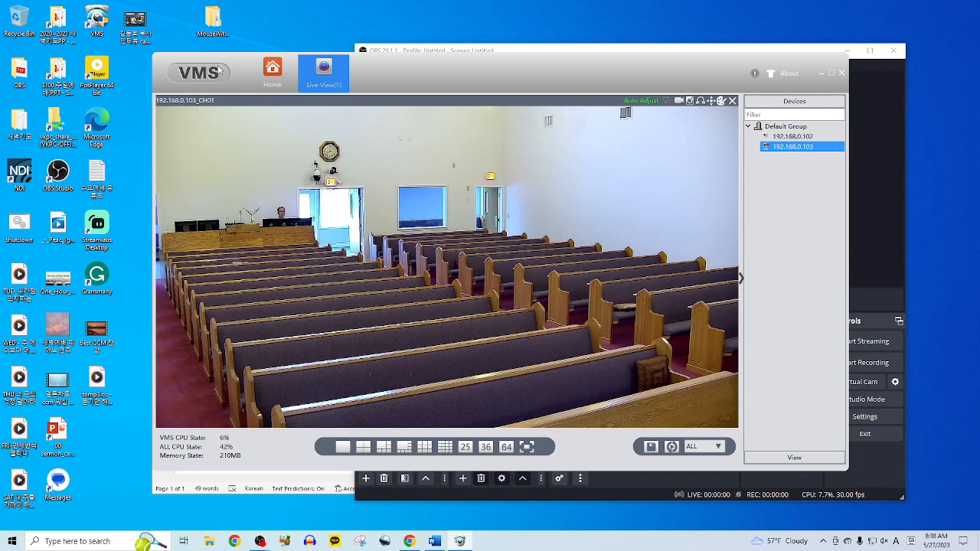
drag(454, 69, 304, 103)
click(477, 53)
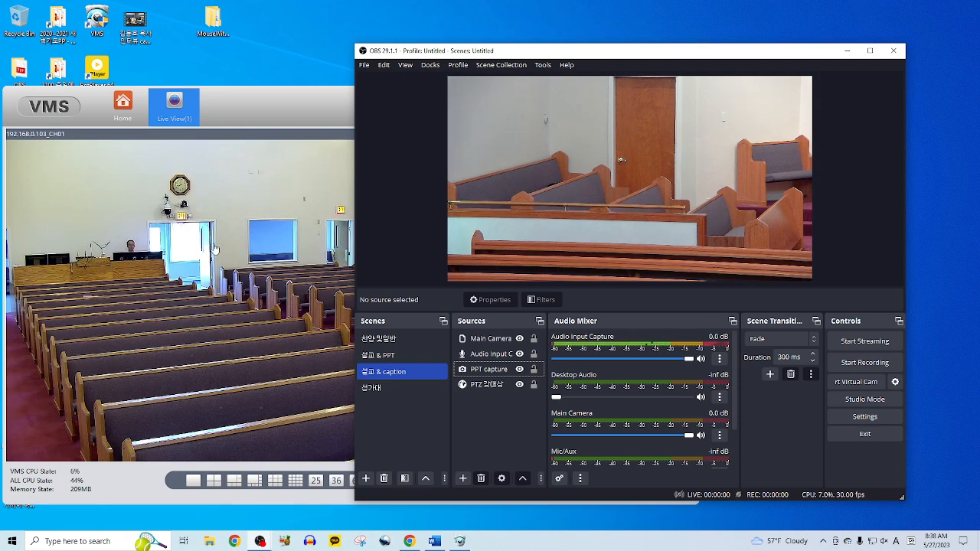
drag(473, 54, 503, 38)
drag(334, 96, 266, 104)
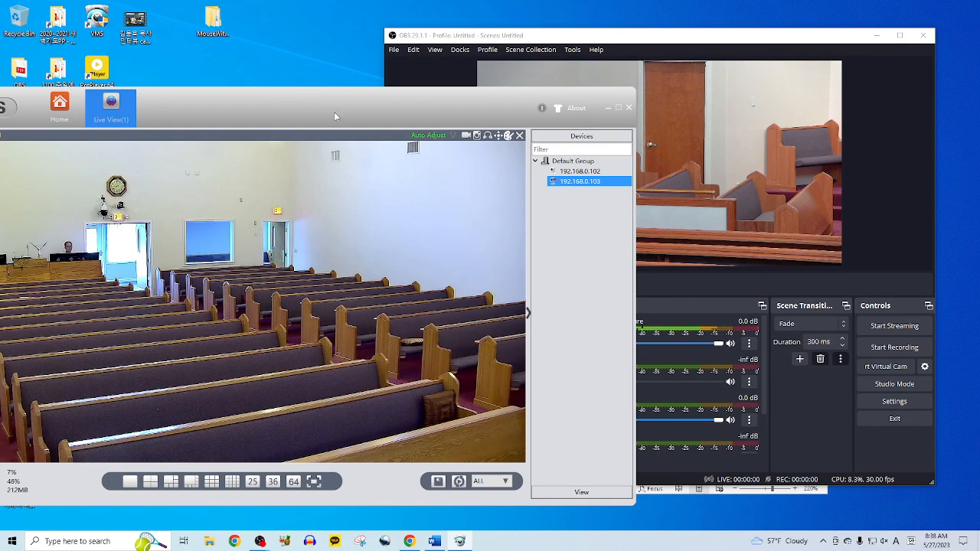
drag(334, 112, 0, 107)
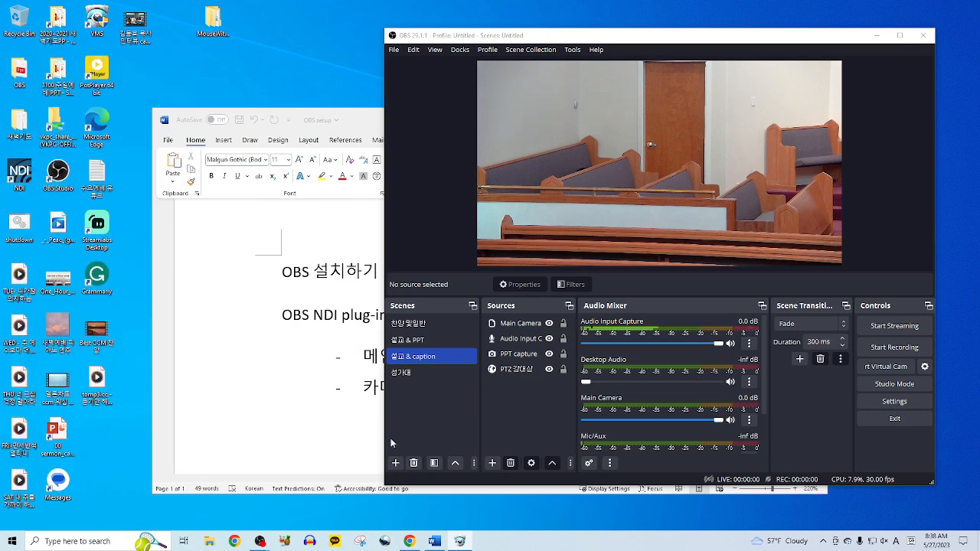
- Add a new scene and rename it from Scene 2 to 'test'
click(425, 398)
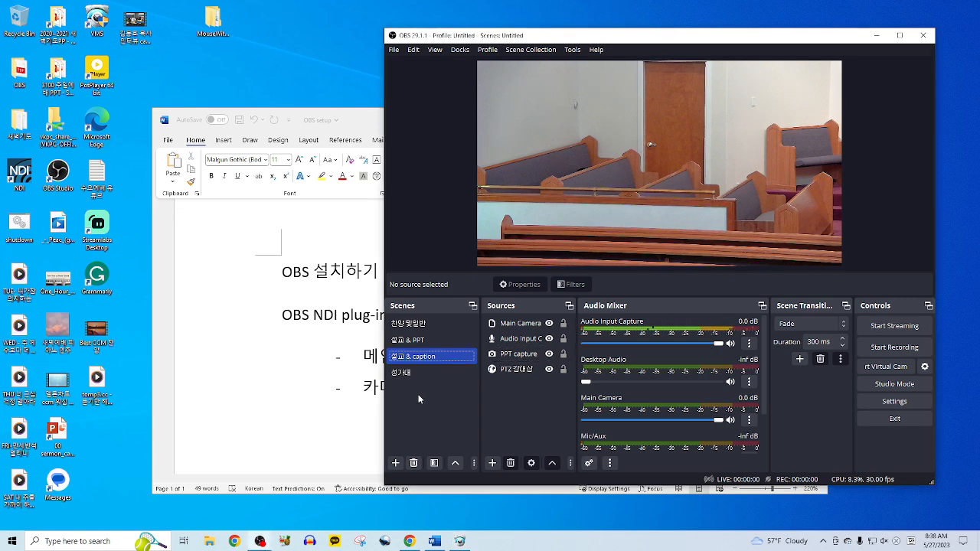
click(396, 463)
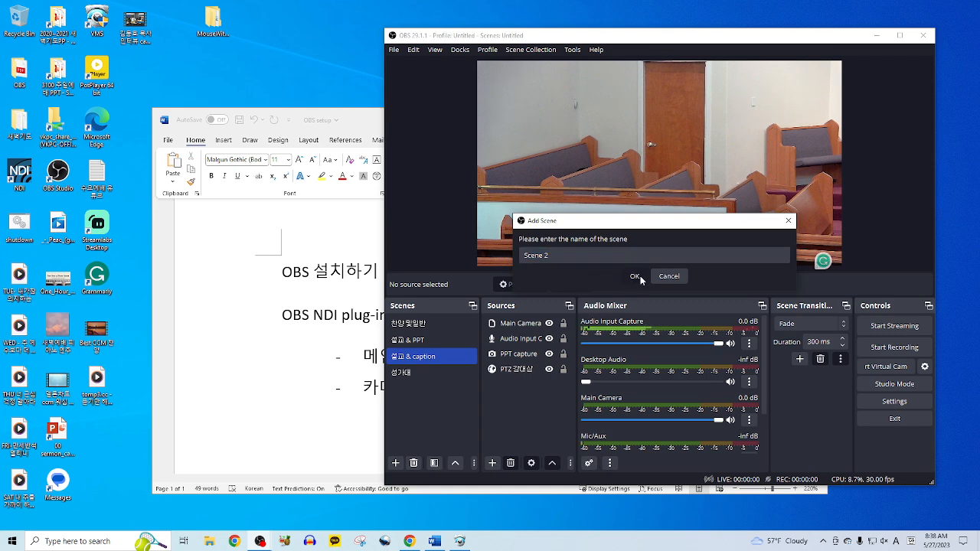
click(634, 277)
right_click(415, 389)
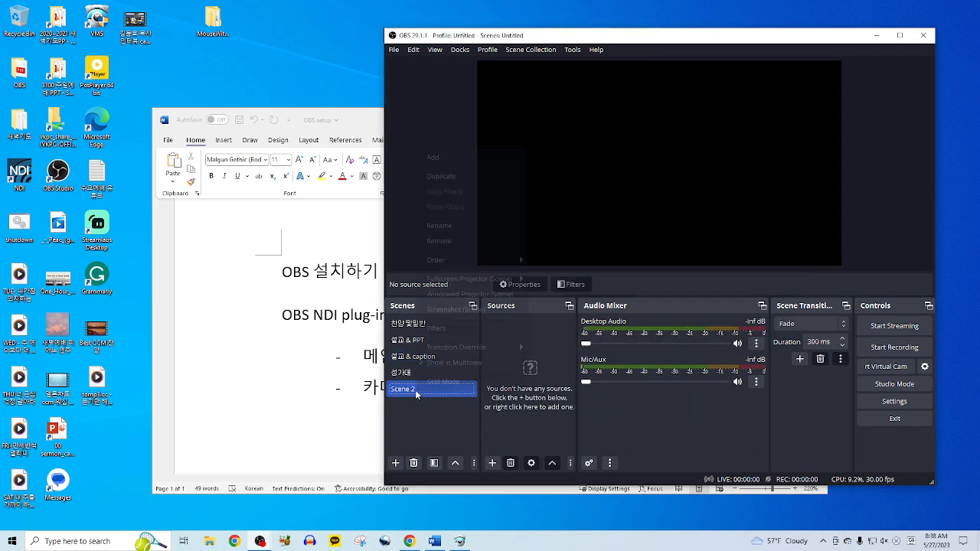
click(485, 228)
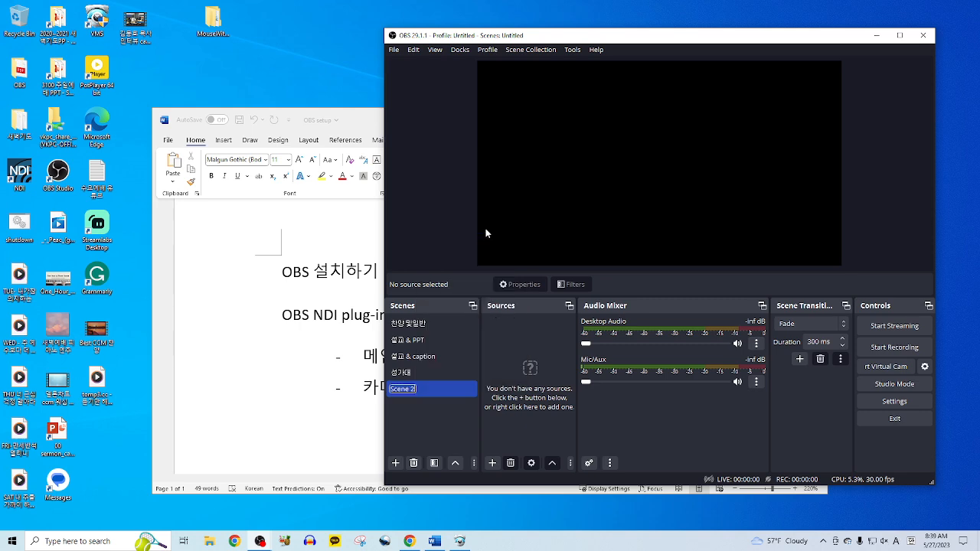
text(test)
click(418, 427)
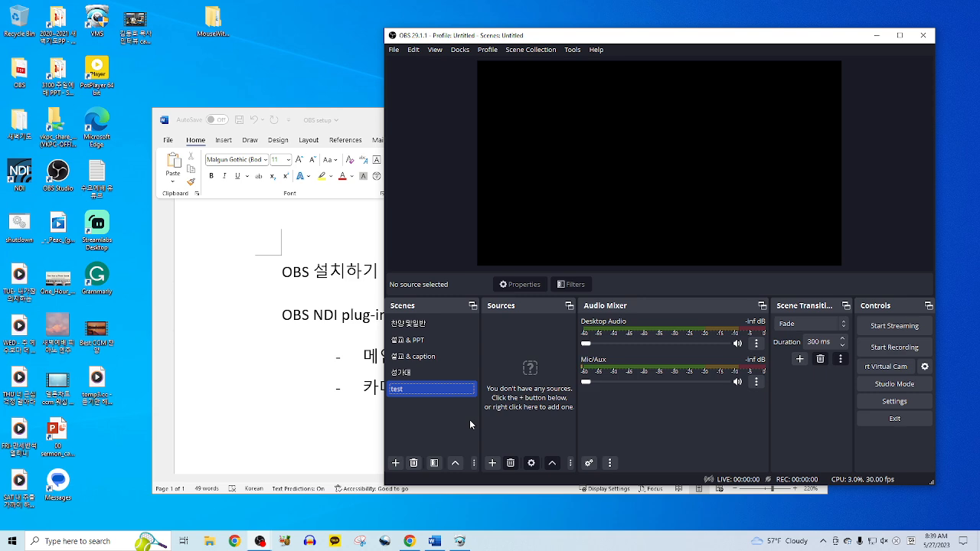
- Add a Display Capture source named 'left monitor' capturing the VGA TO HDMI display
click(494, 463)
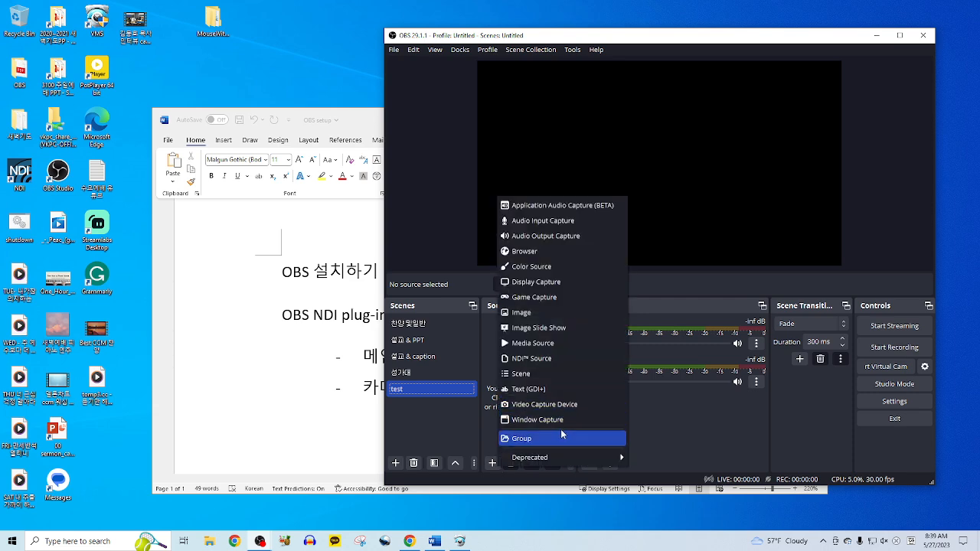
click(574, 281)
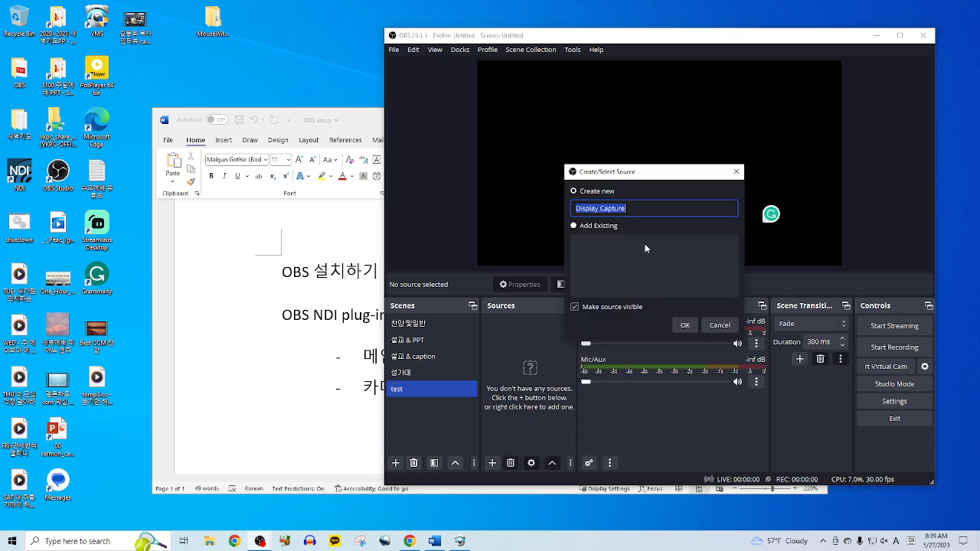
text(left monitor)
click(676, 325)
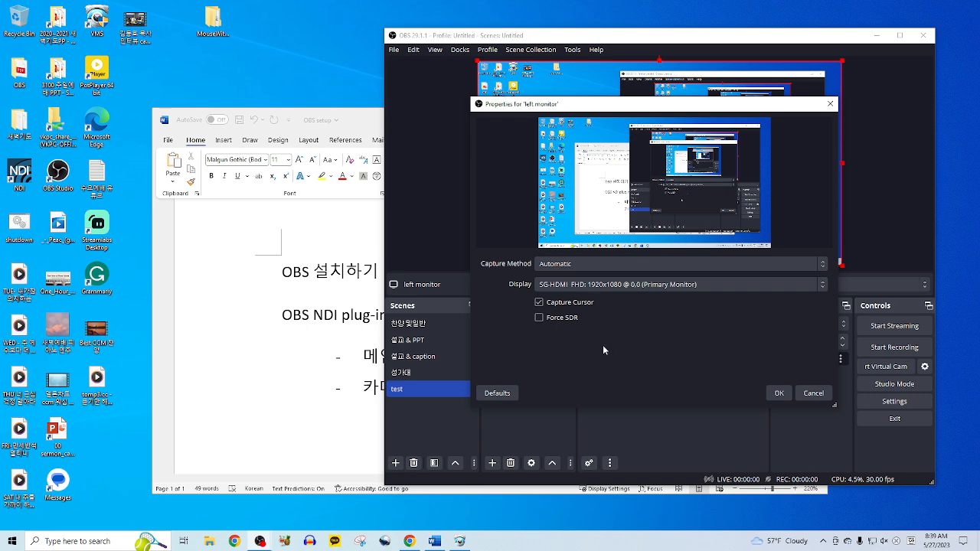
click(719, 286)
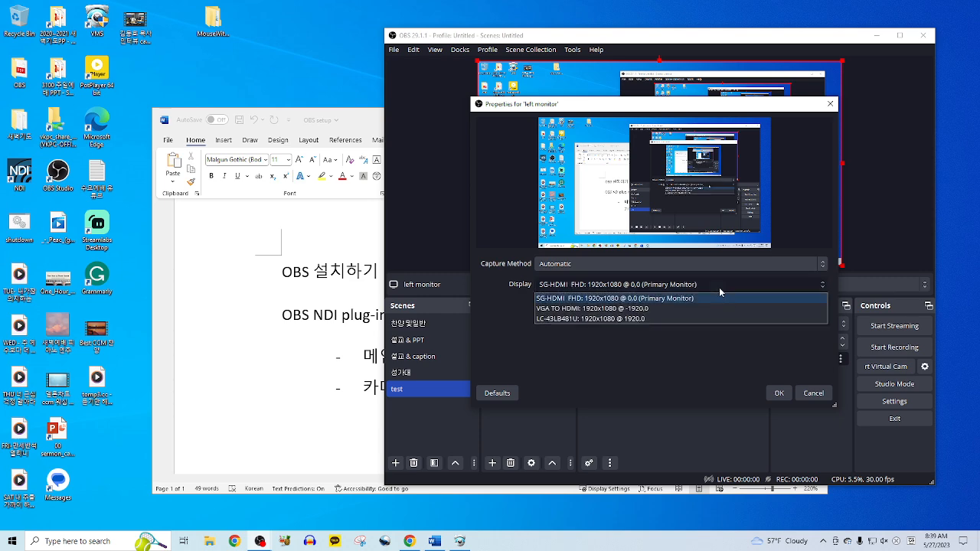
click(659, 309)
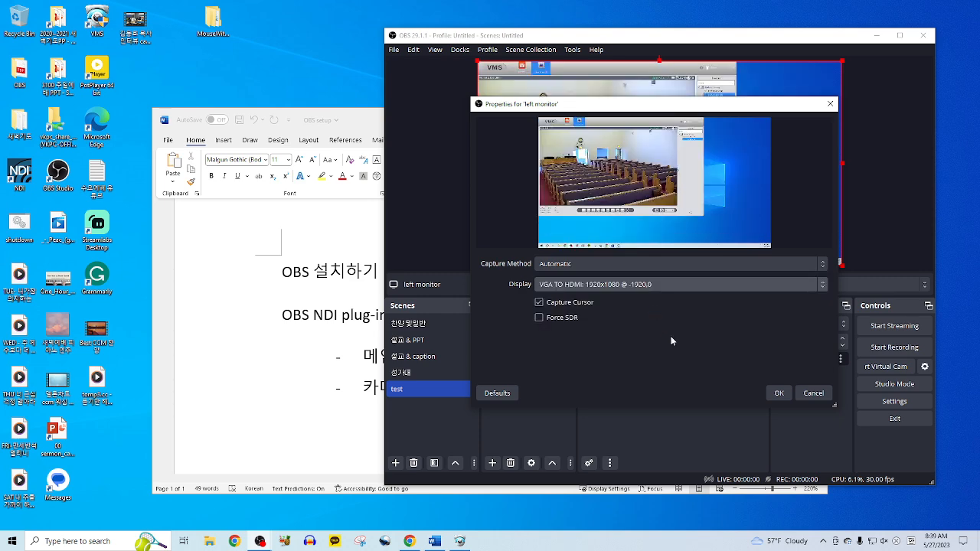
click(779, 392)
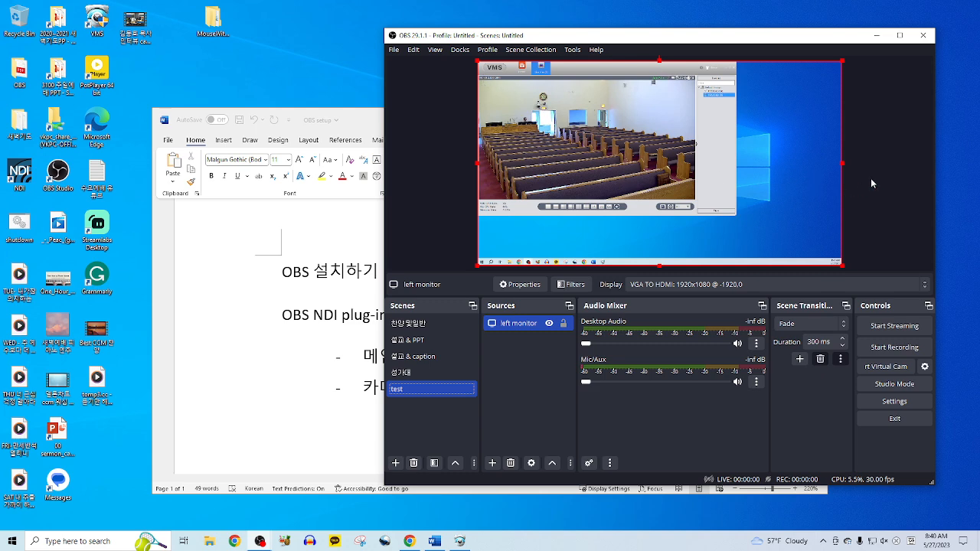
- Alt-crop the left monitor capture's right, bottom and top edges down to the camera video
key(alt)
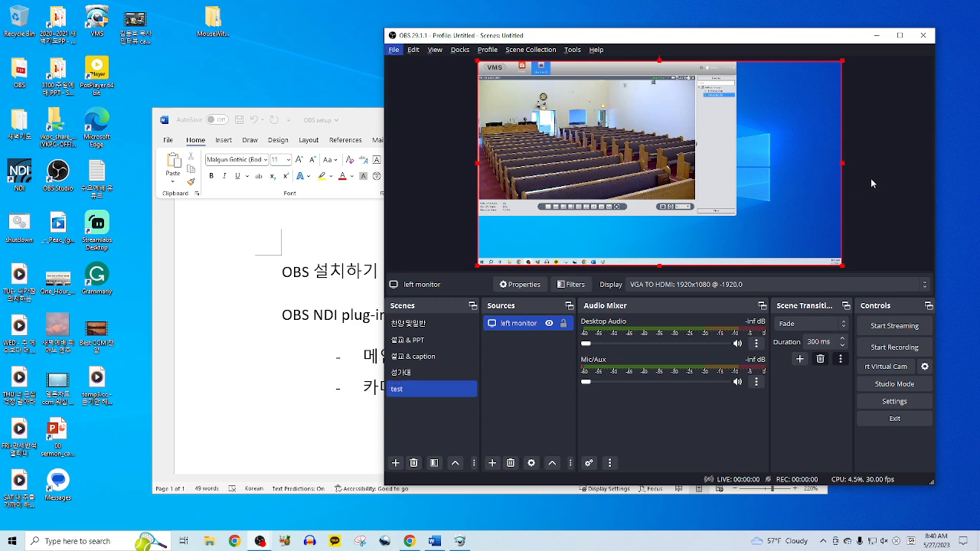
key(alt)
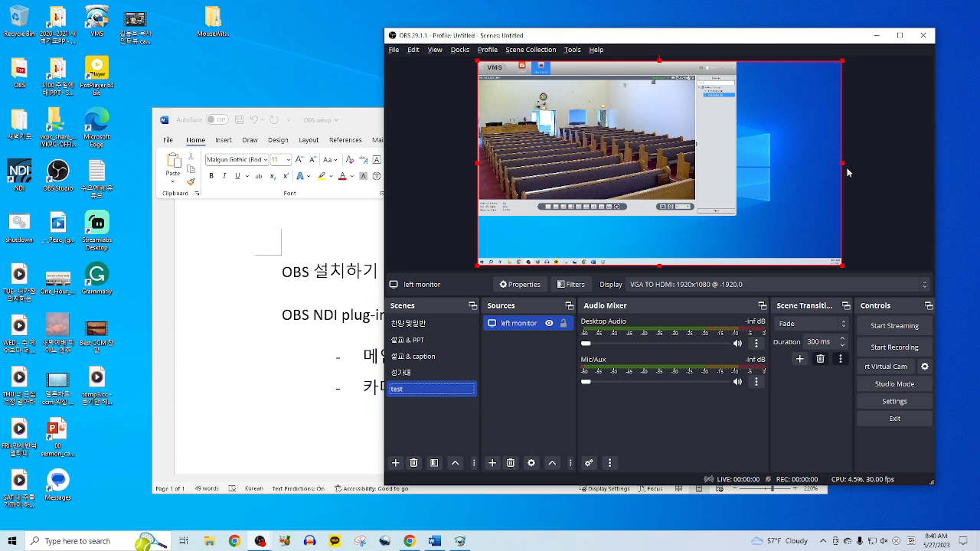
drag(841, 164, 694, 172)
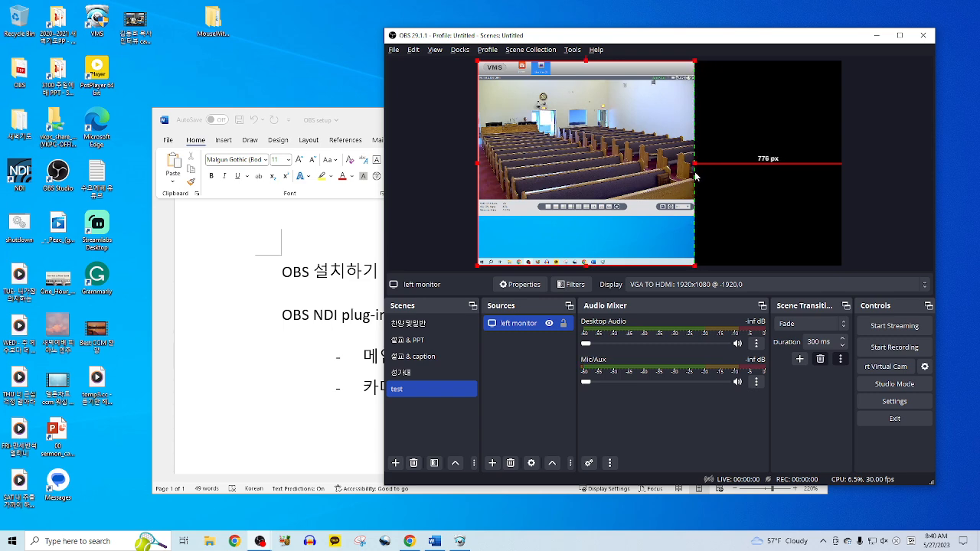
drag(587, 265, 604, 198)
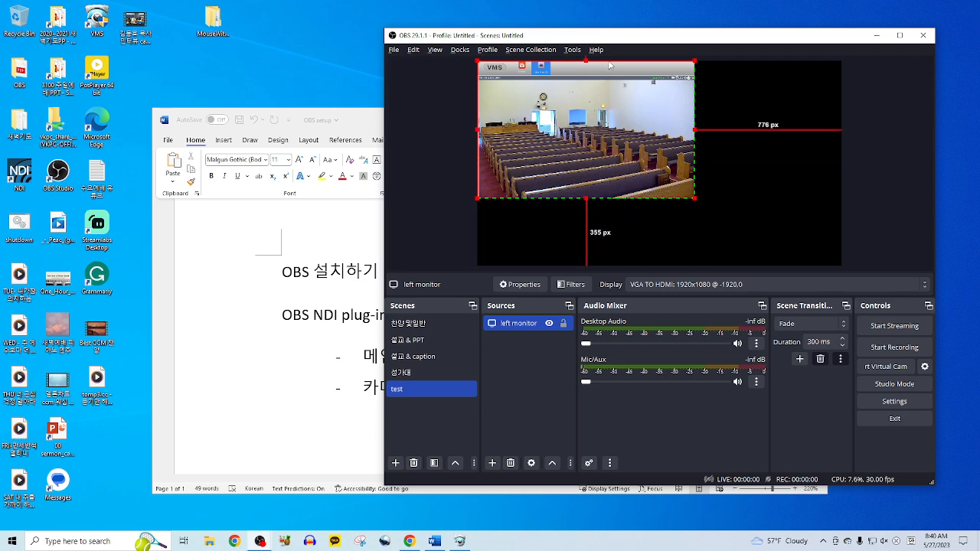
drag(587, 62, 586, 80)
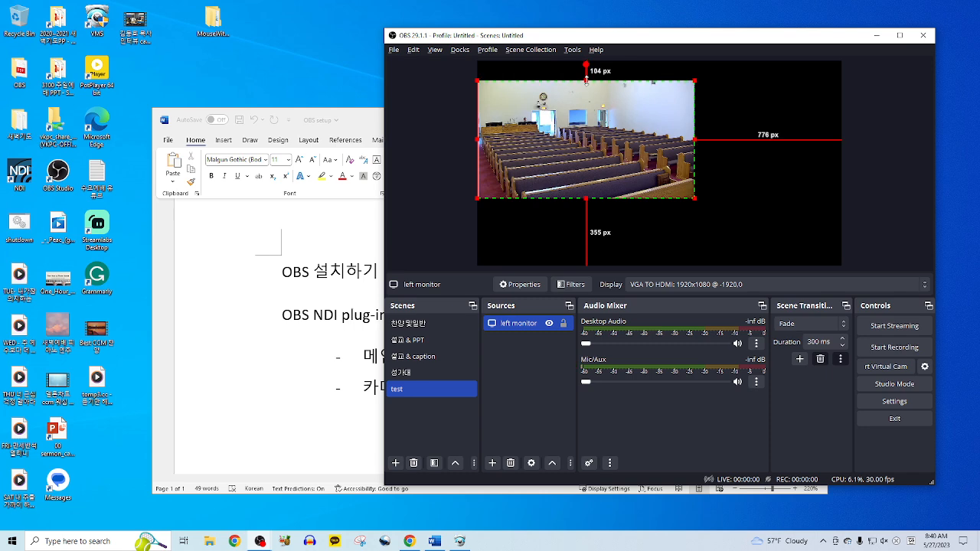
- Move the cropped pews video to the canvas top and stretch it to fill the test scene
click(708, 93)
drag(641, 140, 642, 121)
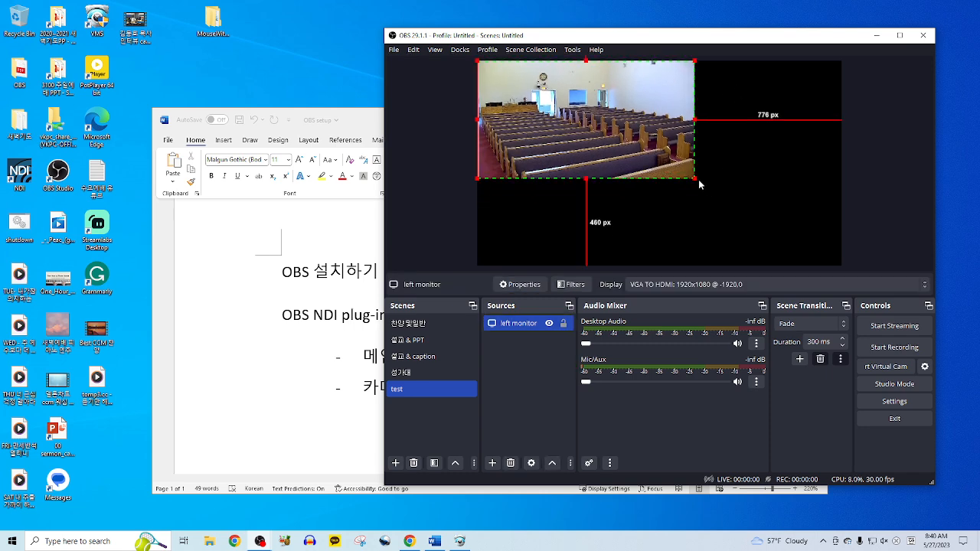
drag(695, 183, 809, 263)
click(667, 165)
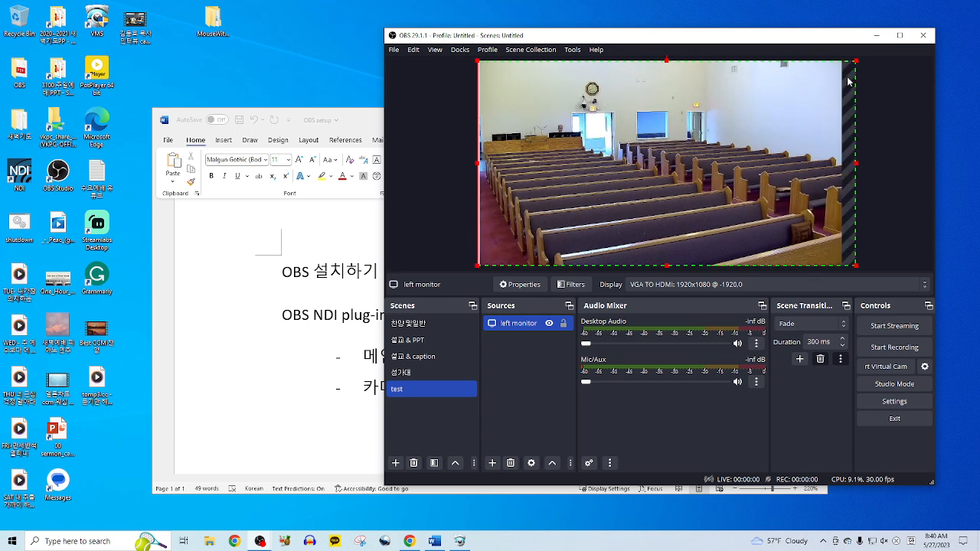
drag(856, 164, 842, 167)
click(868, 175)
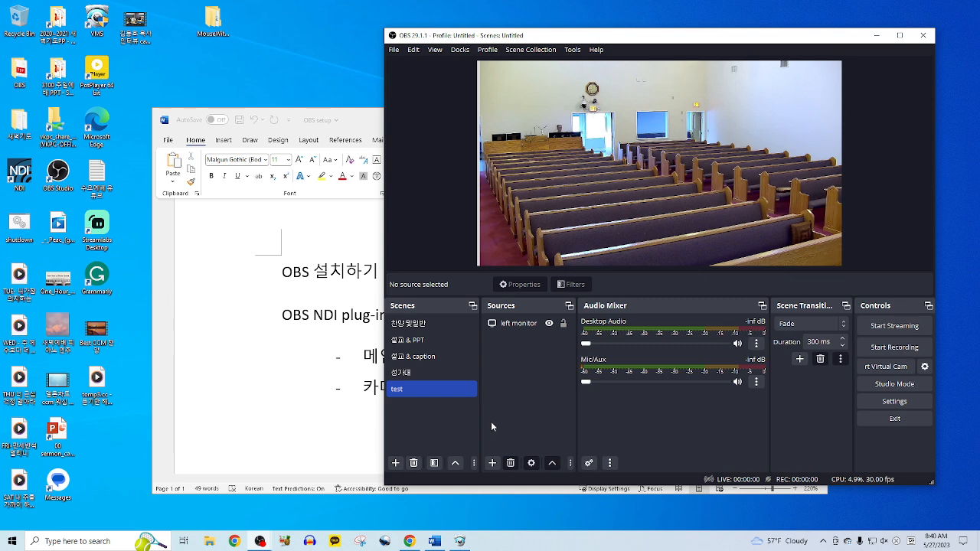
- In the 설교 & PPT scene, layer PPT capture below Main Camera in the Sources list
click(347, 120)
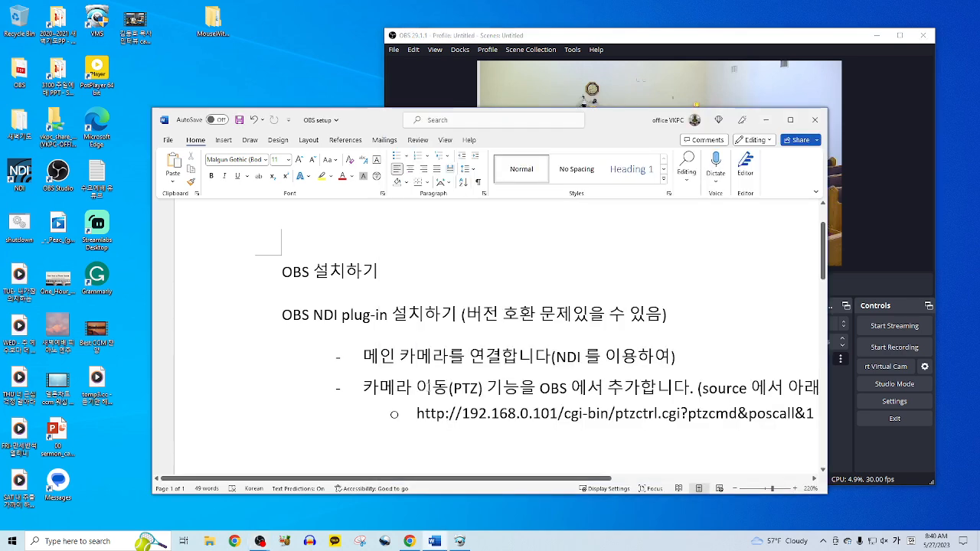
click(667, 40)
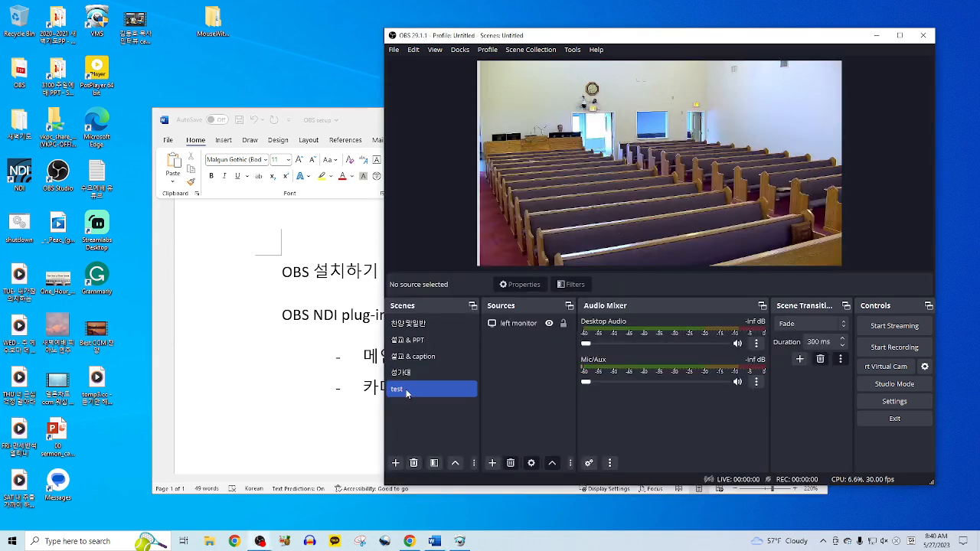
click(443, 342)
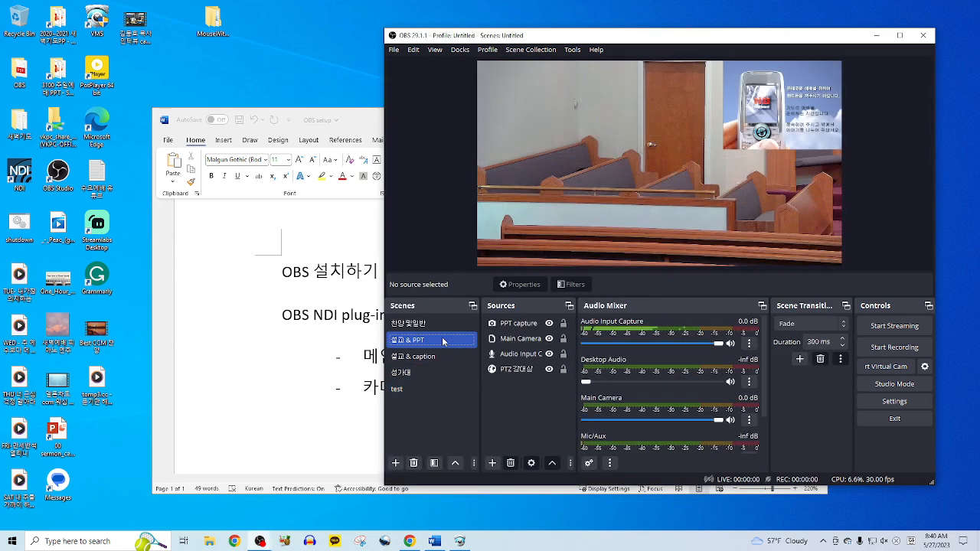
click(529, 325)
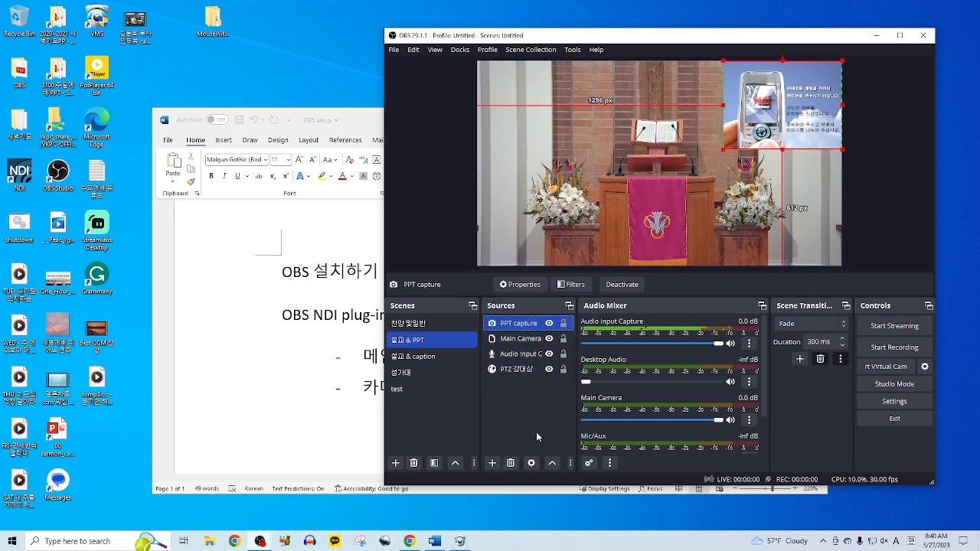
drag(520, 324, 523, 346)
click(526, 407)
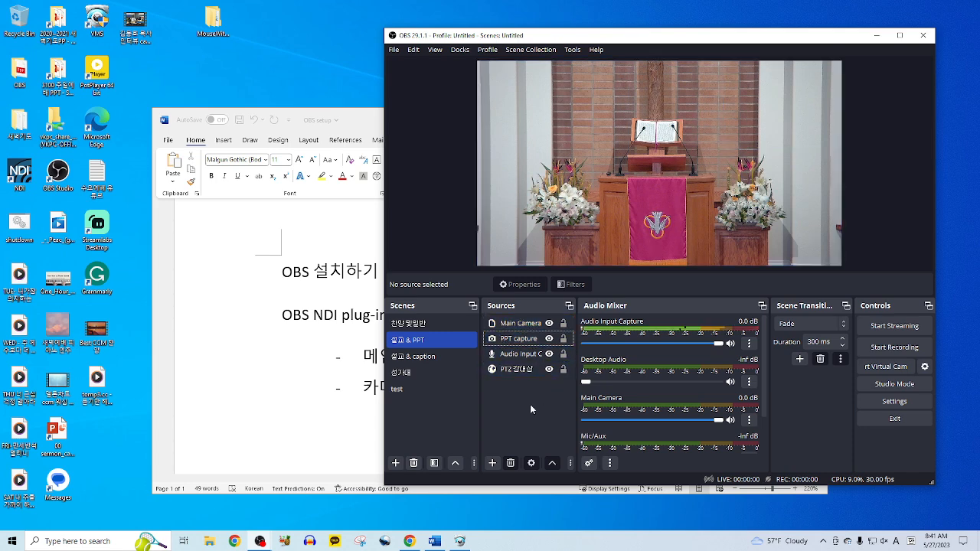
click(424, 418)
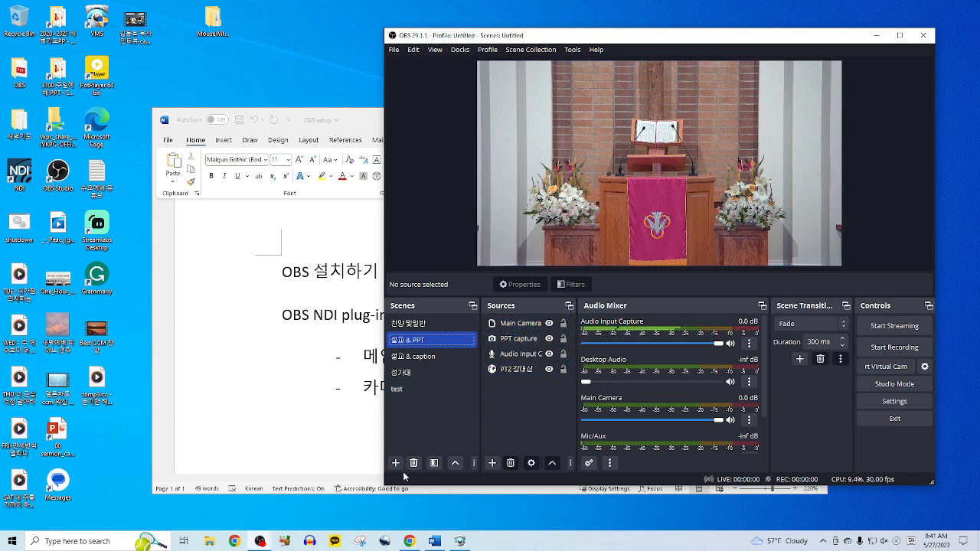
- Create a new scene named test2, fixing the mistyped letters in the name
click(401, 391)
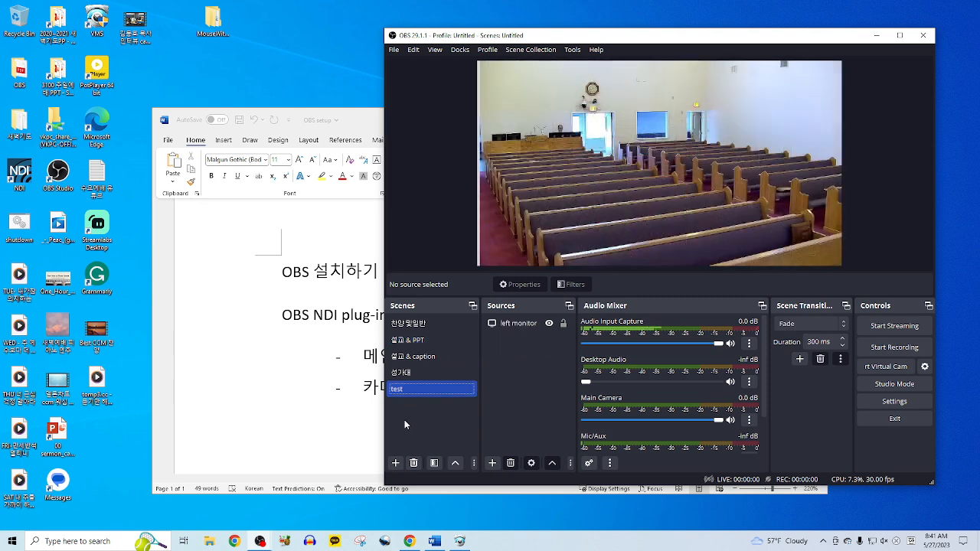
click(396, 464)
text(tyes)
key(BackSpace)
key(BackSpace)
key(BackSpace)
text(est2)
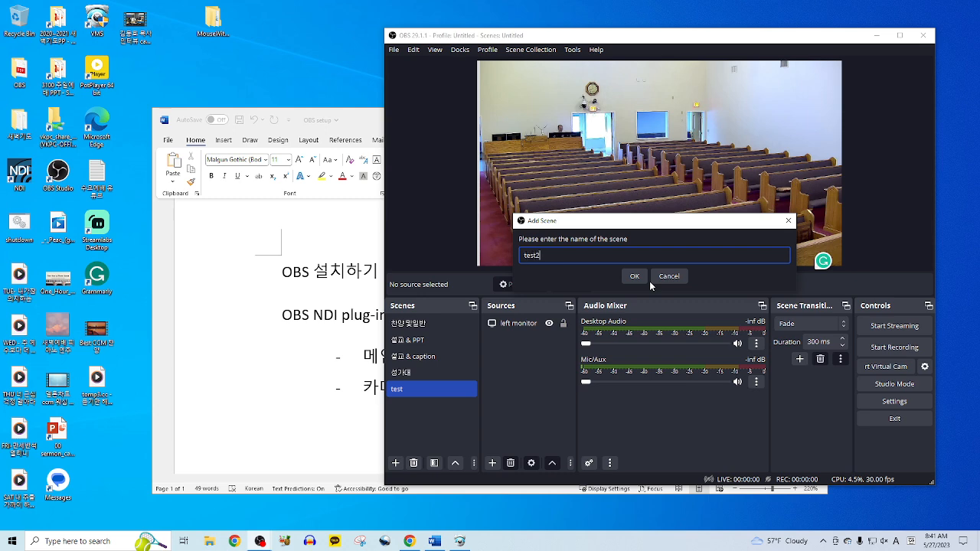
key(Return)
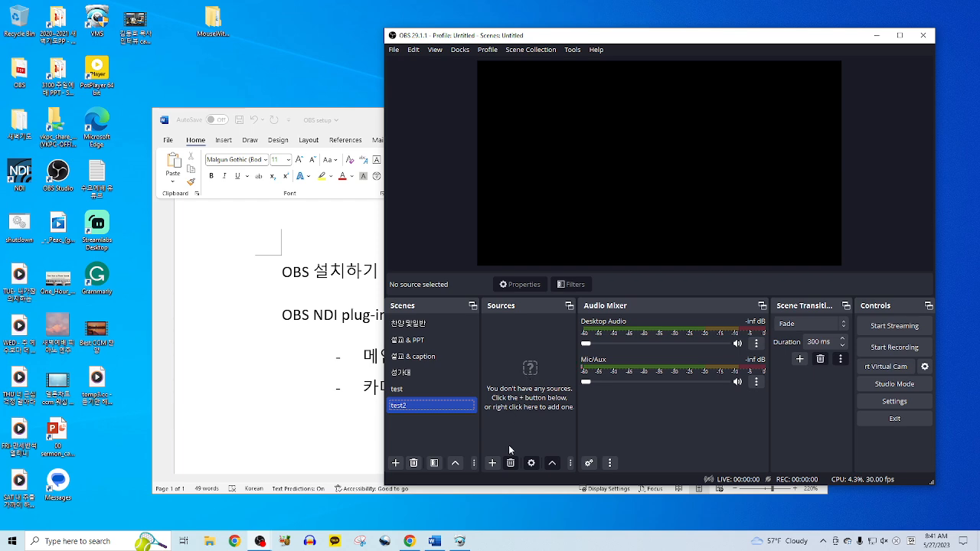
- Check the NDI plug-in step in the Word notes, then open test2's Add Source menu
click(494, 463)
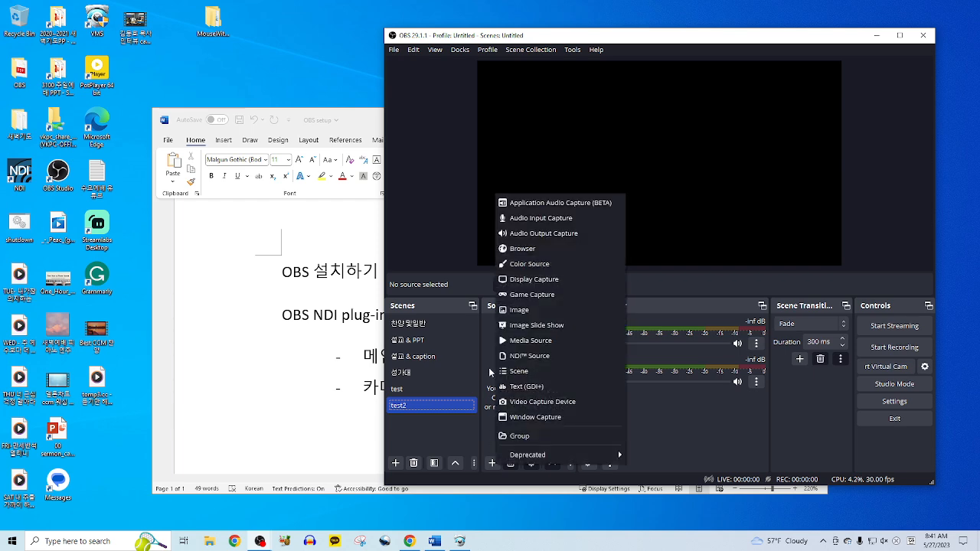
click(488, 366)
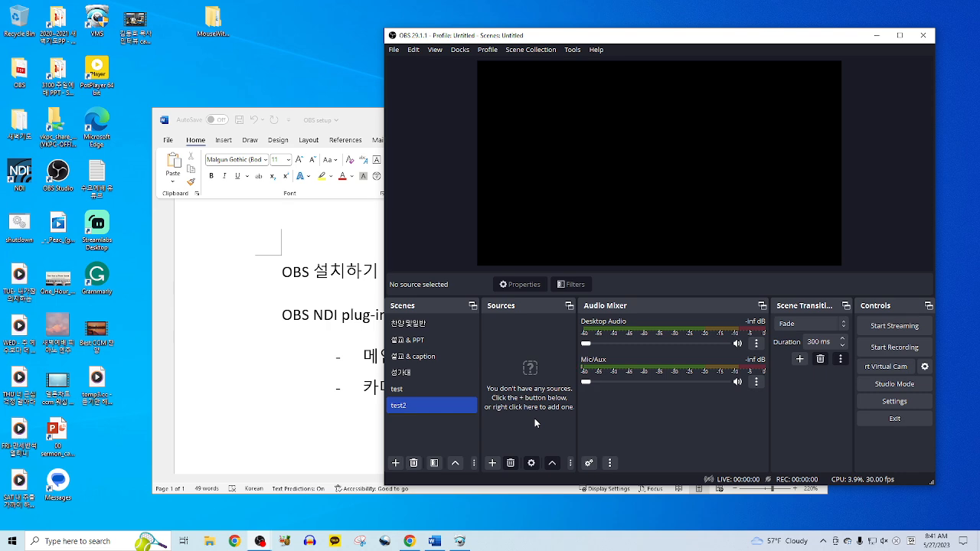
click(492, 463)
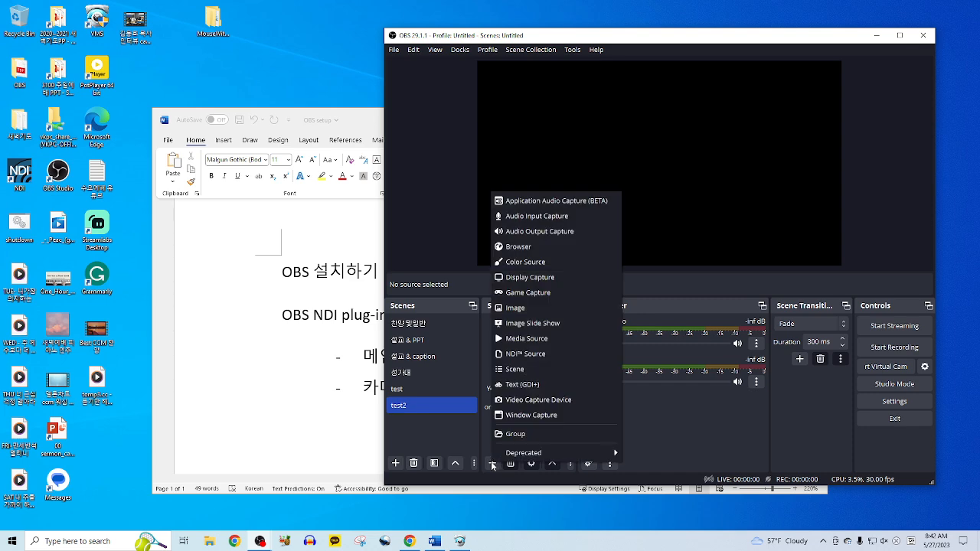
click(231, 443)
drag(282, 314, 443, 307)
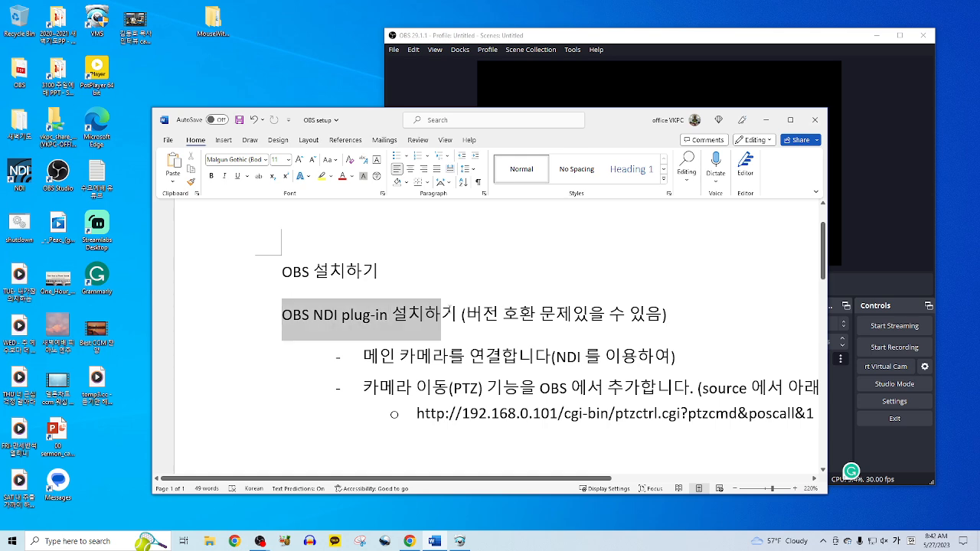
click(645, 36)
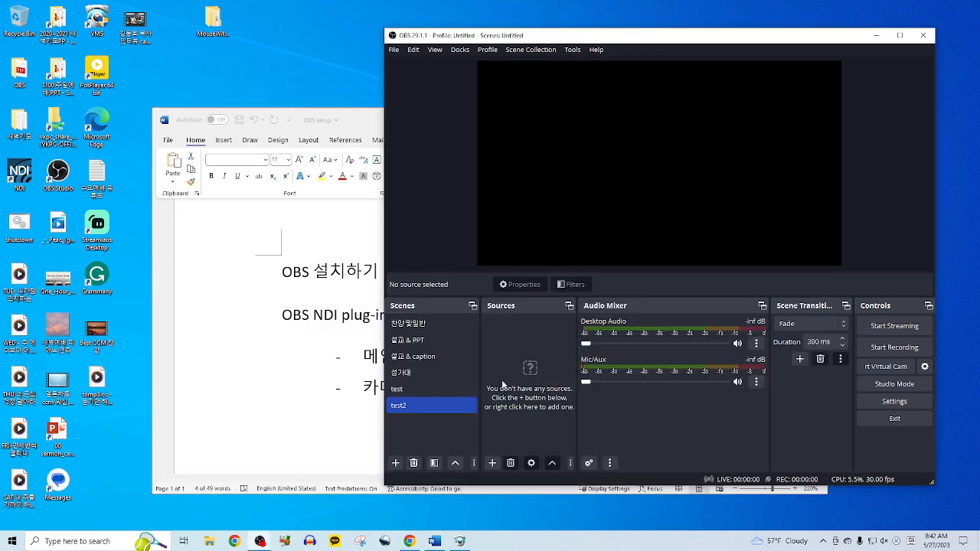
click(493, 463)
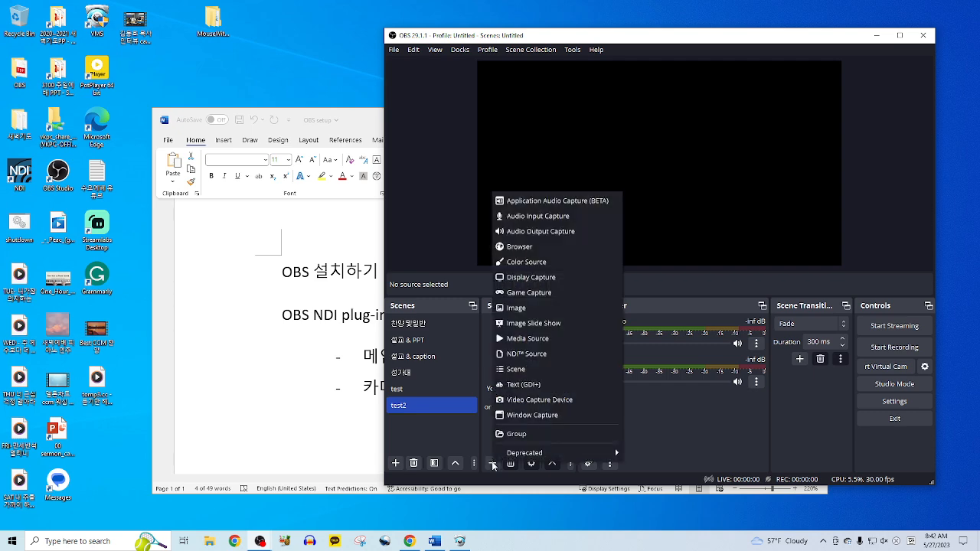
- Add an NDI™ Source named 'NDI™ Source test' to the test2 scene
click(552, 357)
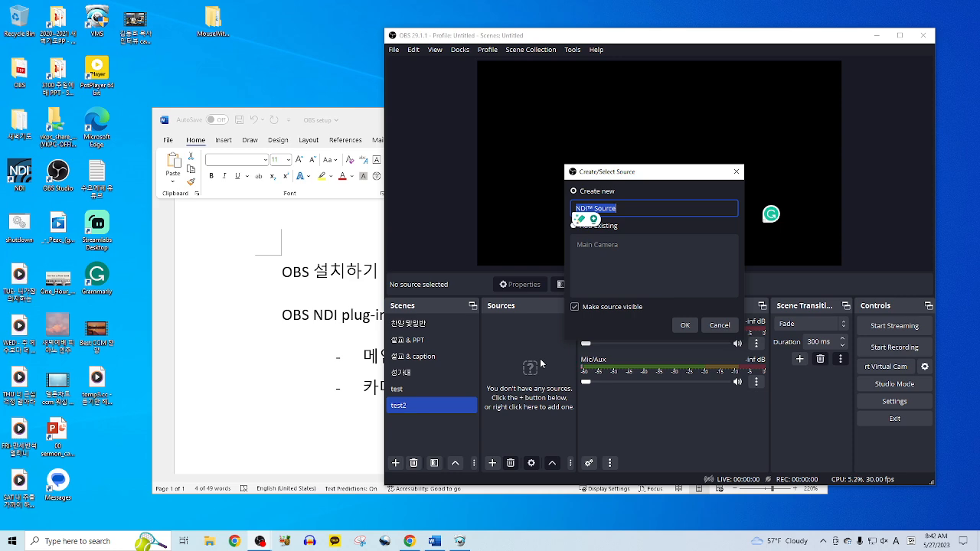
click(639, 209)
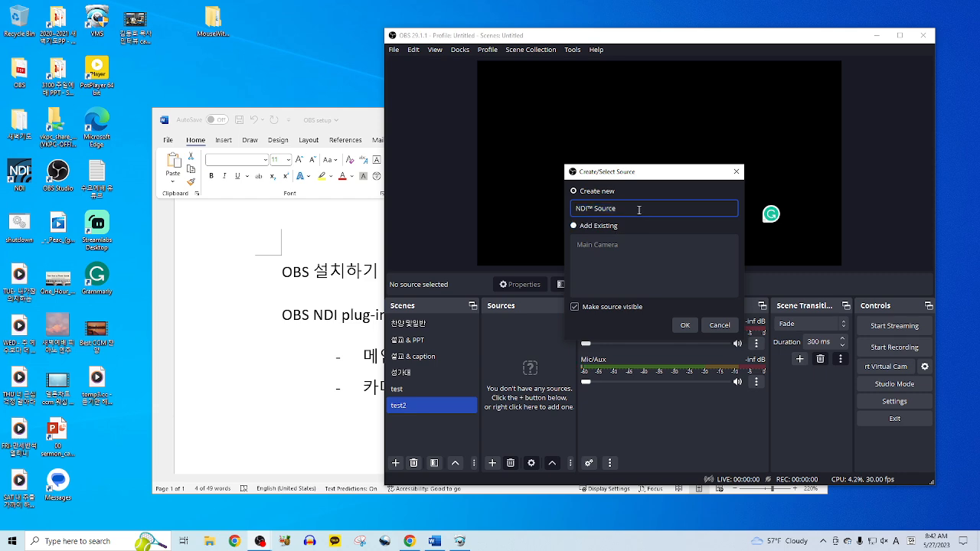
text(test)
click(678, 326)
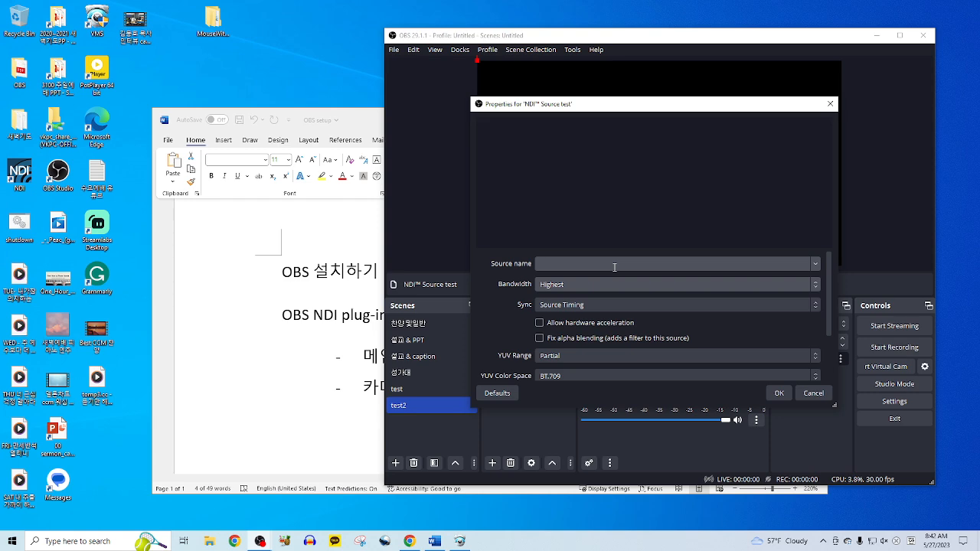
- Set the NDI source to HD CAMERA (NDI HX2) with Enable audio turned off
click(816, 267)
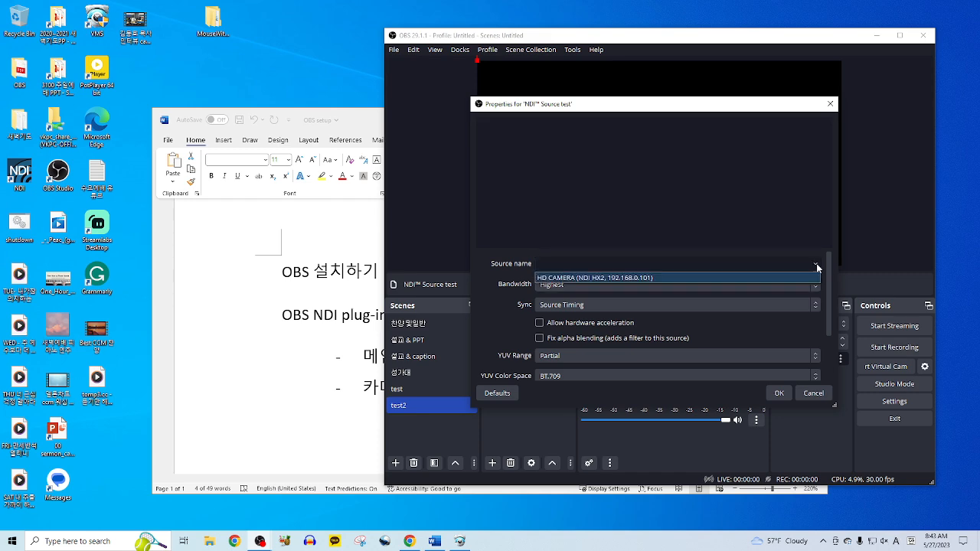
click(663, 279)
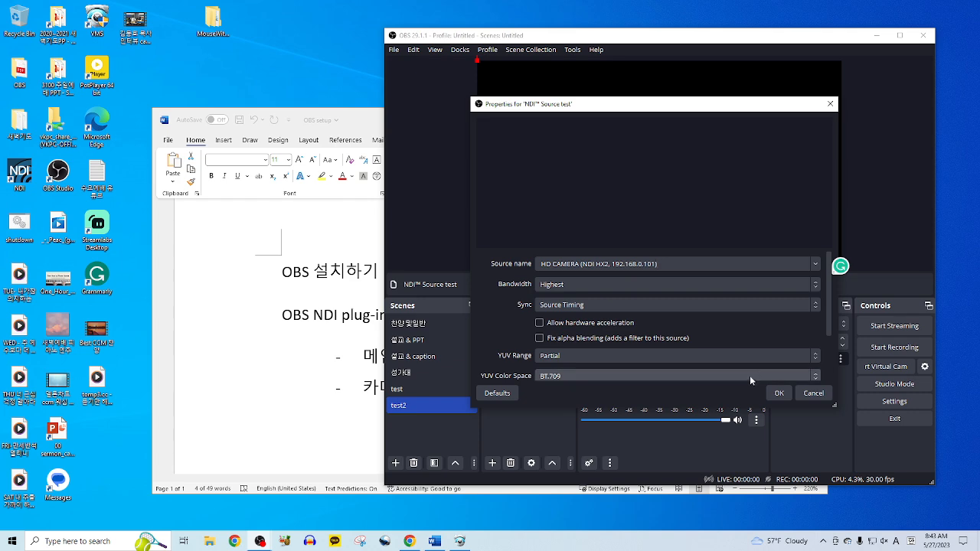
scroll(722, 313, down, 2)
scroll(692, 365, up, 1)
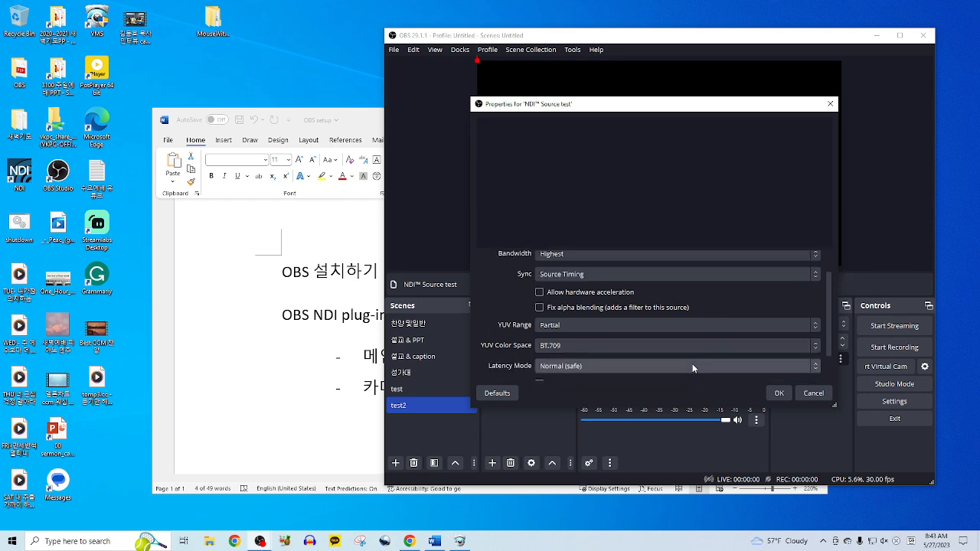
scroll(692, 364, down, 1)
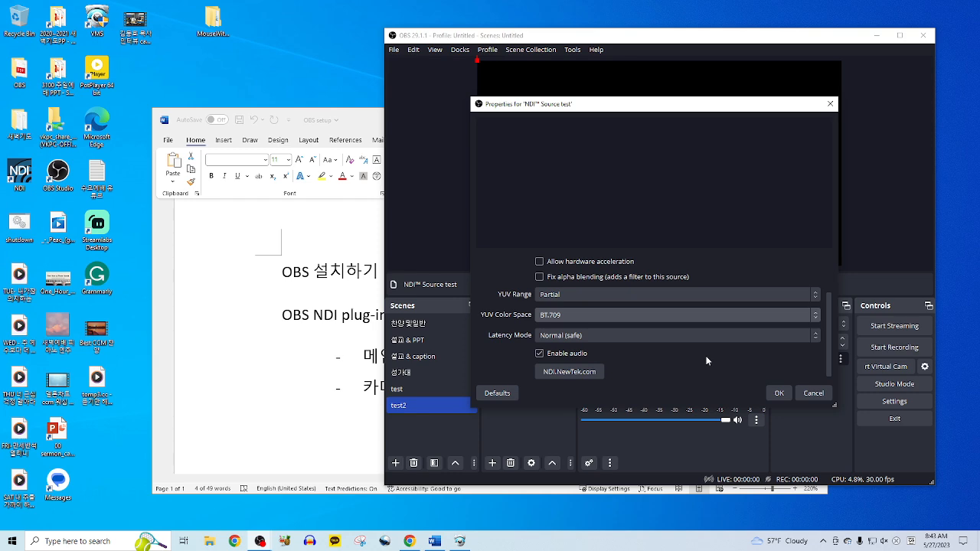
click(540, 354)
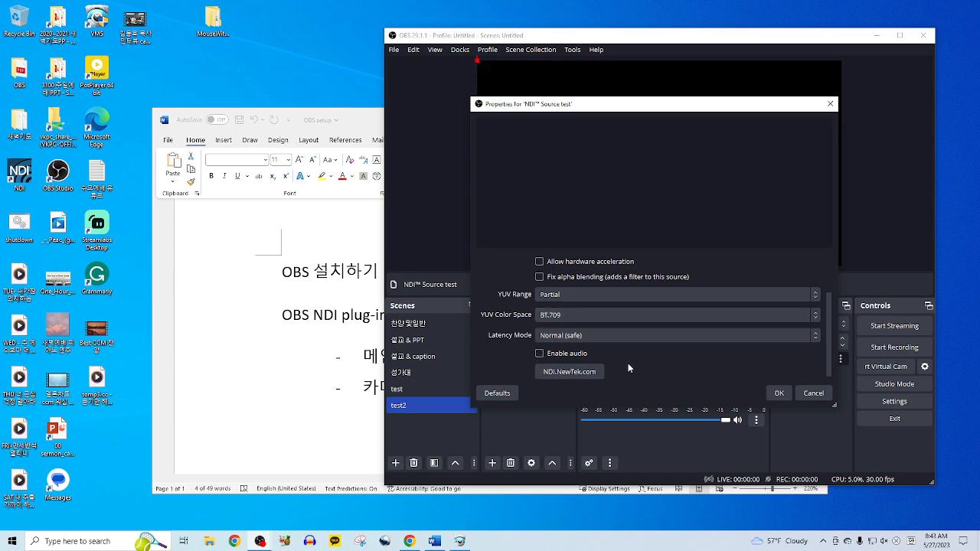
scroll(677, 370, up, 1)
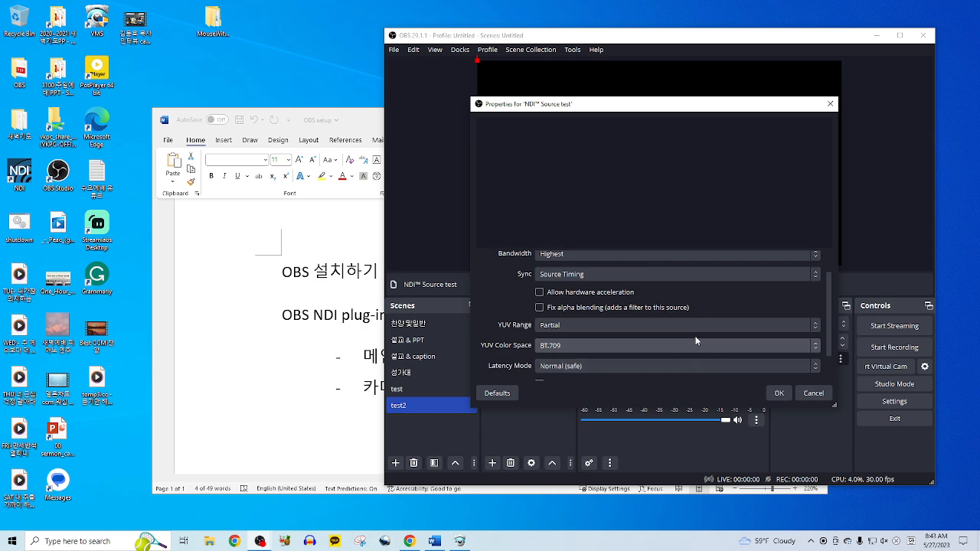
click(779, 394)
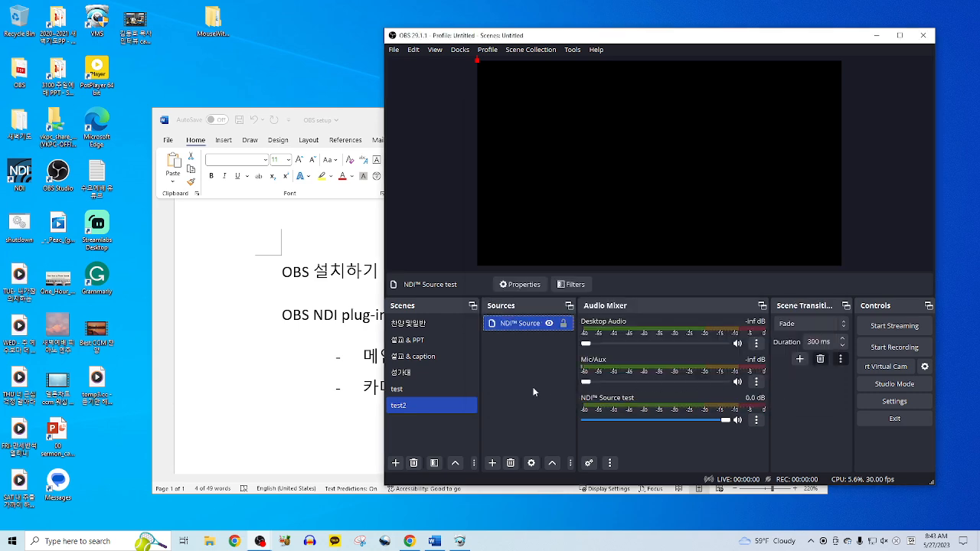
click(517, 365)
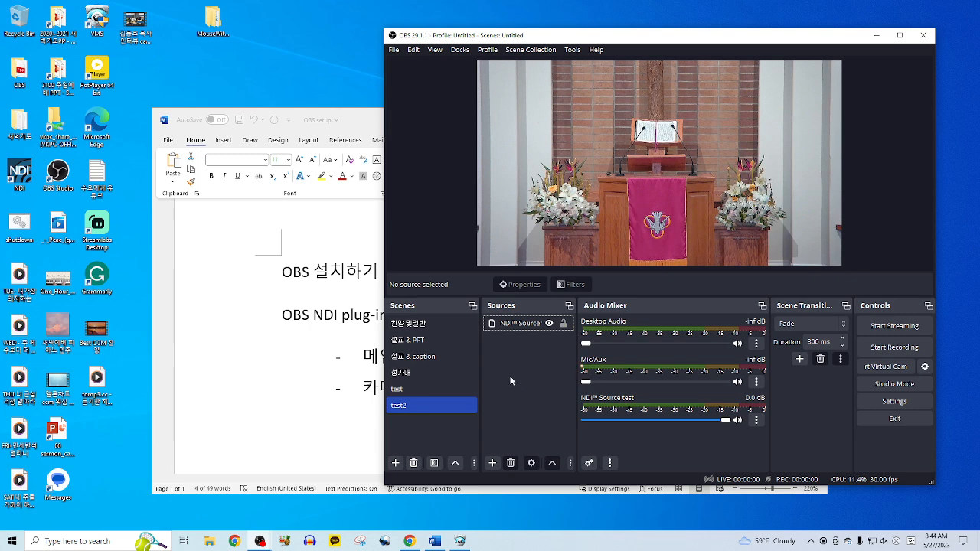
- Open the Add Source menu to add a second source to test2
click(495, 463)
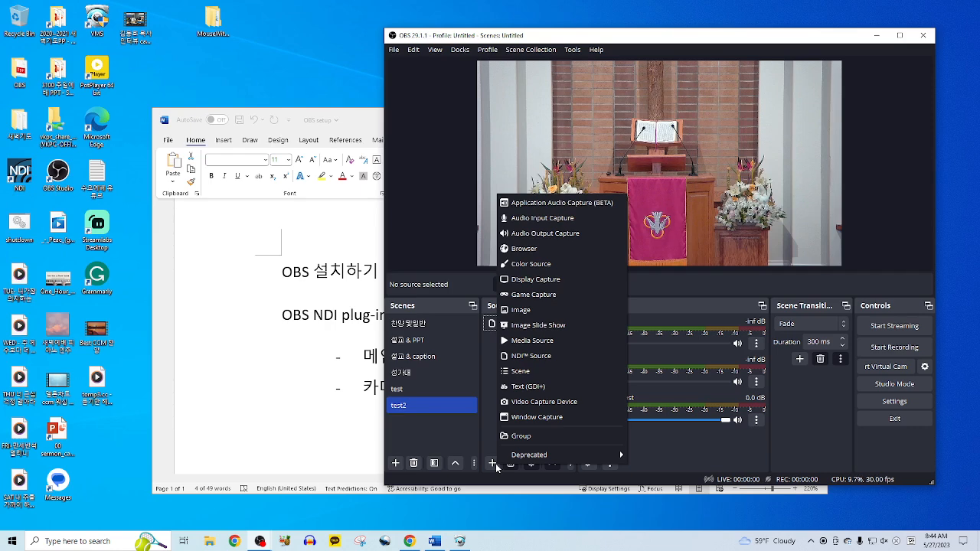
mouse_move(538, 455)
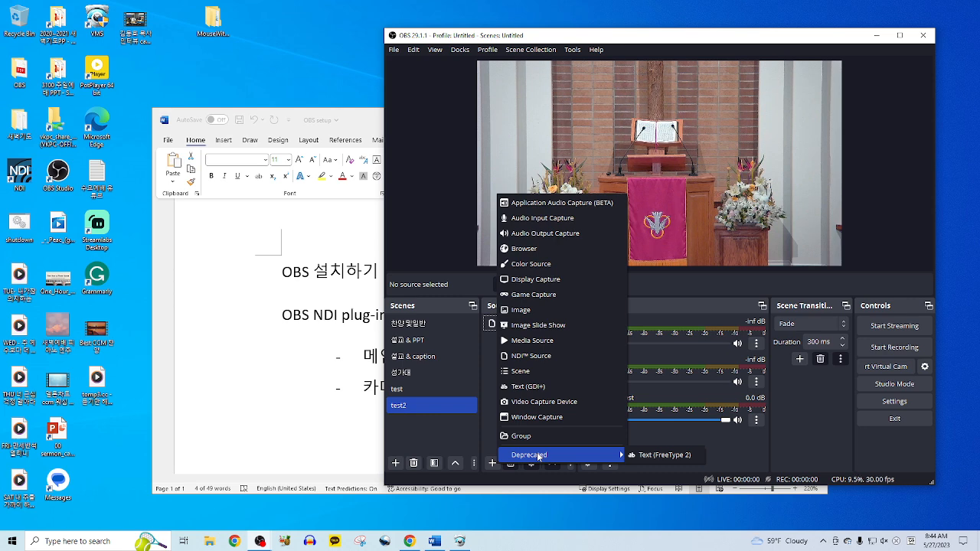
- Add 'Video Capture Device test' using the Game Capture HD60 Pro device
click(549, 404)
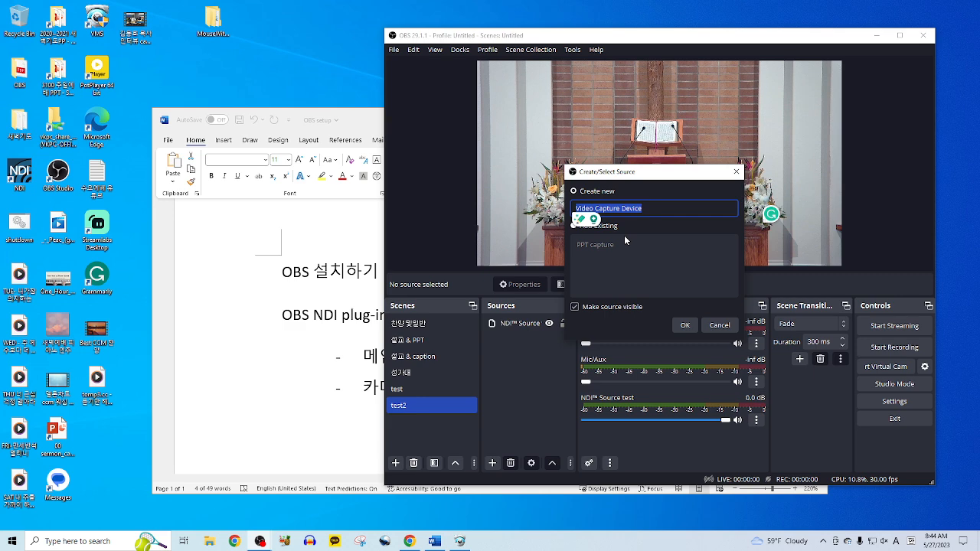
click(652, 209)
text(test)
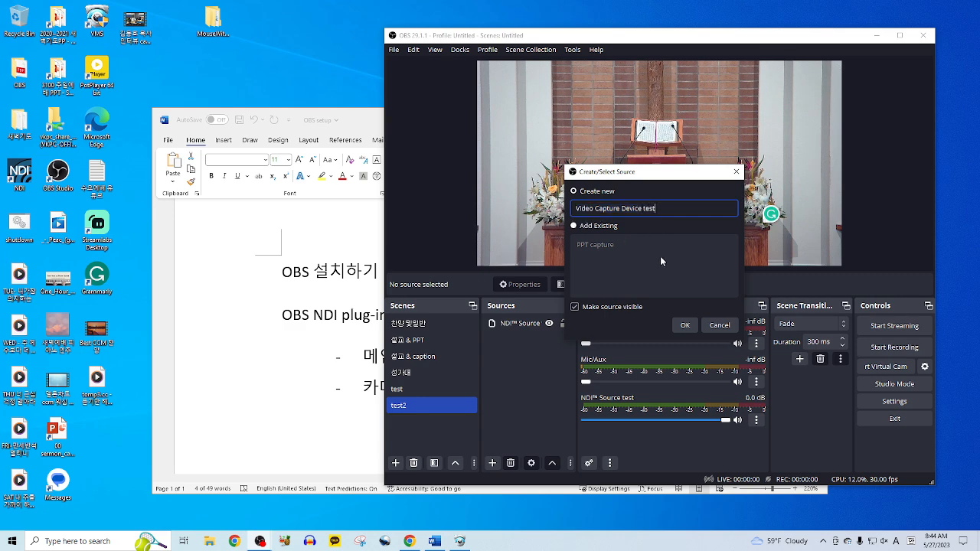
click(682, 326)
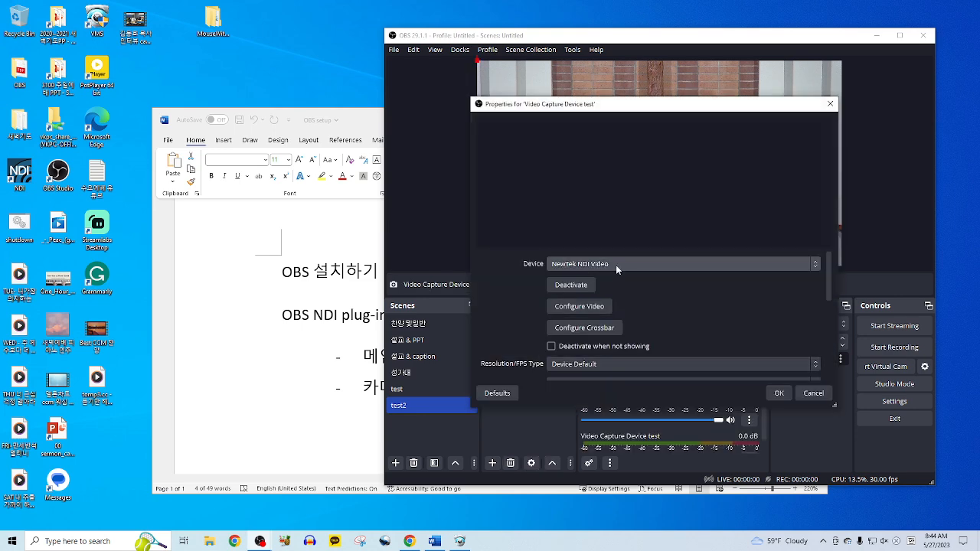
click(797, 263)
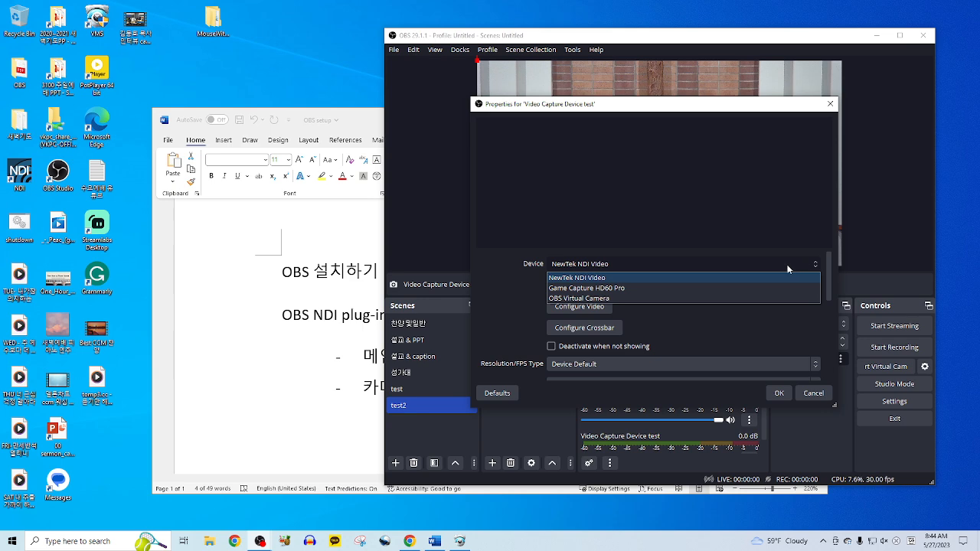
click(629, 289)
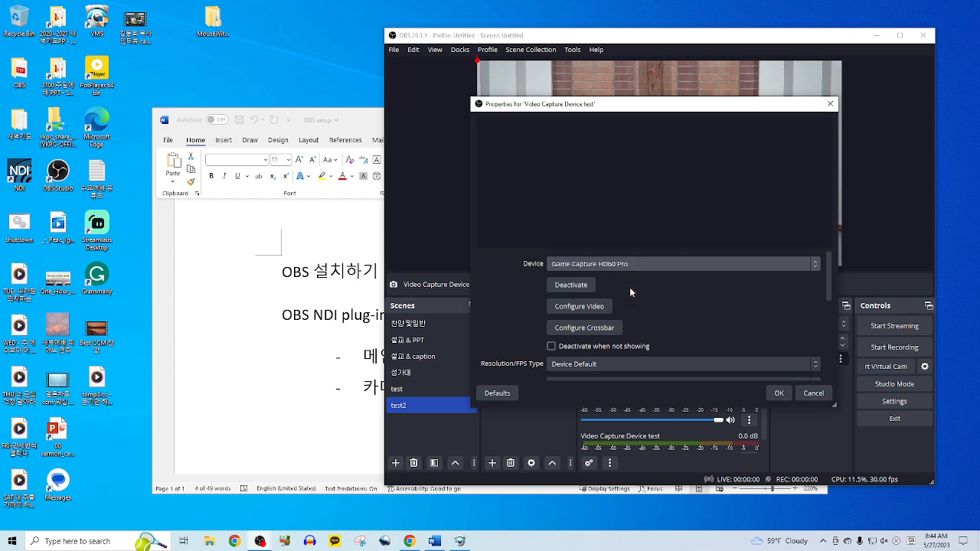
click(778, 394)
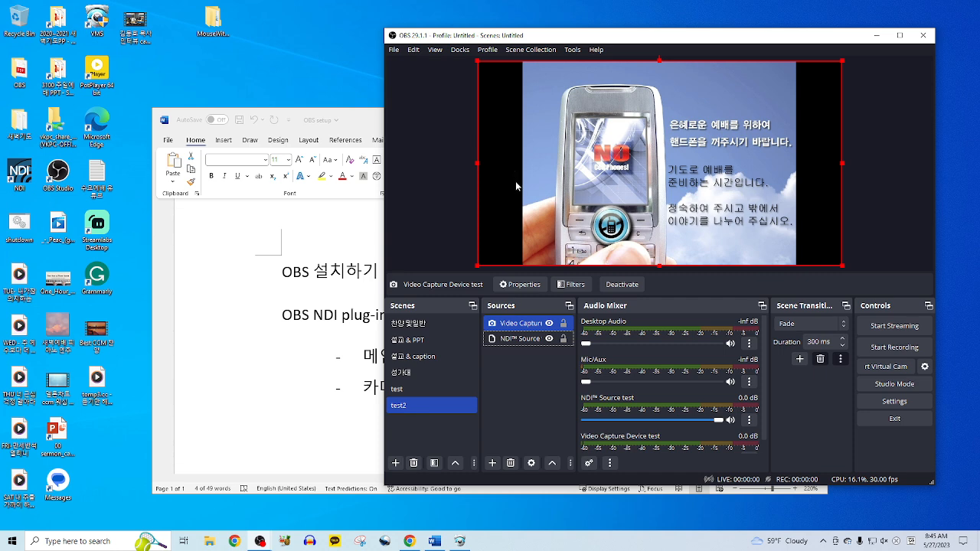
- Trim the slide's black side borders and shrink it into a small top-right inset
drag(478, 161, 522, 166)
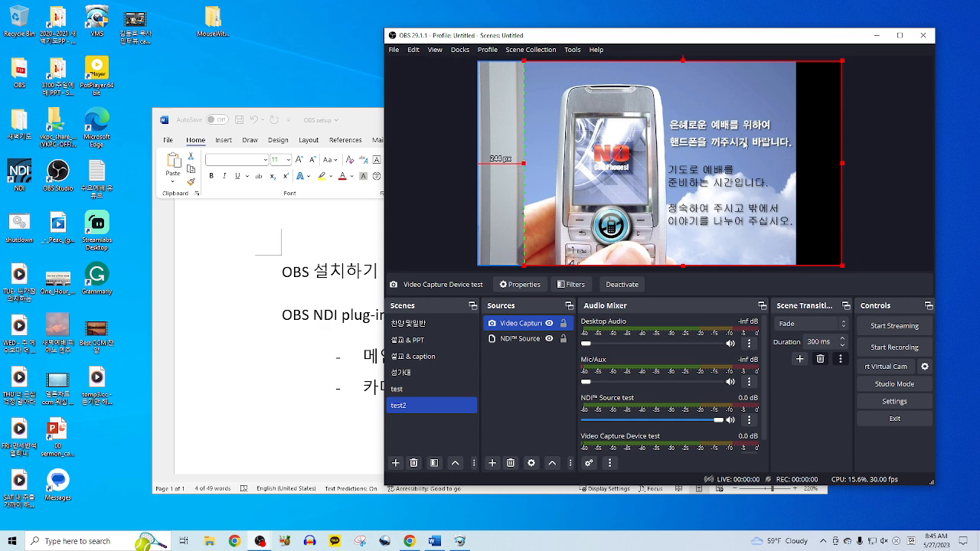
drag(839, 168, 793, 173)
drag(528, 268, 658, 164)
drag(732, 117, 777, 117)
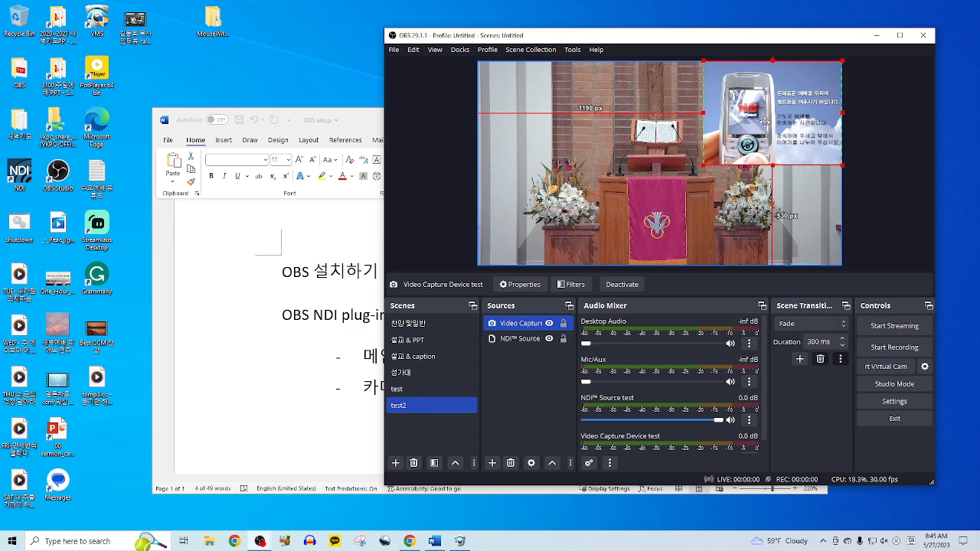
drag(703, 164, 726, 148)
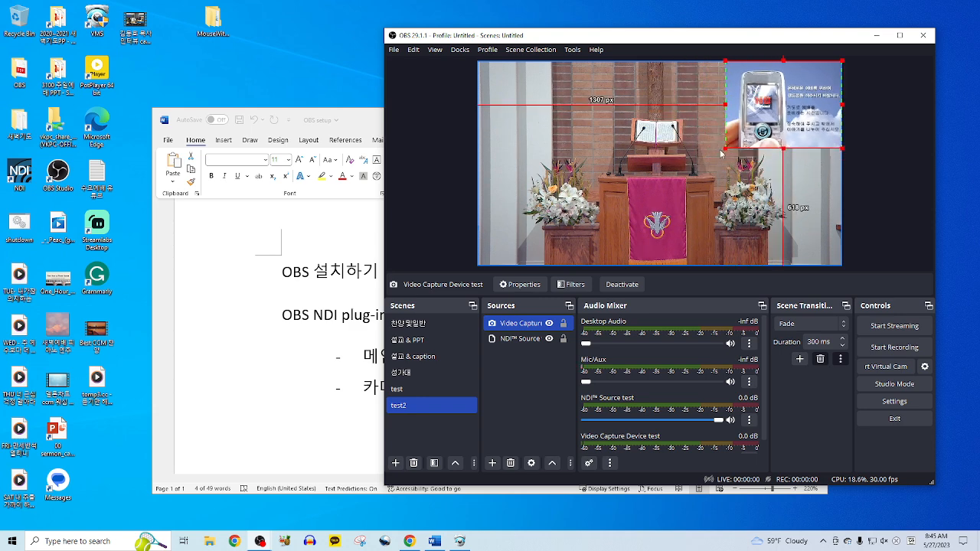
click(523, 393)
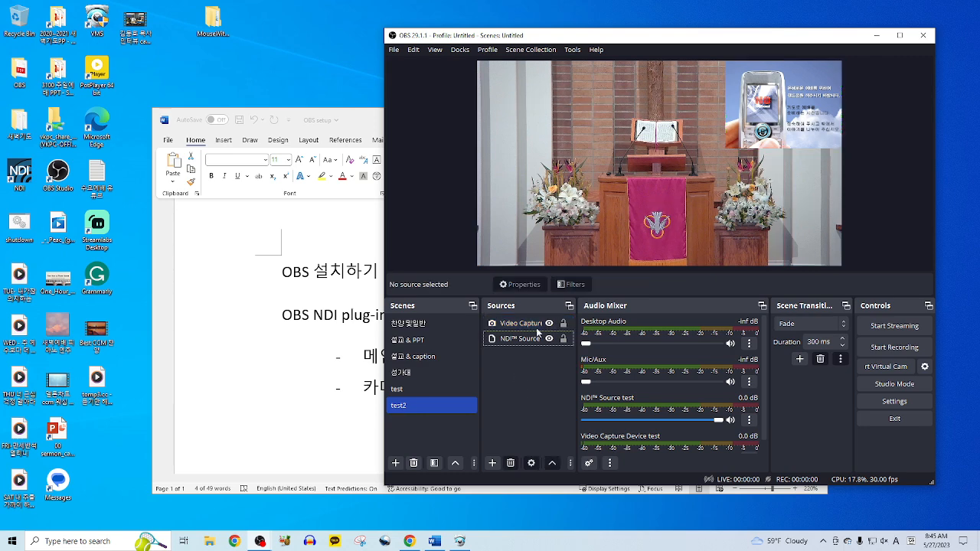
- Reorder the sources so Video Capture Device test sits above NDI Source
click(522, 344)
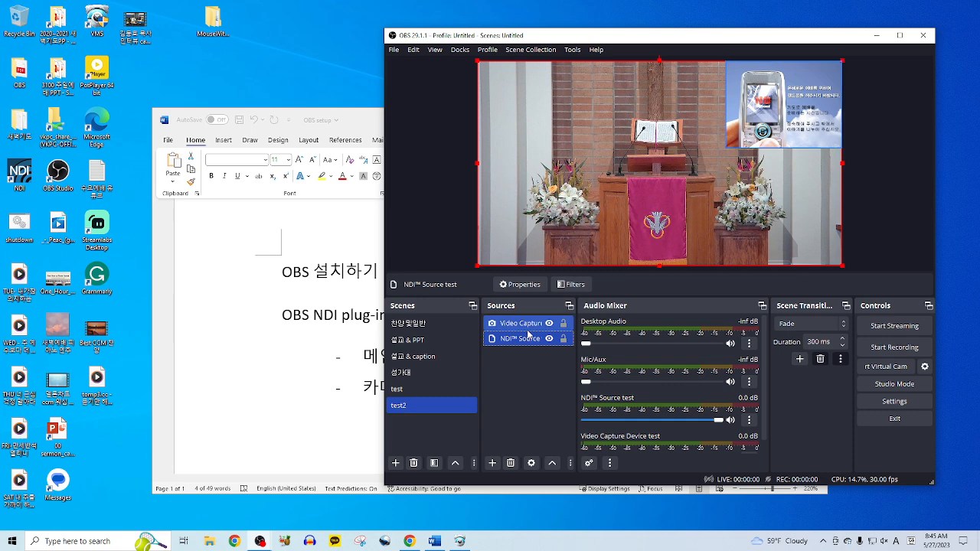
click(520, 323)
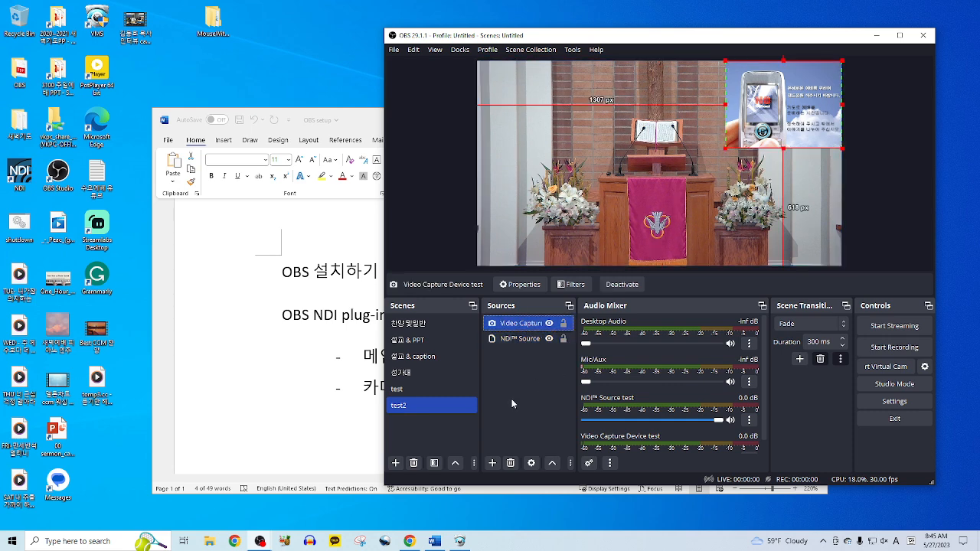
drag(534, 343, 528, 330)
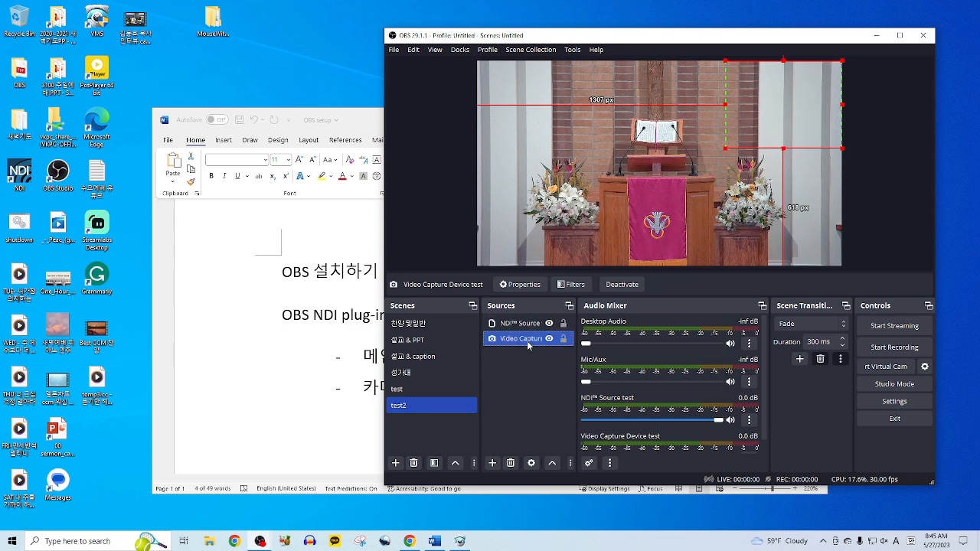
click(551, 463)
click(537, 408)
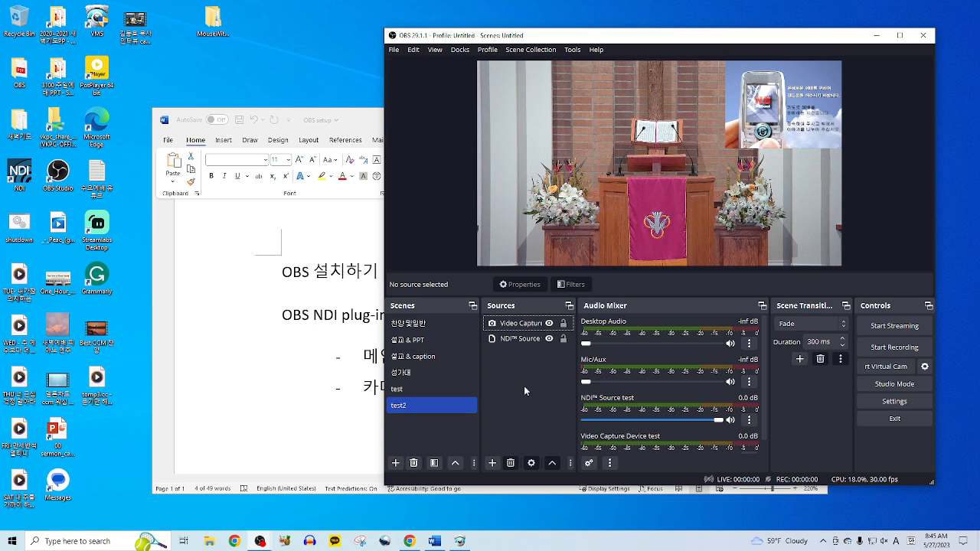
- Add an 'Audio Input test' capture using the Line (2- AudioBox USB 96) device
click(492, 463)
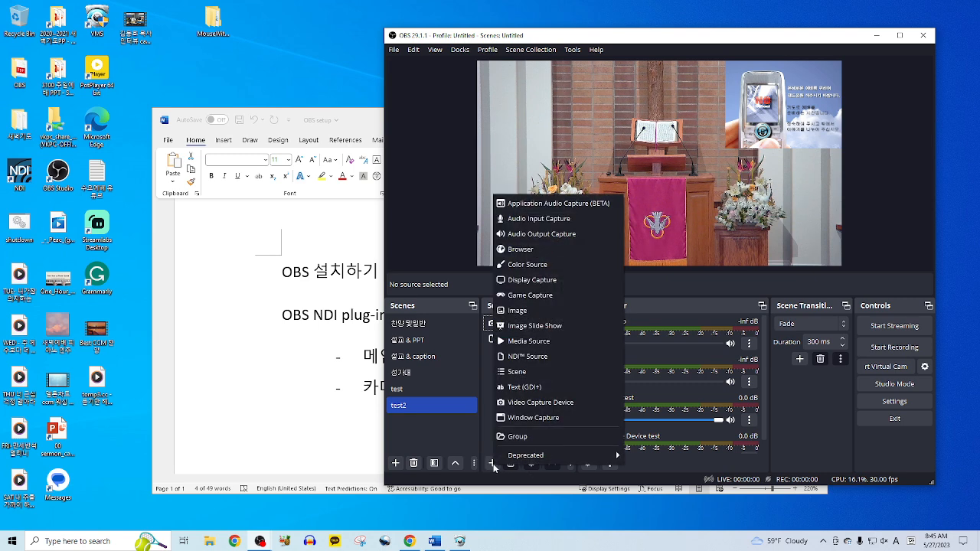
click(555, 219)
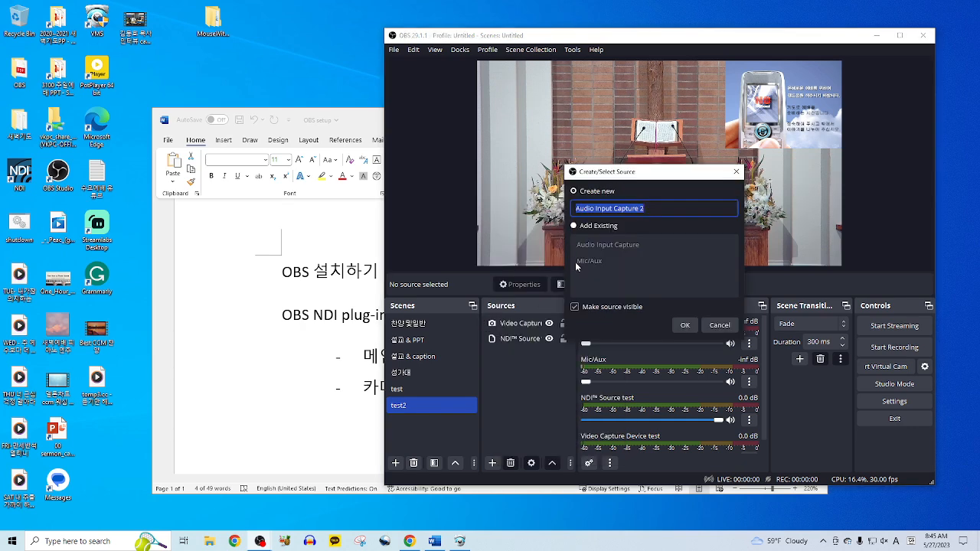
click(659, 208)
key(BackSpace)
key(BackSpace)
key(BackSpace)
key(BackSpace)
key(BackSpace)
key(BackSpace)
key(BackSpace)
key(BackSpace)
key(BackSpace)
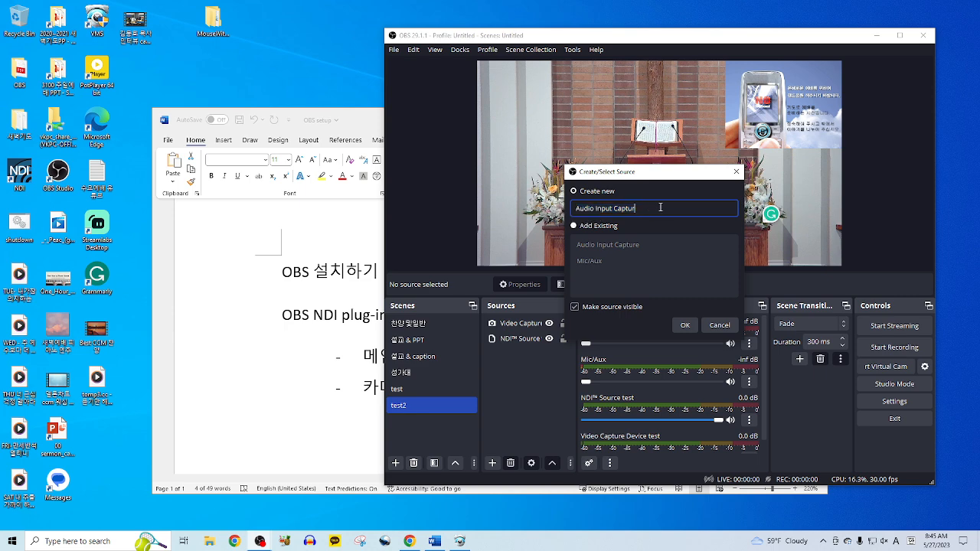
text(test)
click(678, 323)
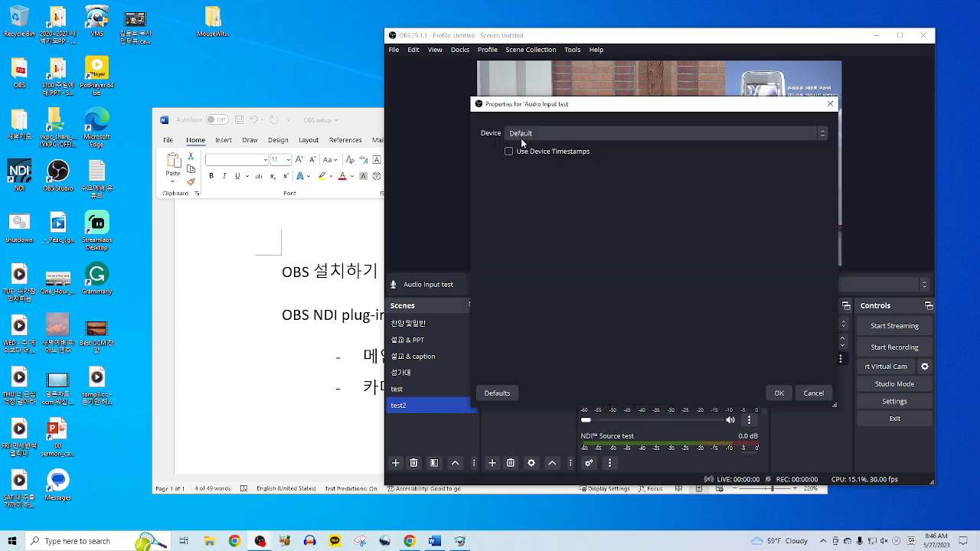
click(724, 133)
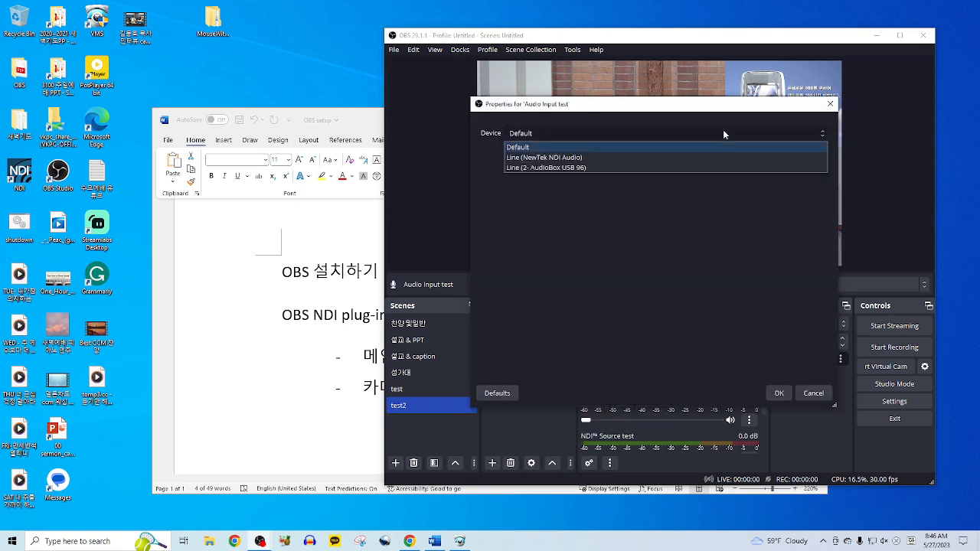
click(584, 167)
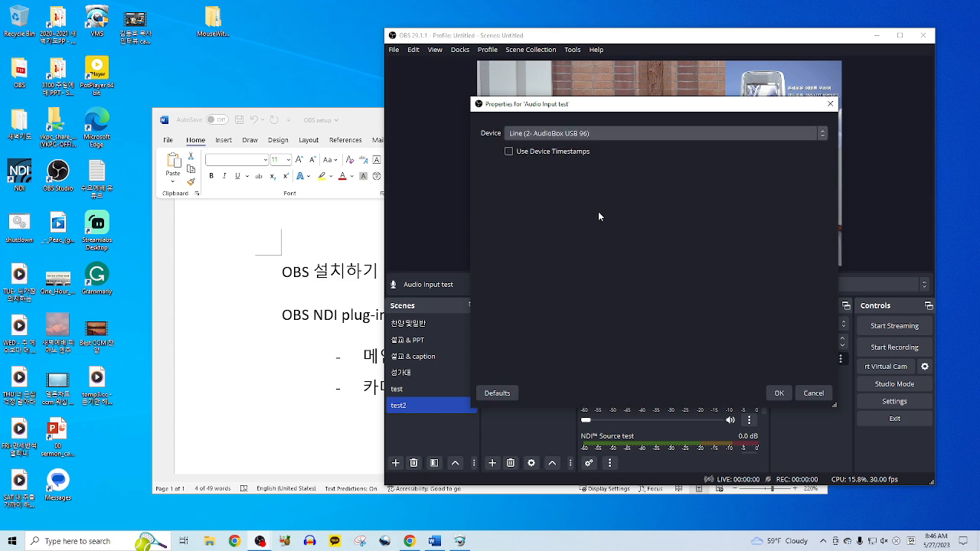
click(777, 392)
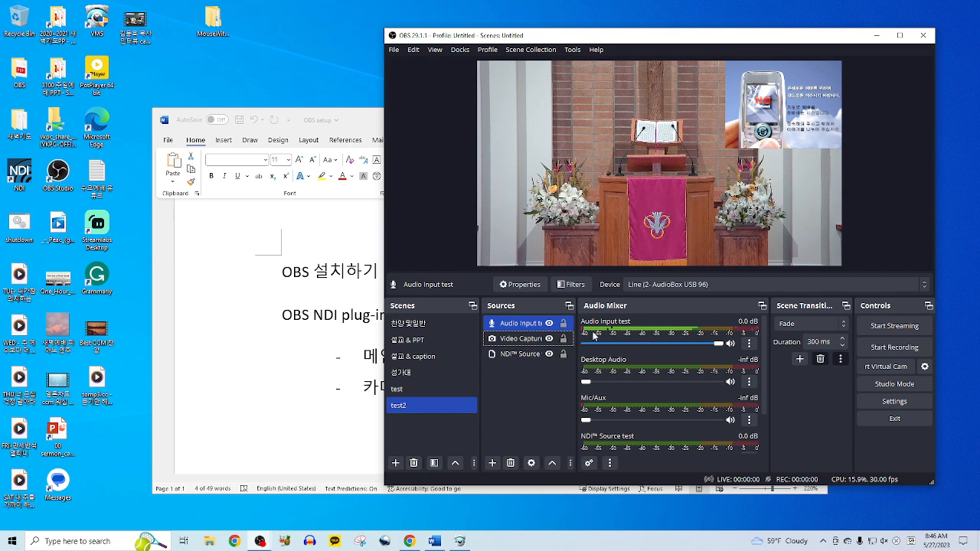
- Enter a 450 ms sync offset for the Audio Input test source in Advanced Audio Properties
mouse_move(716, 344)
mouse_down()
mouse_move(684, 347)
mouse_move(711, 350)
mouse_up()
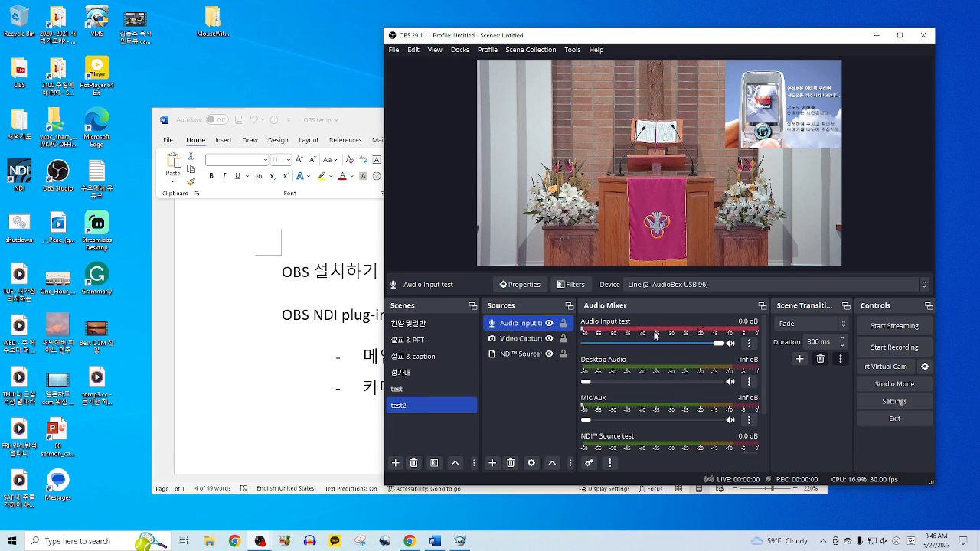
click(750, 346)
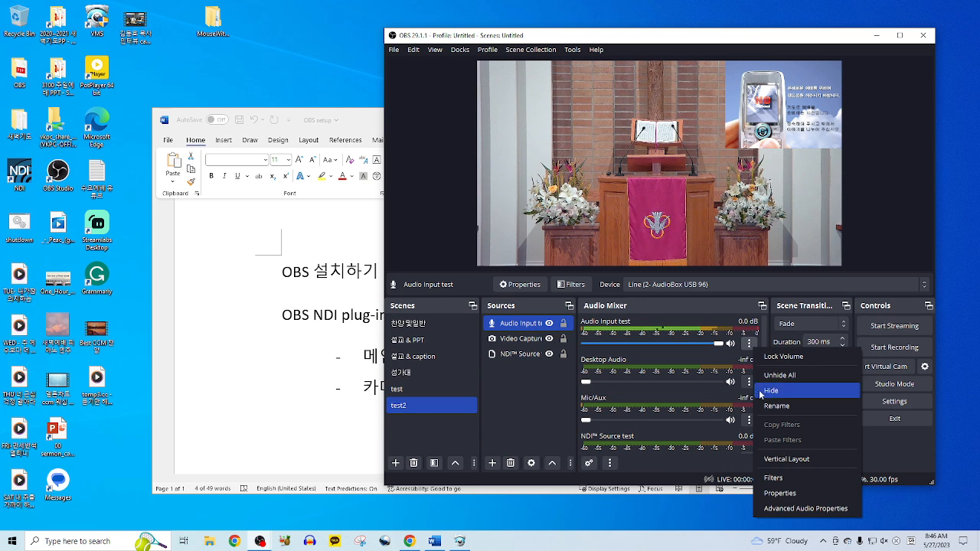
click(796, 510)
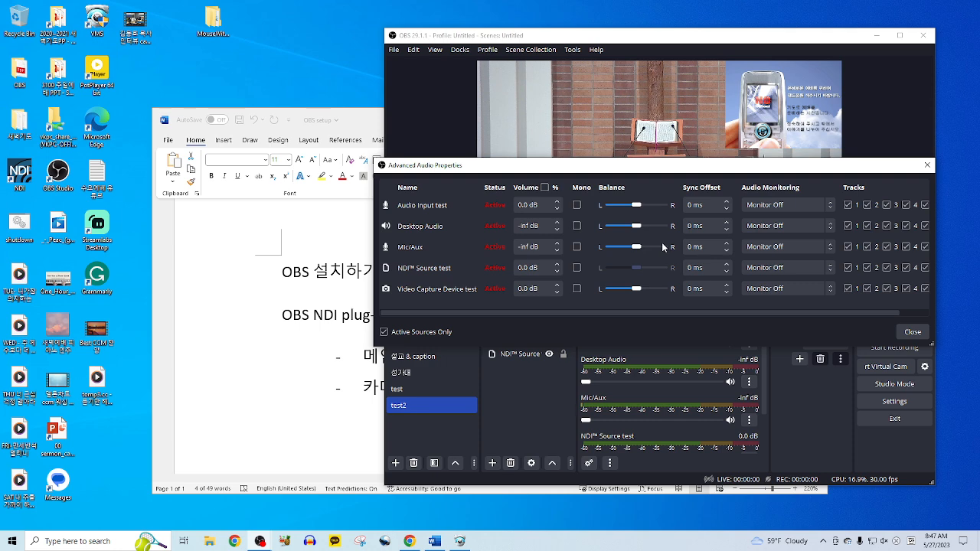
click(693, 205)
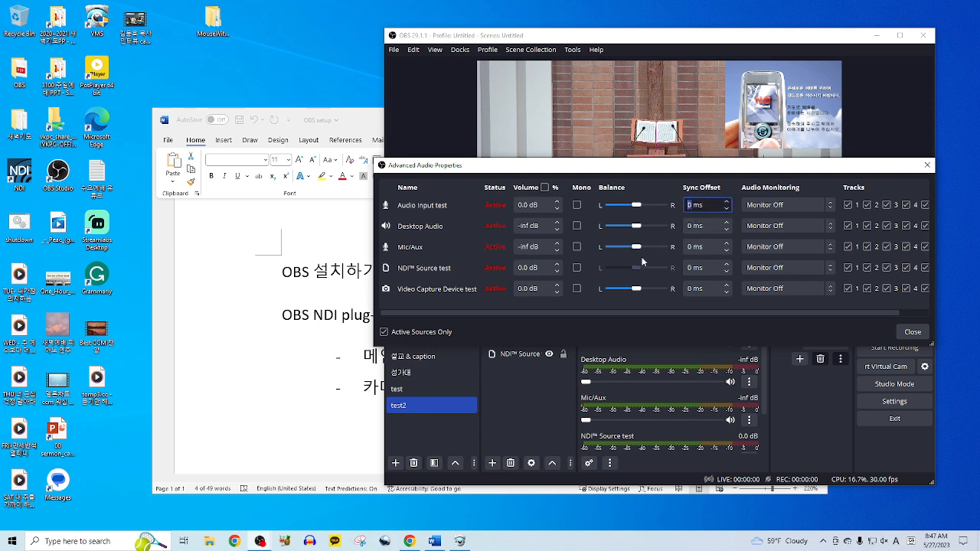
text(450)
- Close Advanced Audio Properties and turn NDI Source test and Video Capture Device test volumes fully down
click(905, 331)
scroll(689, 378, down, 3)
scroll(667, 357, up, 3)
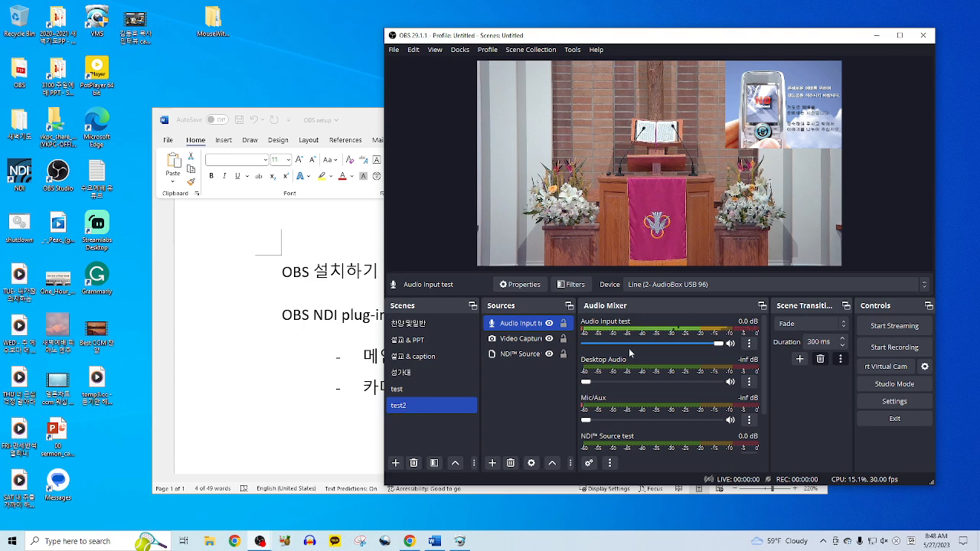
scroll(659, 402, down, 2)
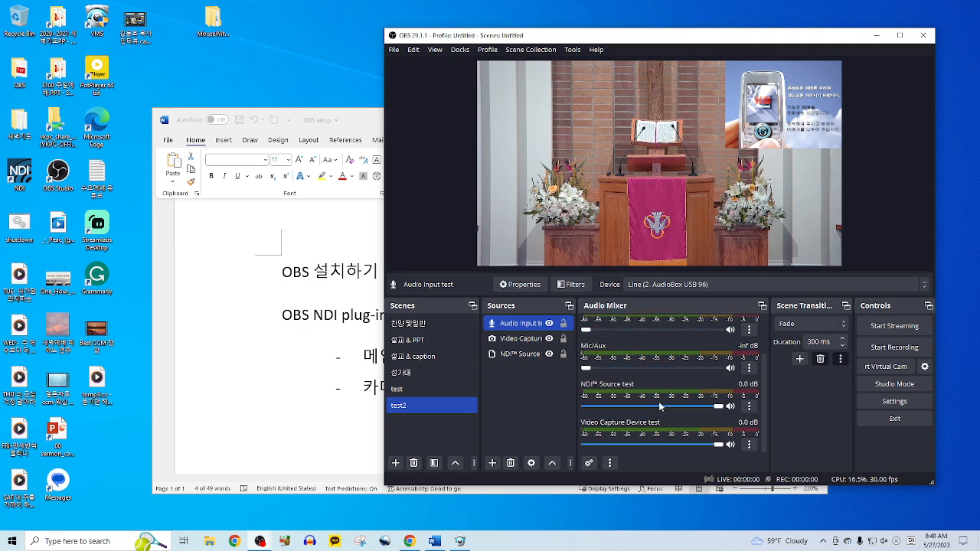
drag(713, 406, 574, 425)
click(717, 445)
drag(716, 446, 582, 449)
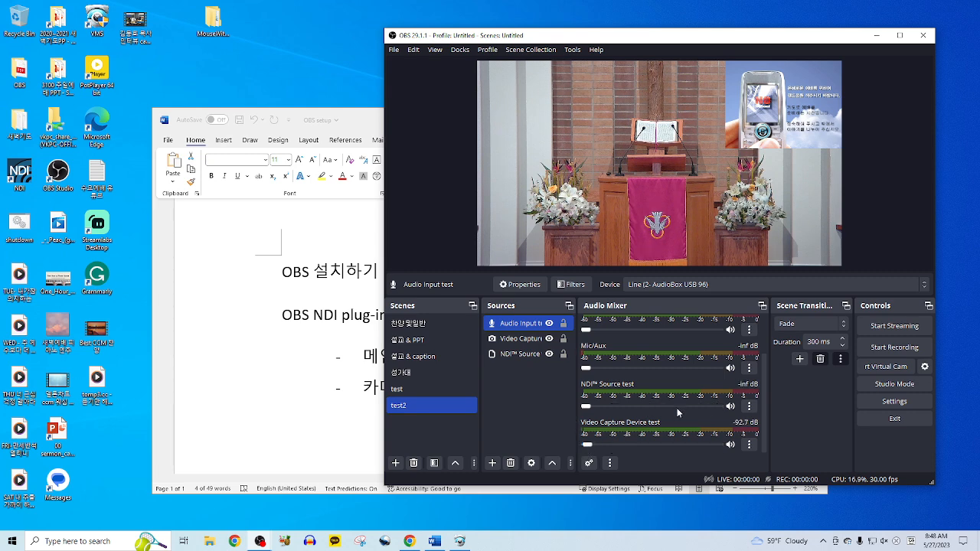
scroll(680, 413, up, 2)
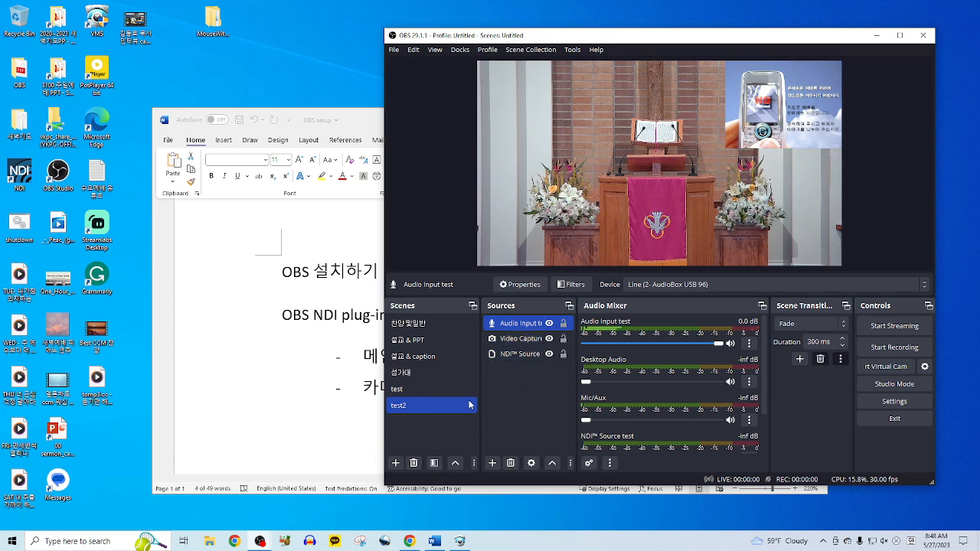
- Delete the test2 scene from the Scenes list, confirming with Yes
click(417, 412)
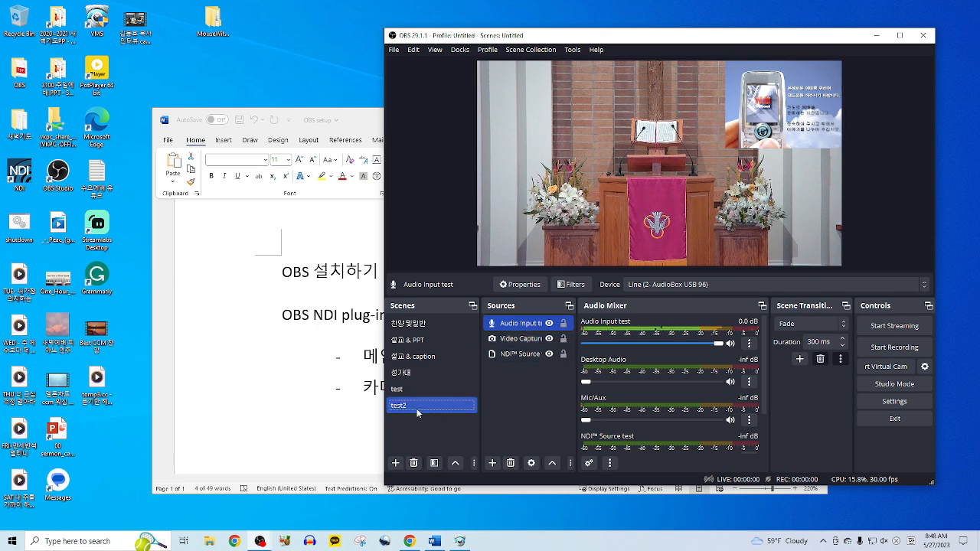
click(412, 463)
click(691, 272)
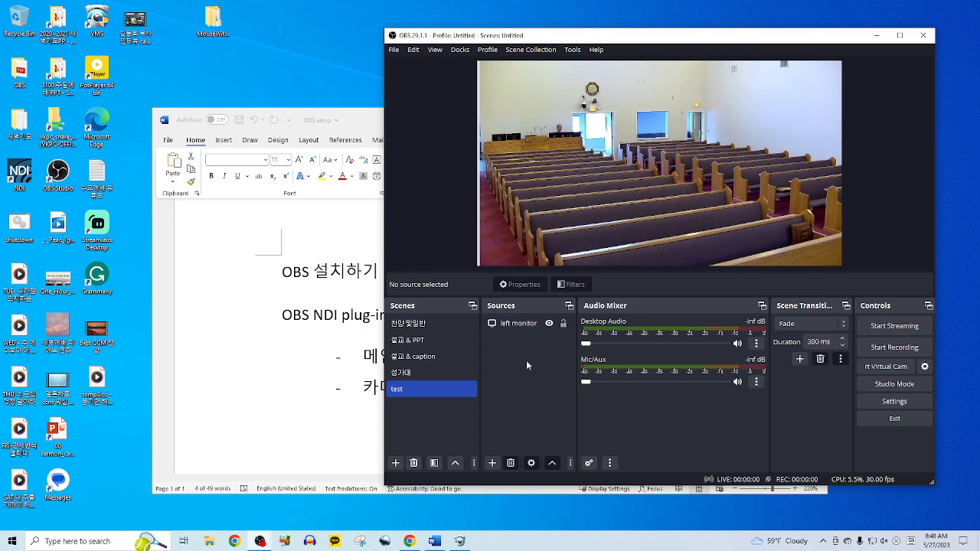
- Rearrange the Word and OBS windows, close VMS with Yes, and bring OBS forward
drag(520, 36, 551, 43)
drag(367, 122, 281, 57)
click(760, 44)
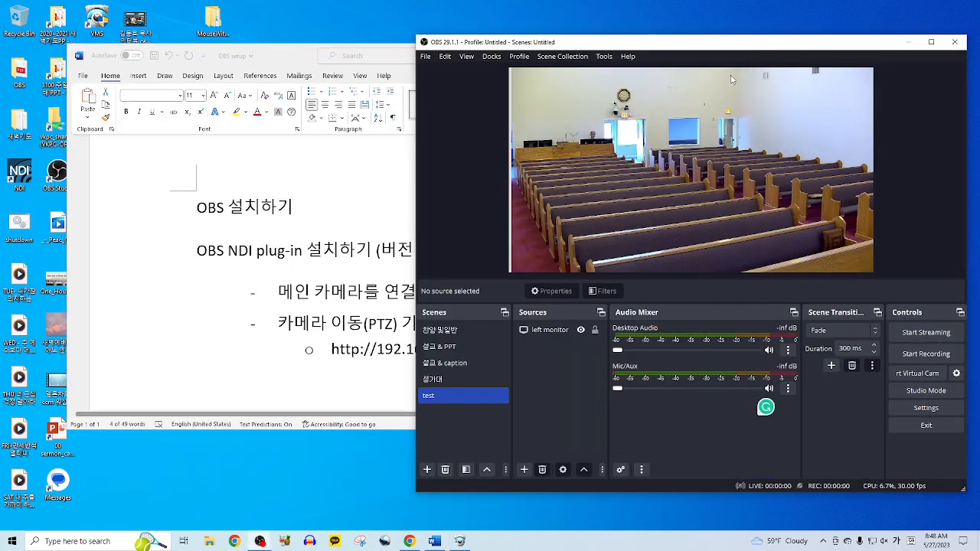
click(327, 304)
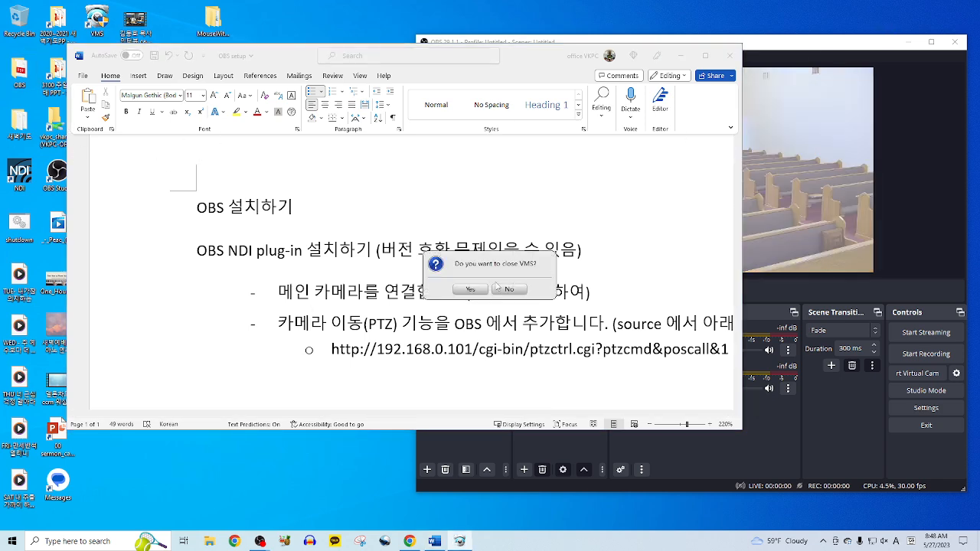
click(472, 290)
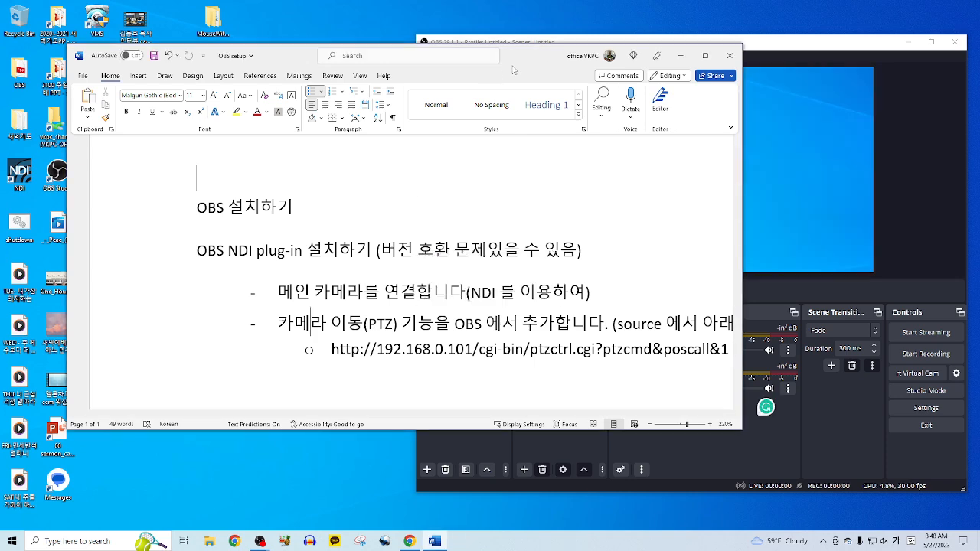
click(766, 44)
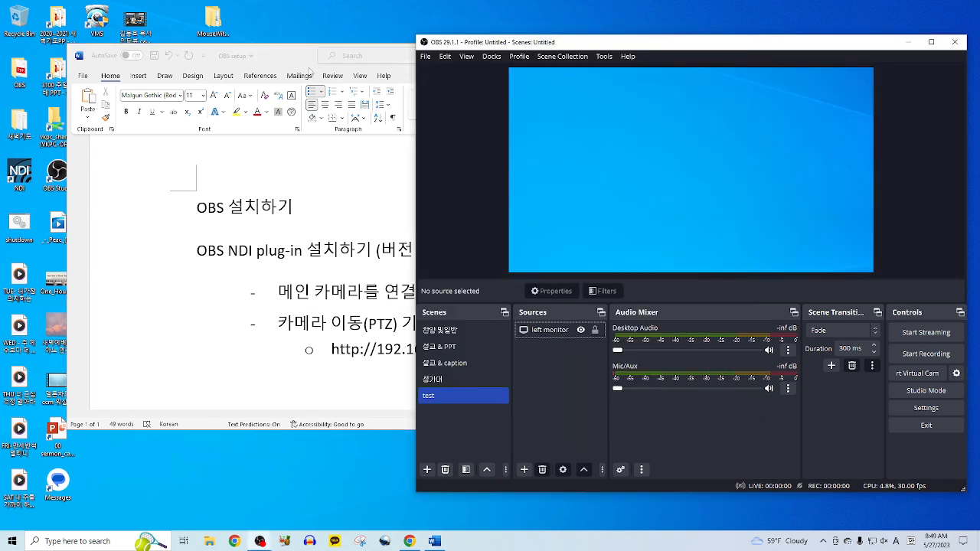
drag(288, 63, 100, 41)
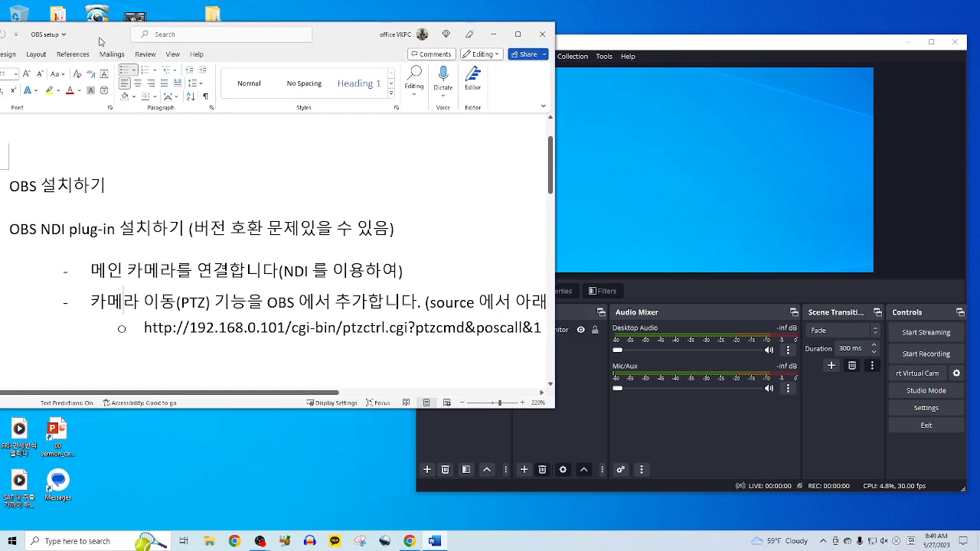
click(756, 44)
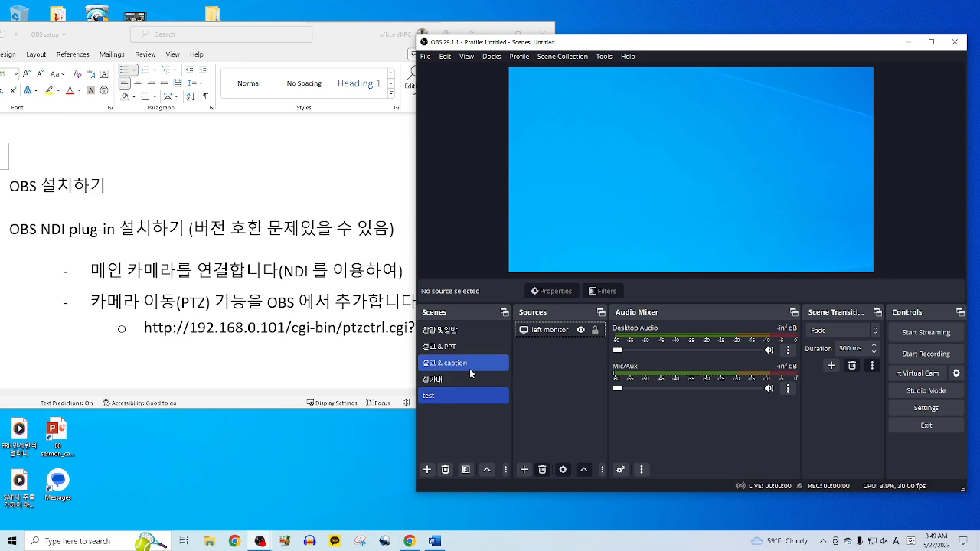
- In the 설교 & PPT scene, move PPT capture to the top layer above Main Camera
click(464, 349)
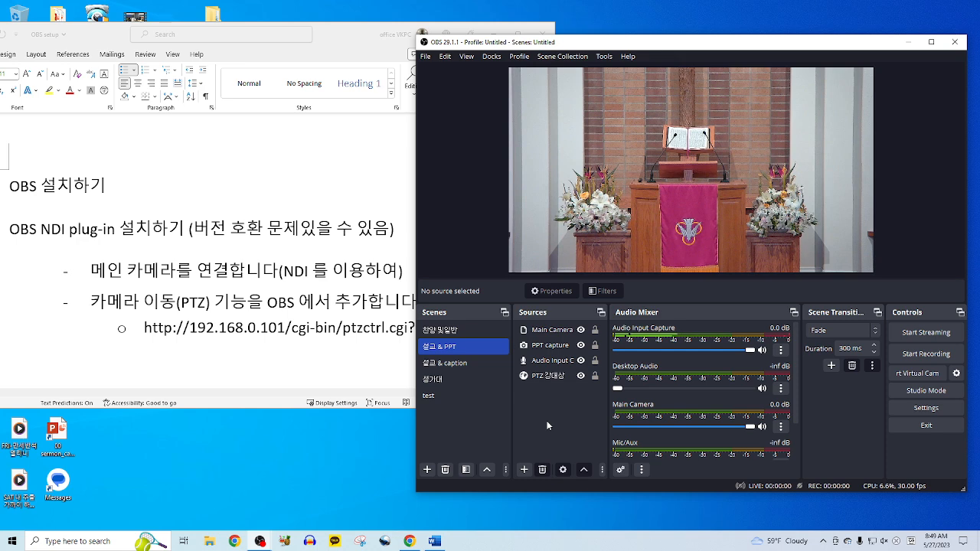
click(551, 330)
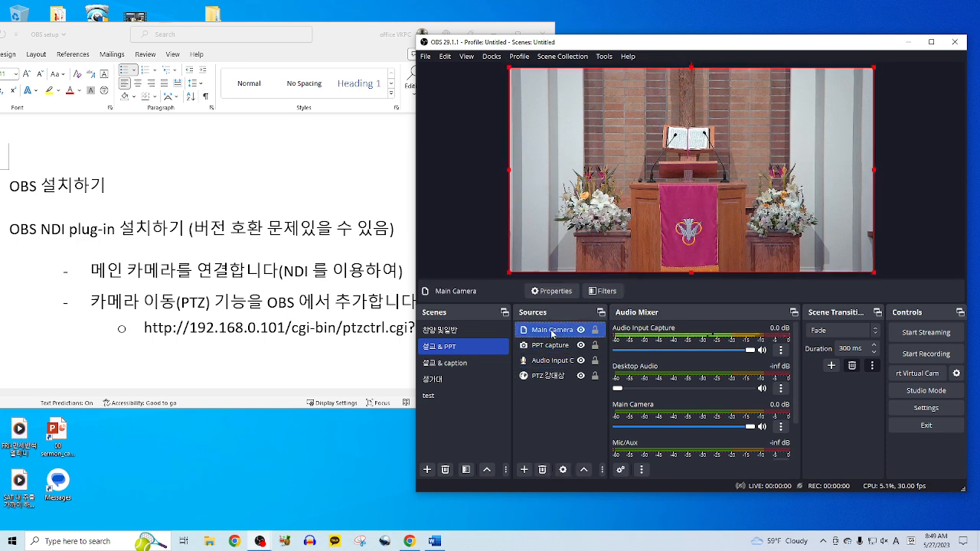
click(552, 345)
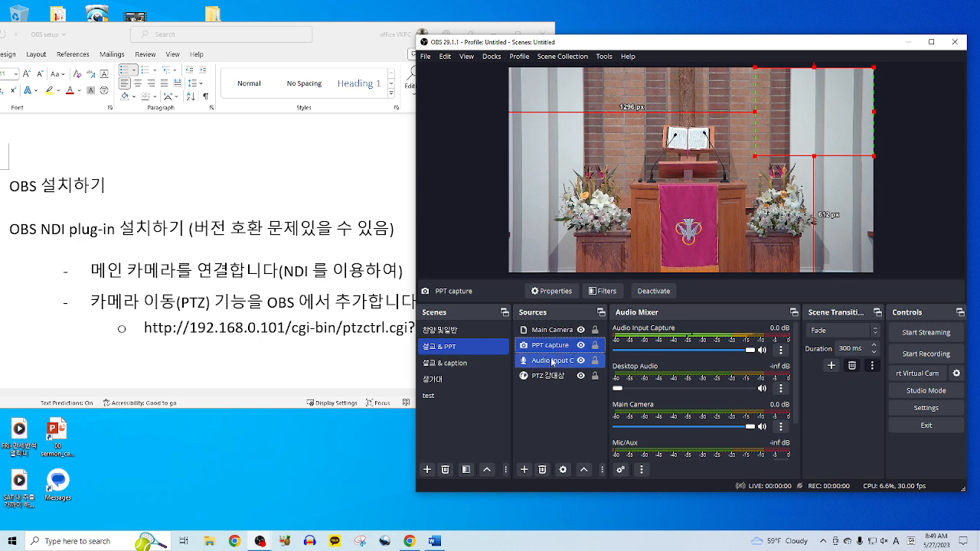
click(583, 470)
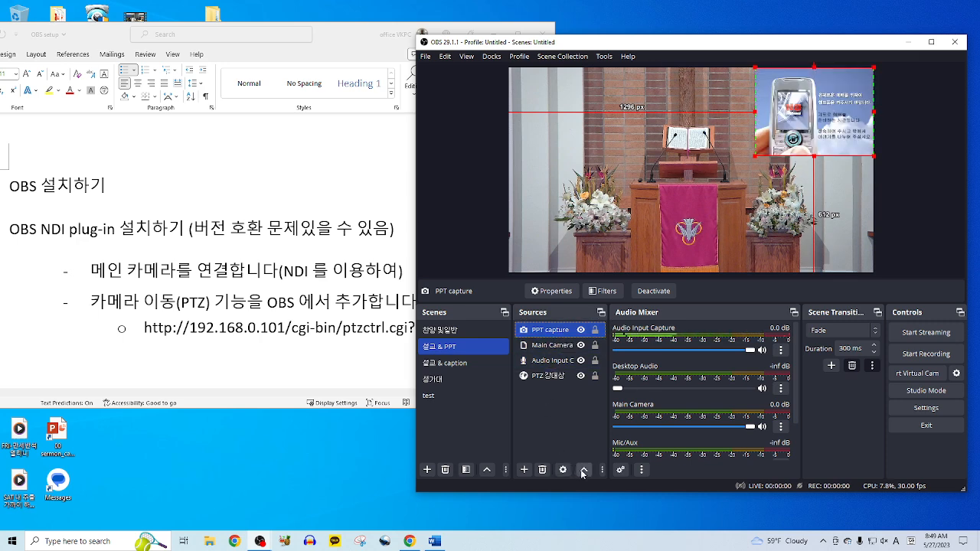
click(560, 424)
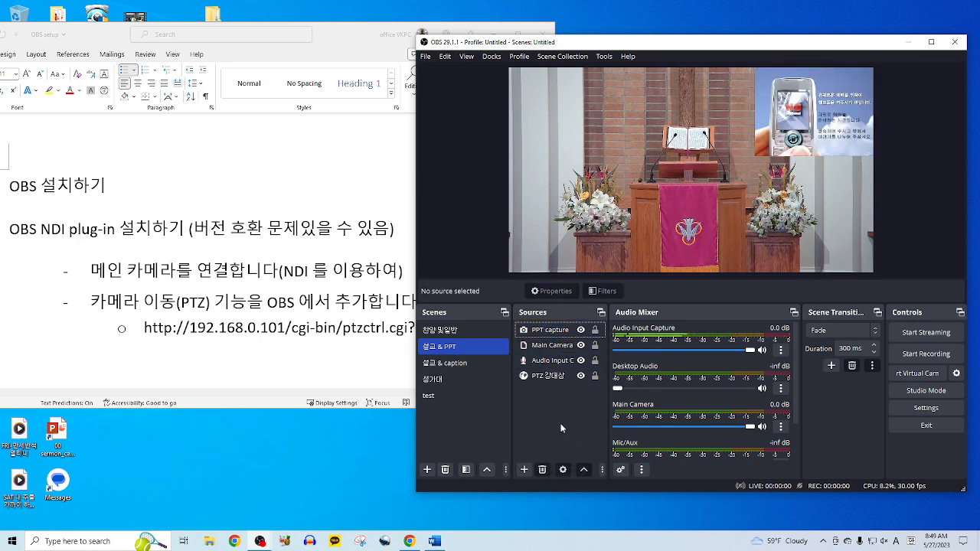
- Select the PTZ 강대상 camera preset source in the Sources list
click(549, 375)
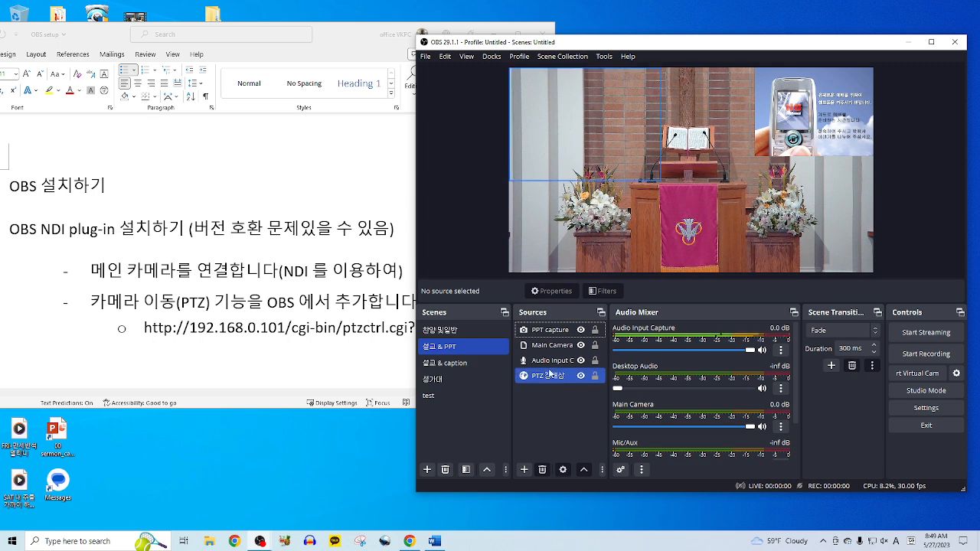
click(548, 360)
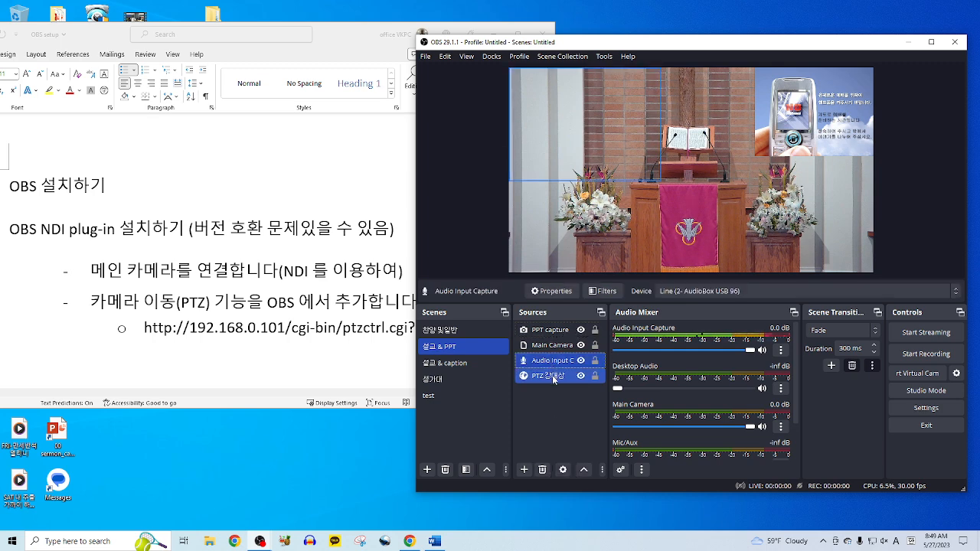
click(552, 374)
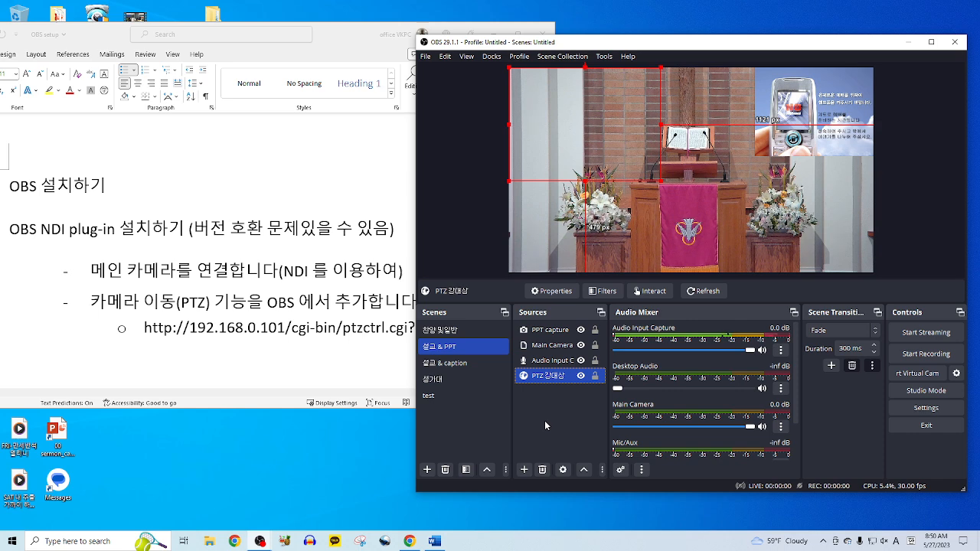
double_click(556, 379)
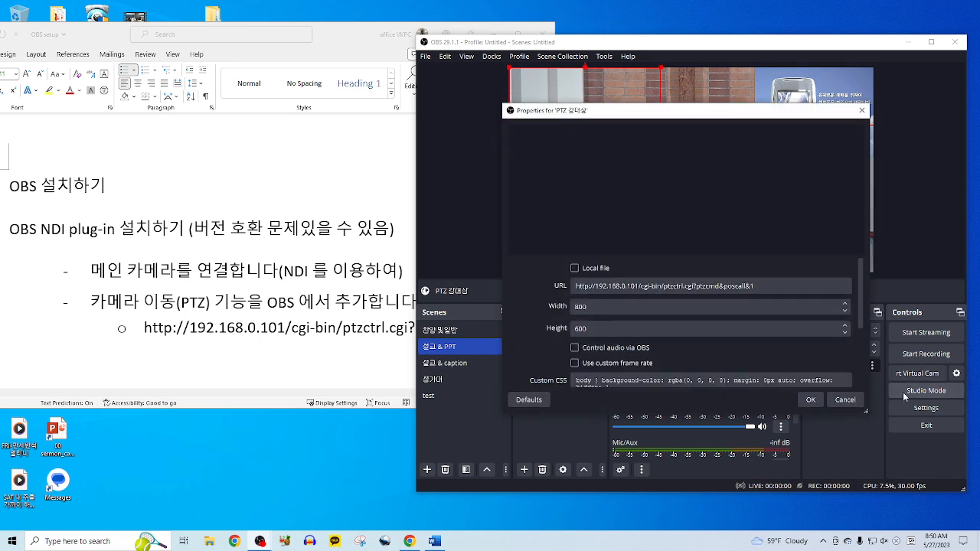
click(859, 400)
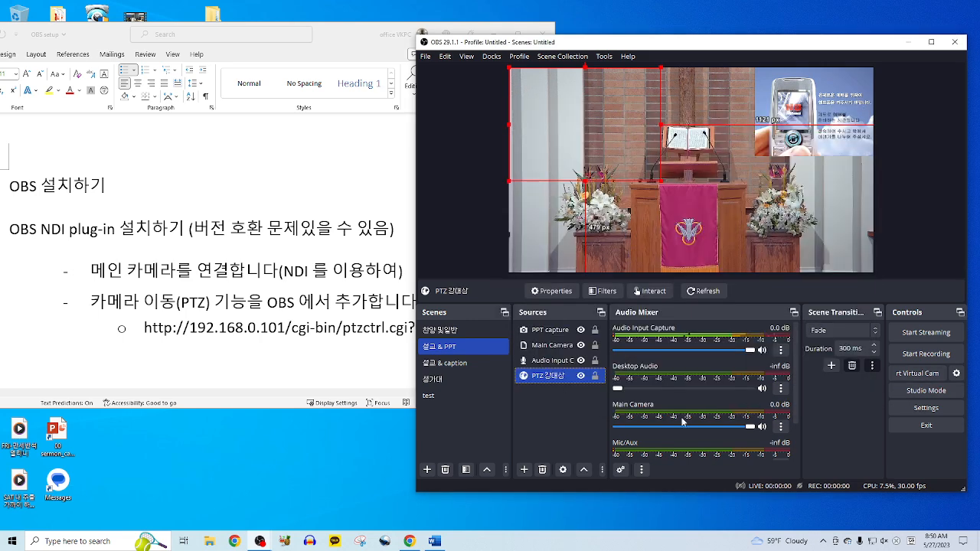
click(537, 388)
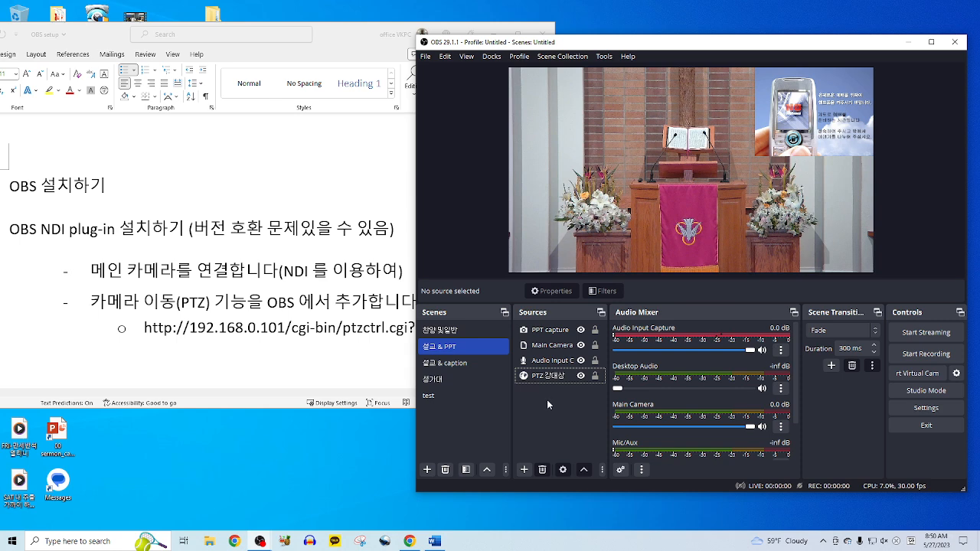
click(524, 469)
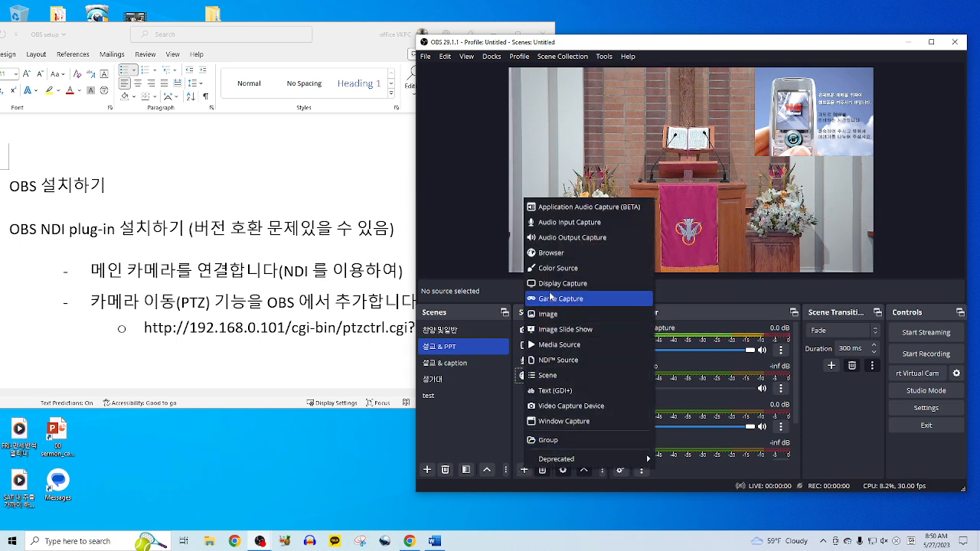
click(563, 259)
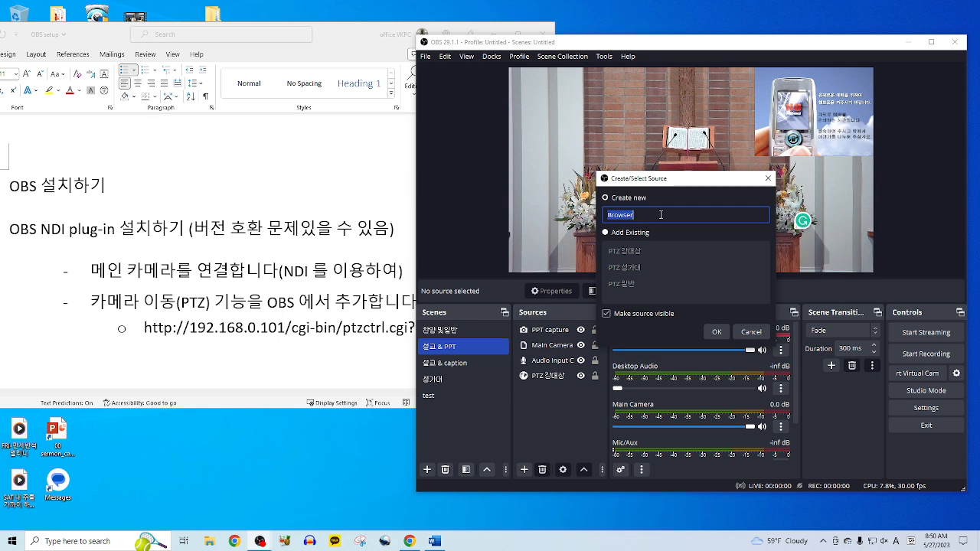
click(716, 332)
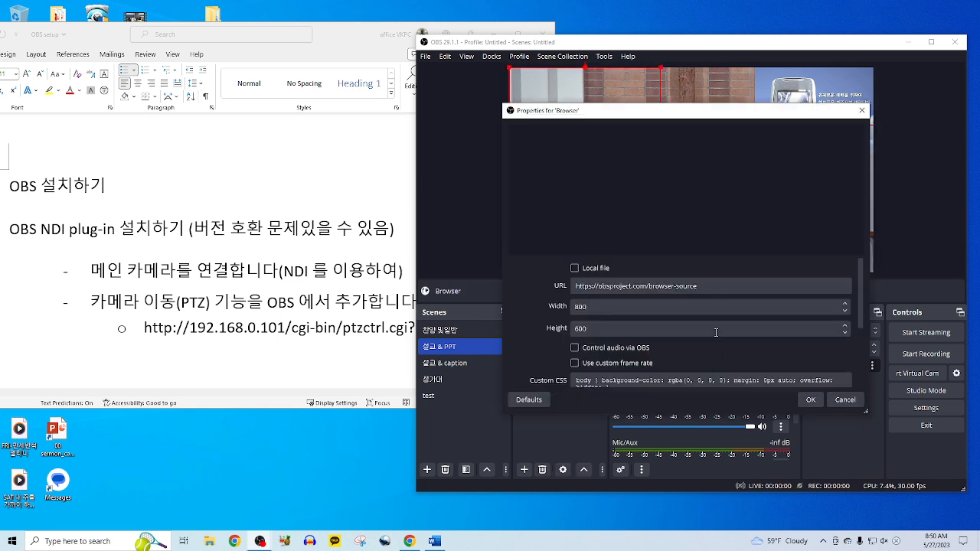
click(593, 285)
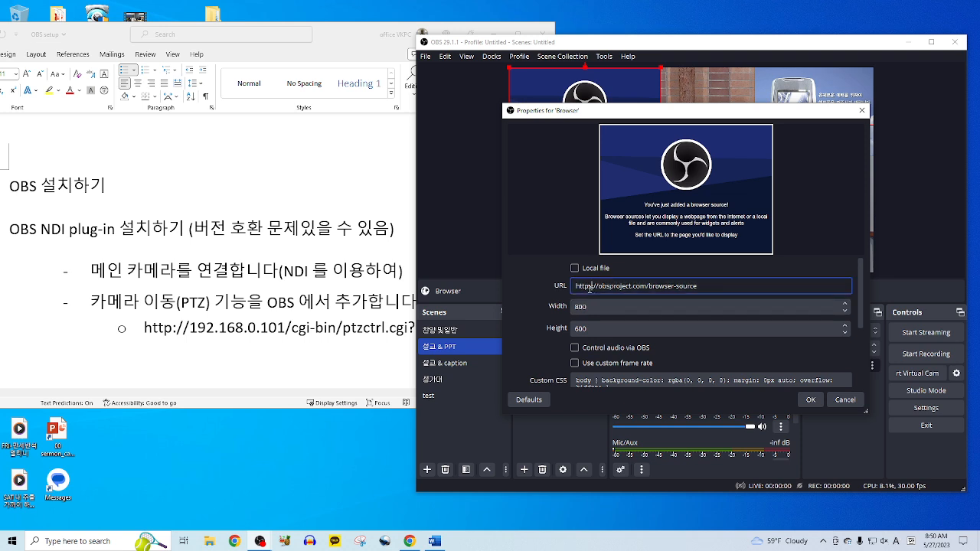
drag(701, 285, 562, 289)
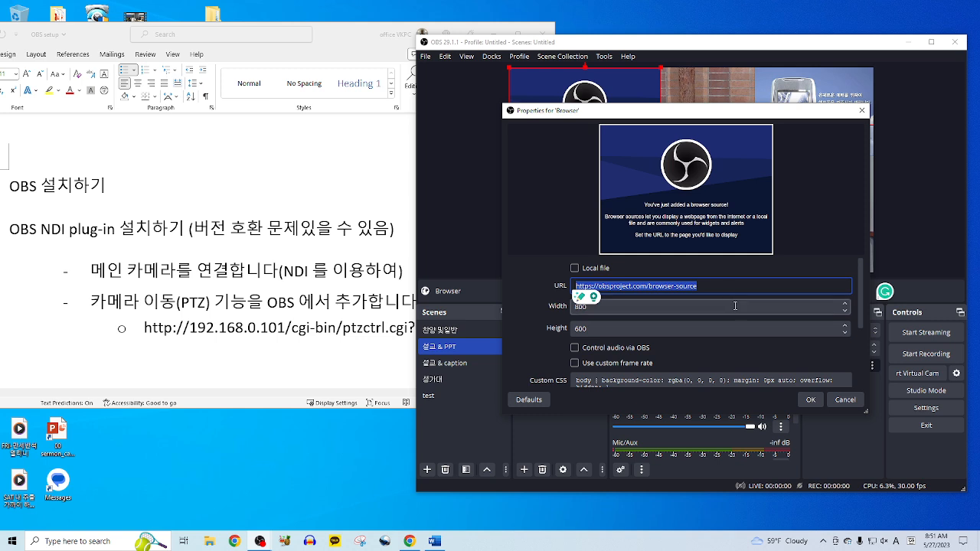
click(846, 400)
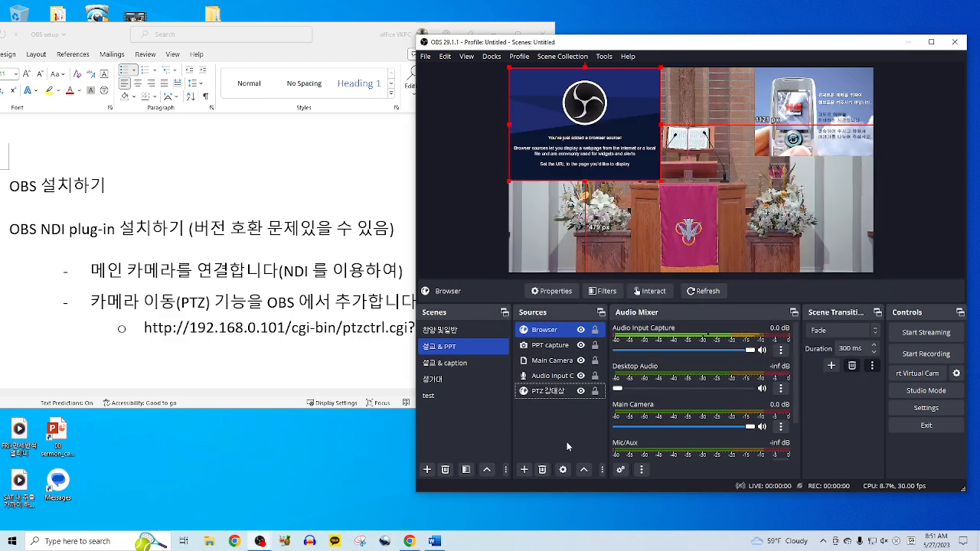
click(563, 436)
click(571, 120)
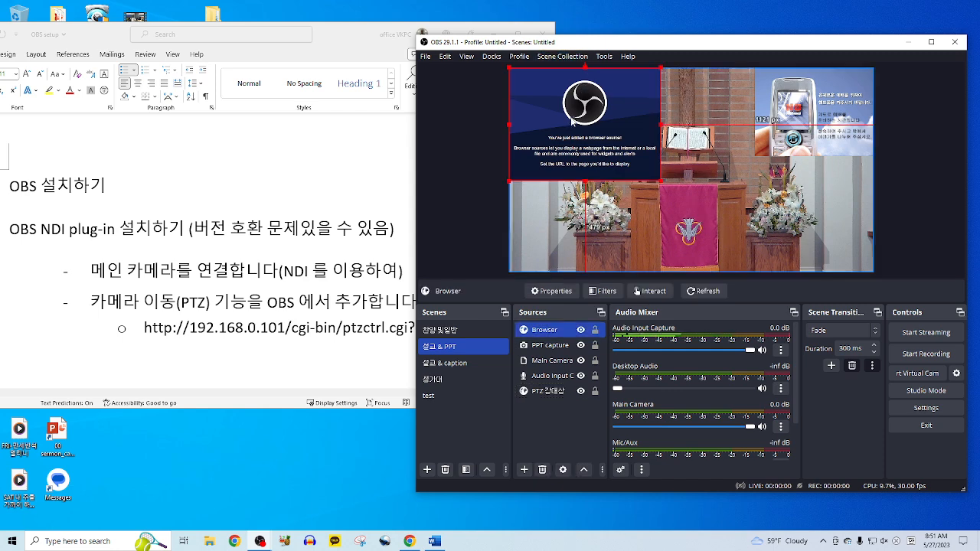
key(Delete)
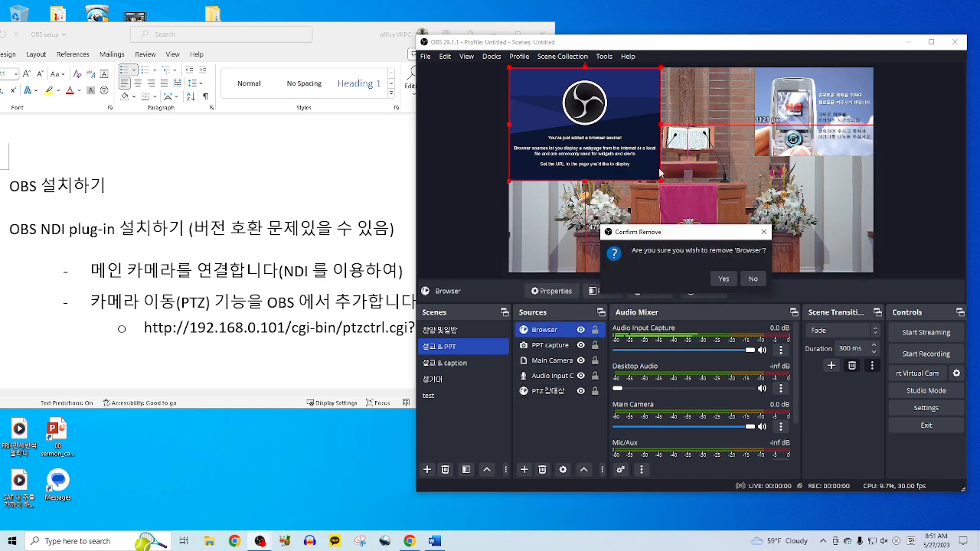
click(724, 278)
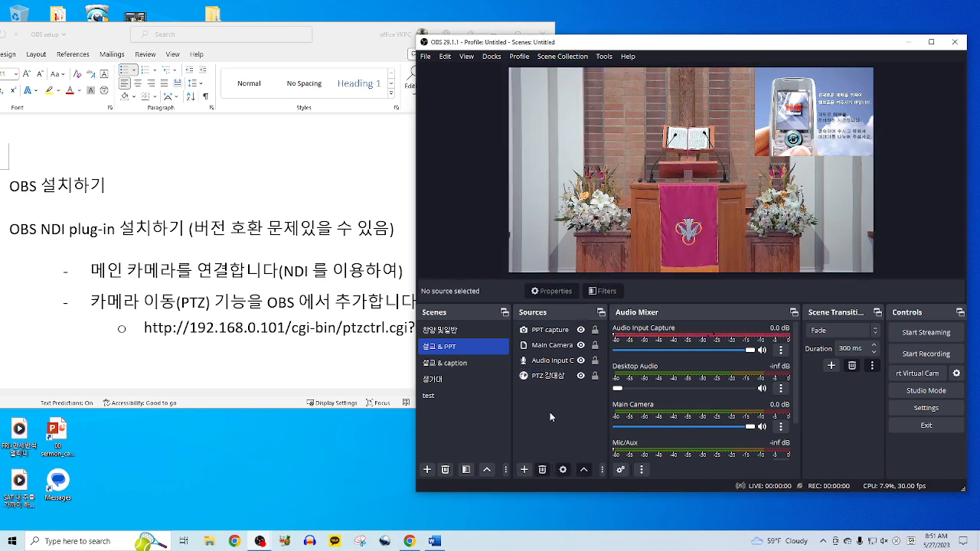
double_click(543, 380)
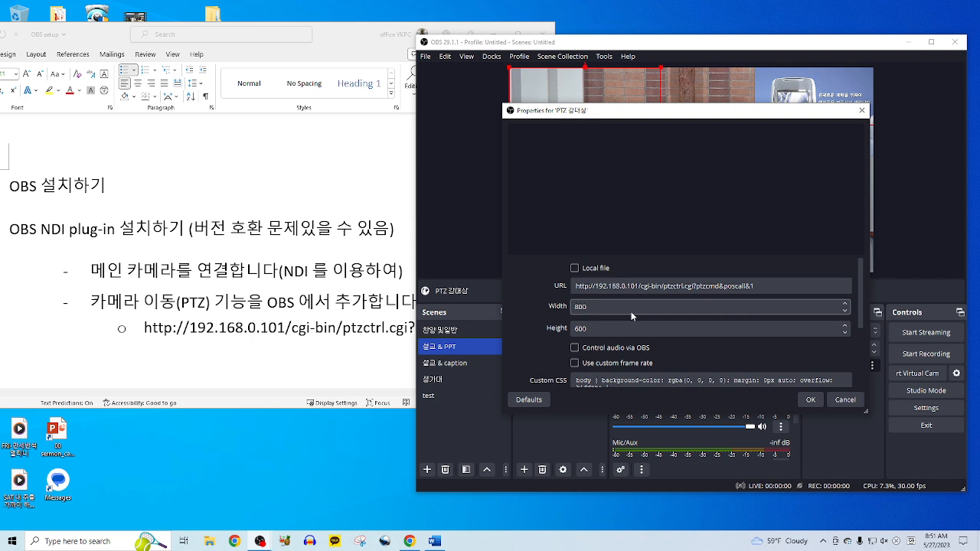
click(616, 289)
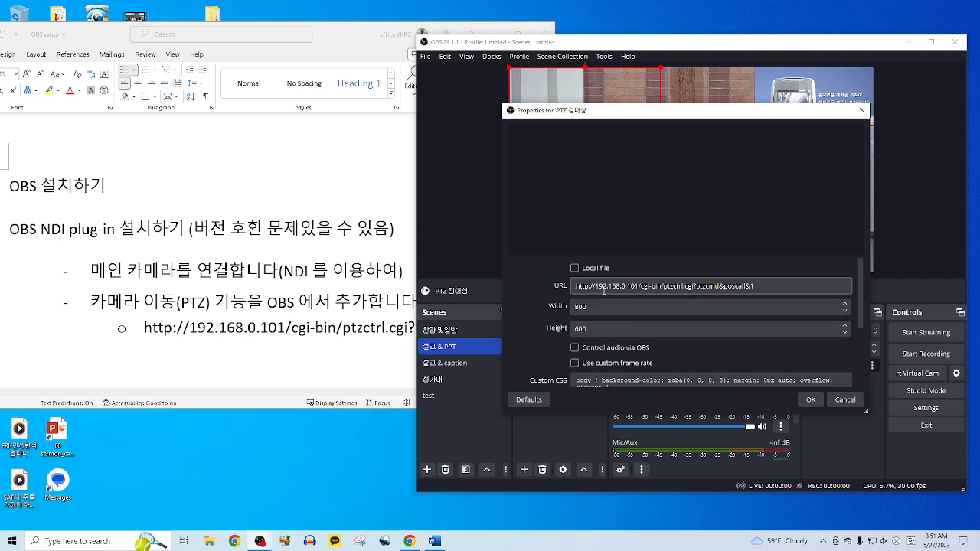
drag(597, 288, 639, 286)
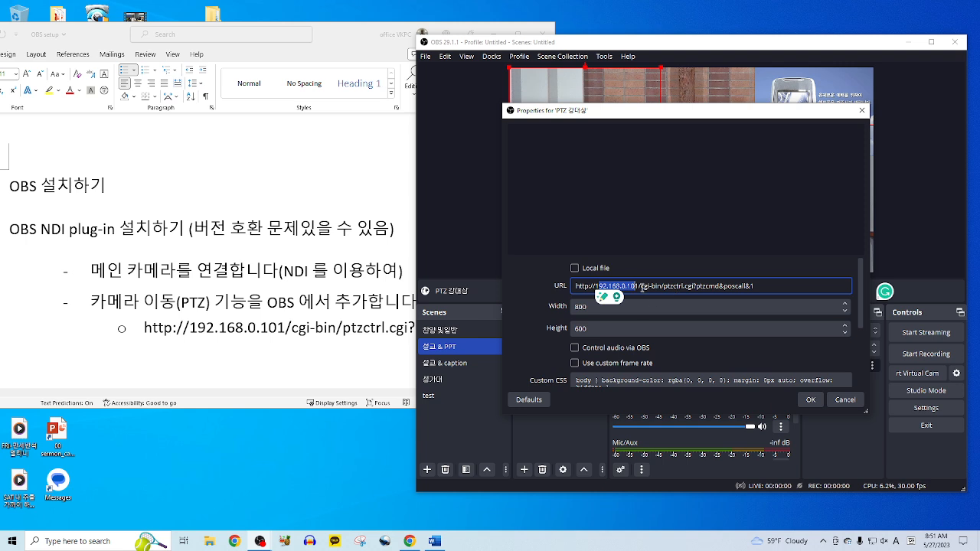
drag(638, 288, 703, 288)
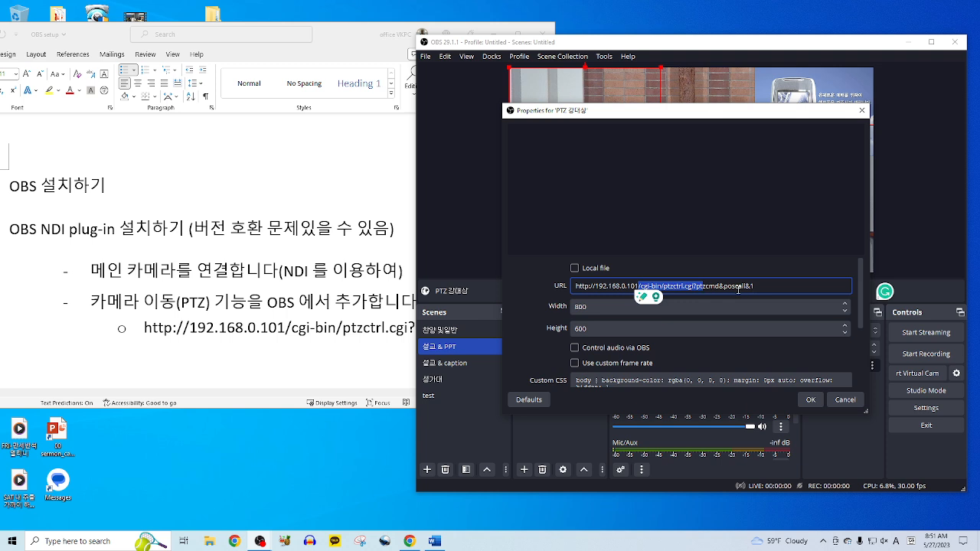
drag(723, 287, 733, 287)
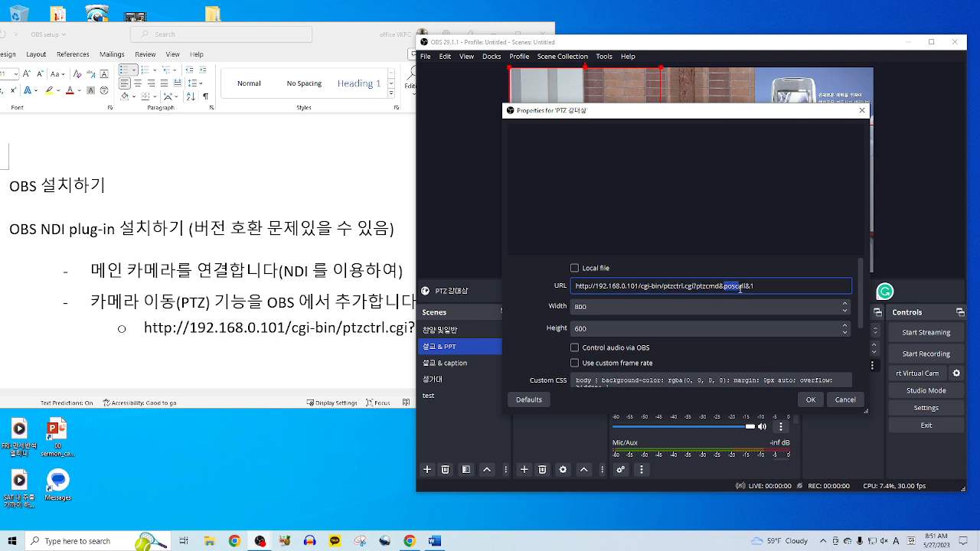
click(768, 287)
scroll(789, 322, down, 5)
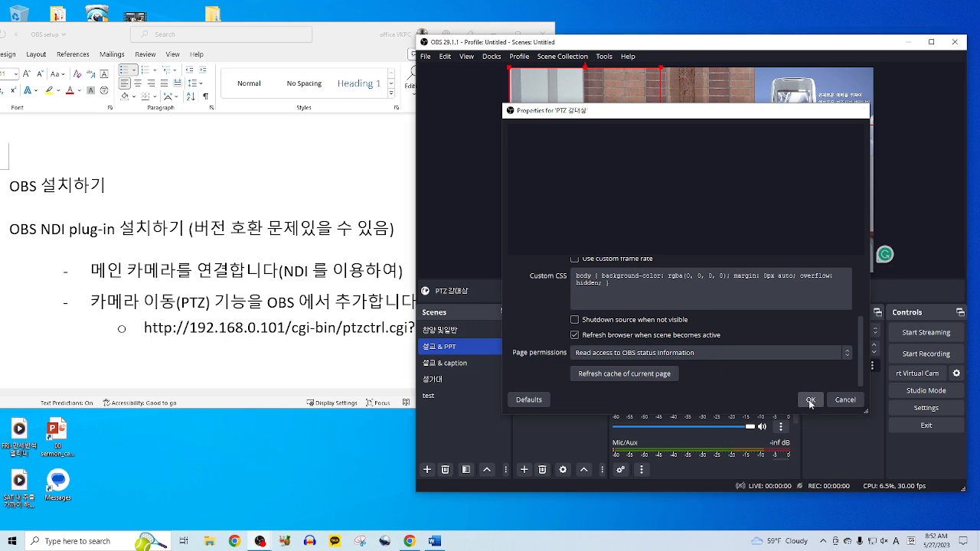
click(844, 400)
click(564, 422)
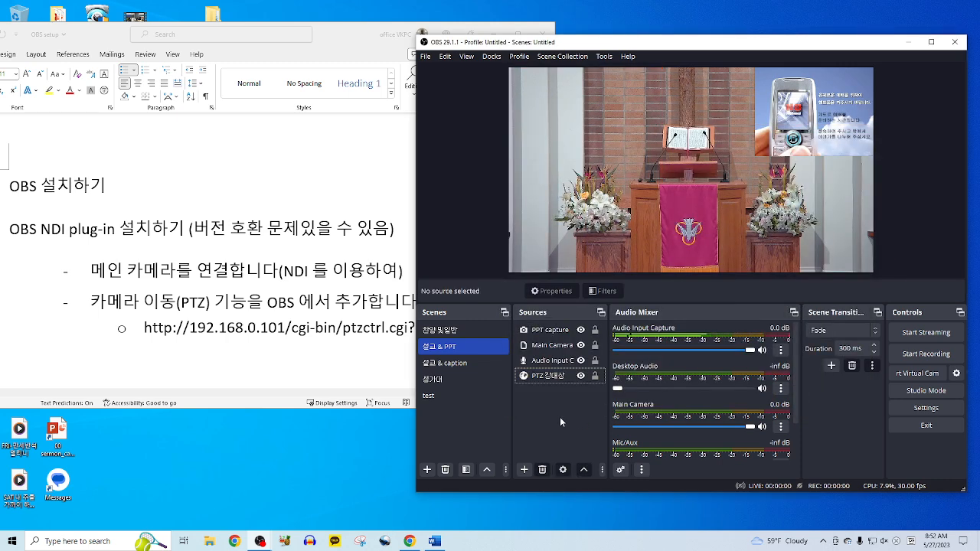
click(564, 377)
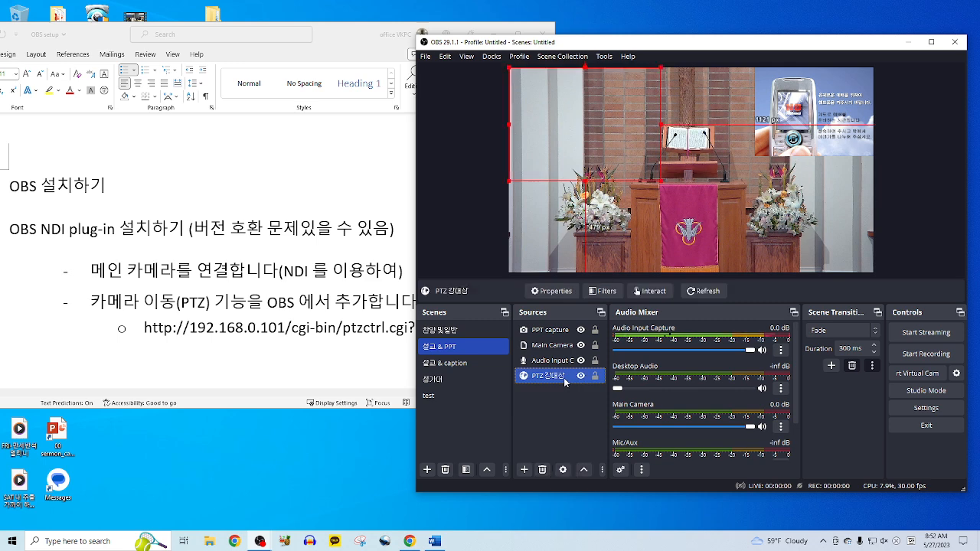
- In the 생가대 scene, drag PTZ 생가대 below Audio Input Capture in Sources
click(456, 380)
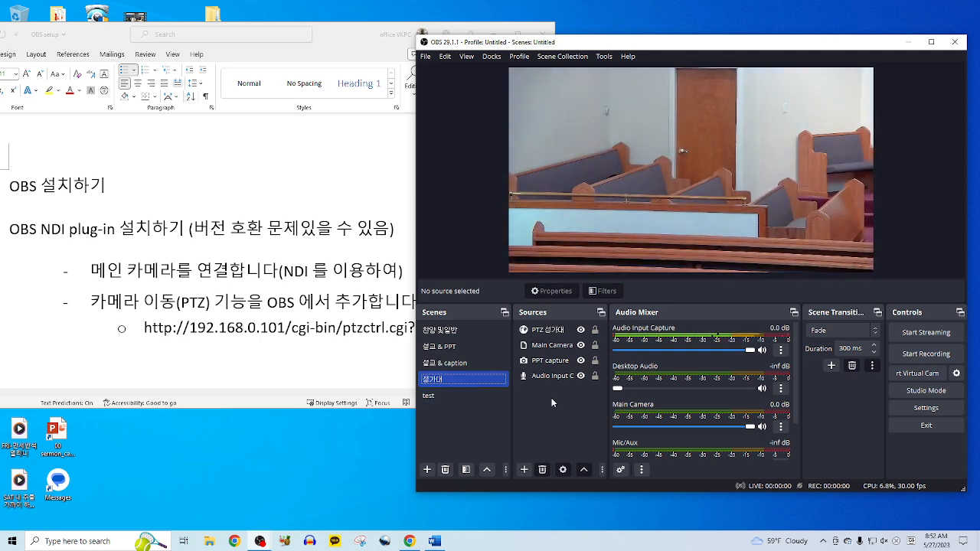
click(549, 330)
drag(549, 331, 546, 383)
- Check the PTZ 생가대 source's preset URL in its properties, then cancel without changes
double_click(552, 375)
click(743, 292)
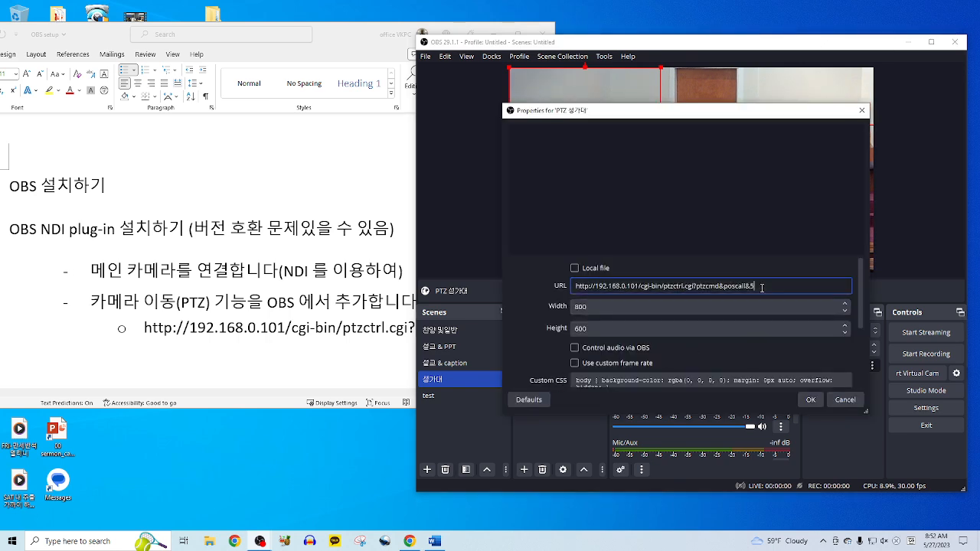
click(844, 400)
click(560, 435)
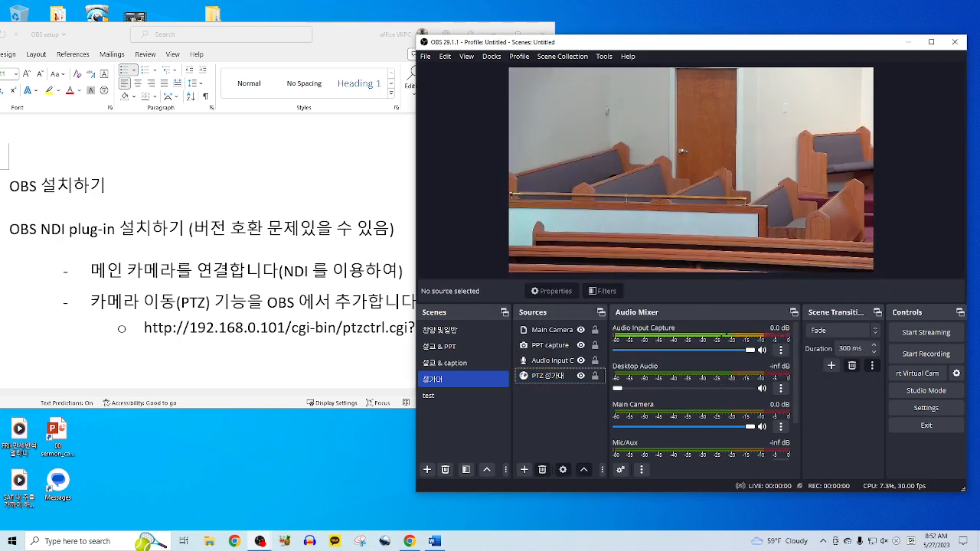
click(299, 485)
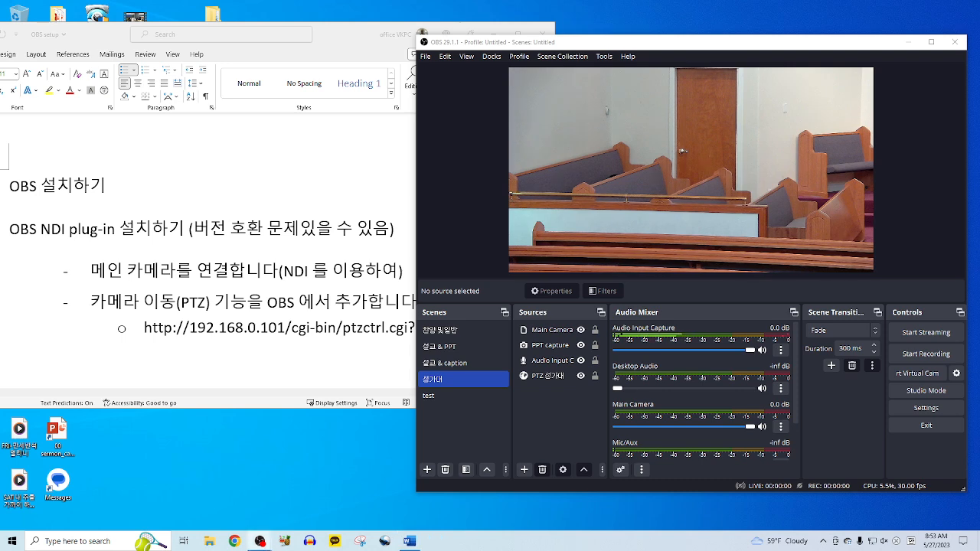
- Launch Google Chrome from the taskbar and maximize its window to full screen
click(237, 542)
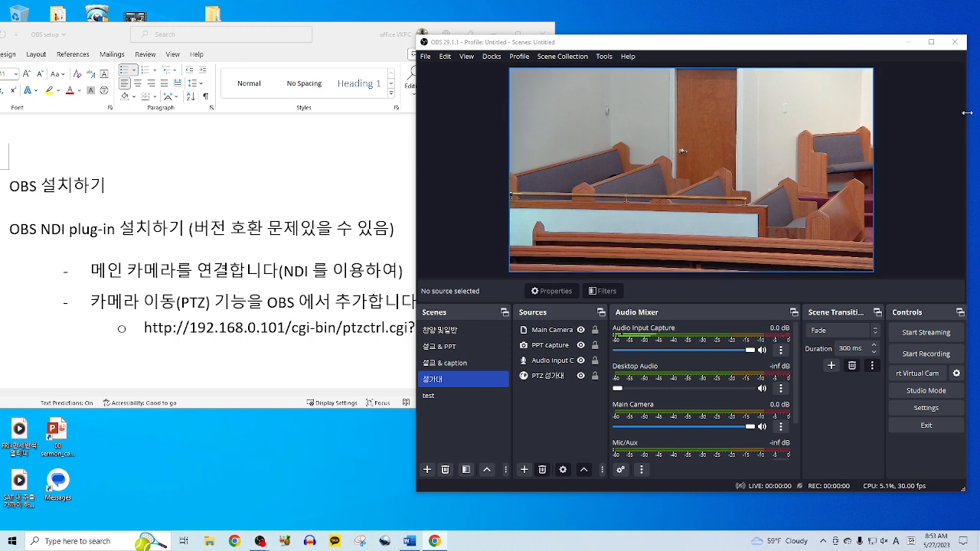
drag(542, 72, 311, 143)
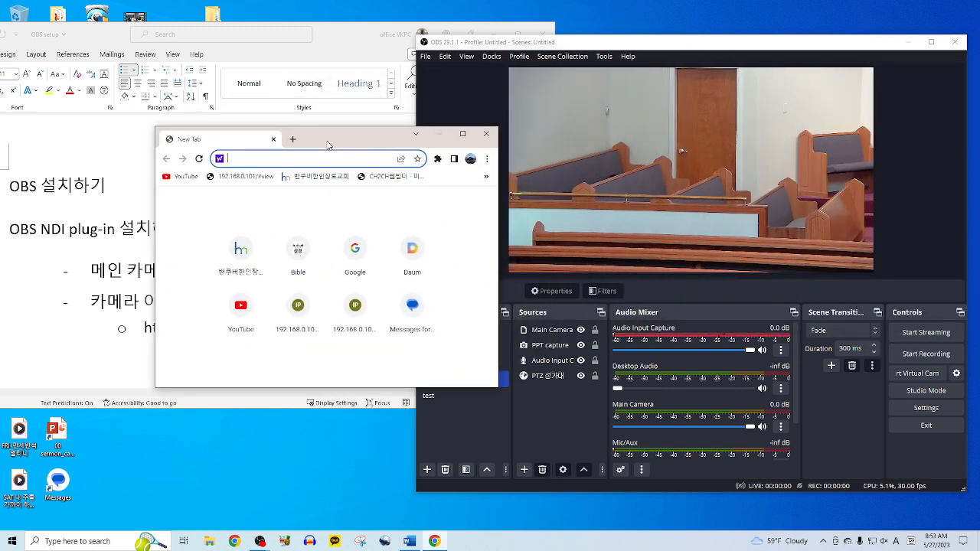
click(463, 135)
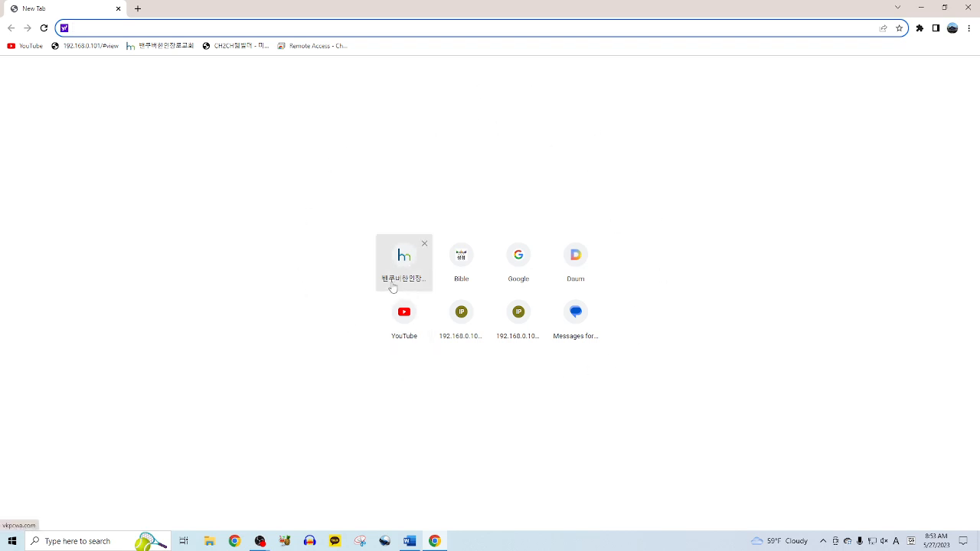
- Open the 192.168.0.101 camera page and sign in with the admin username and password
click(78, 47)
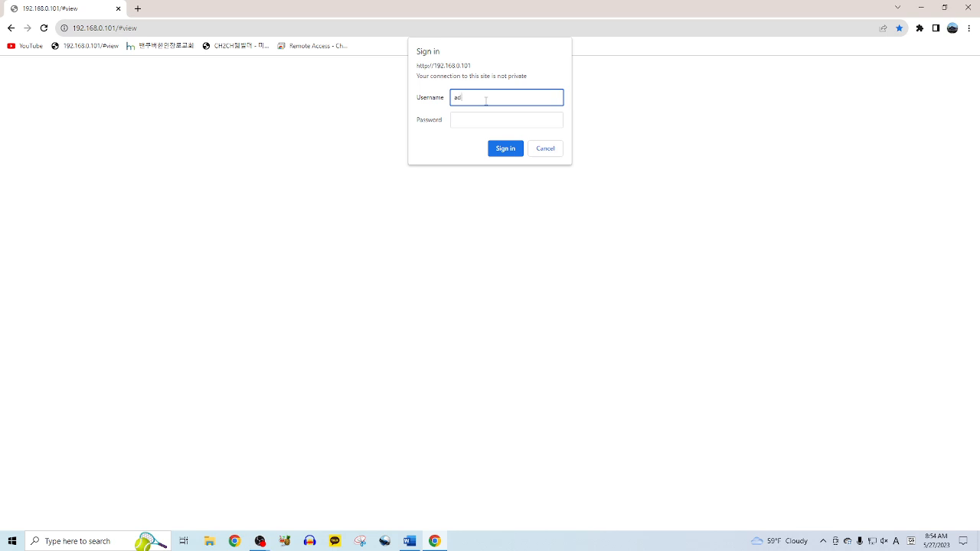
text(n)
key(Tab)
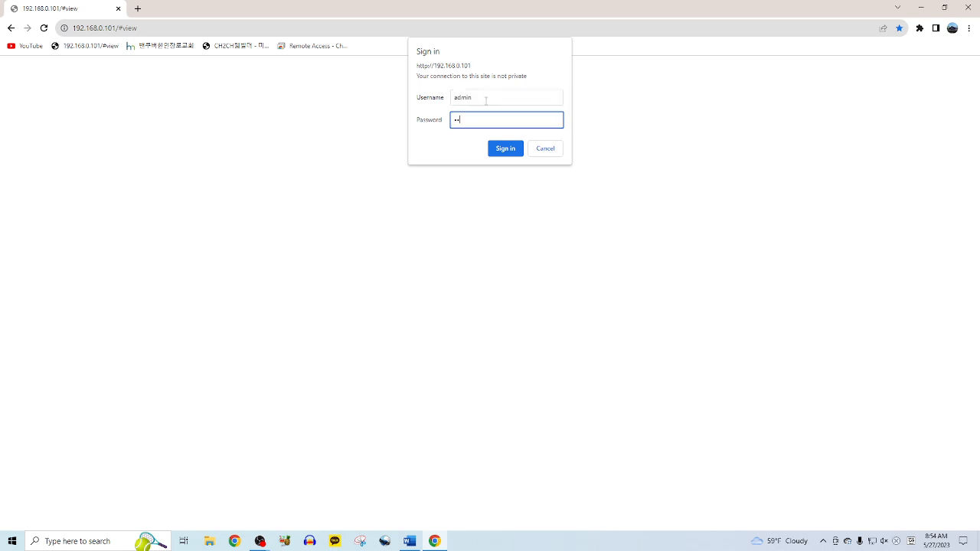
click(516, 151)
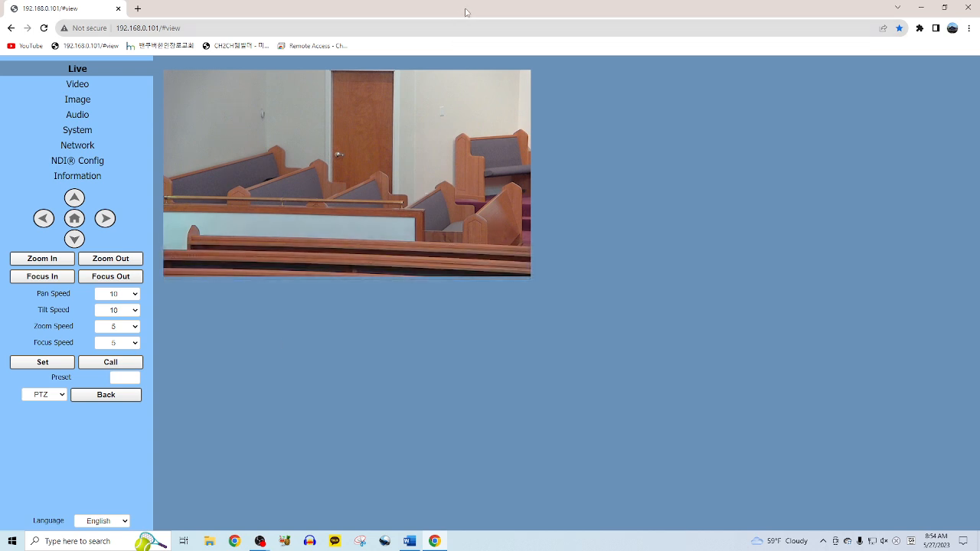
- Resize Chrome into a top-left window beside OBS, then select the PTZ 성가대 source
click(943, 9)
drag(353, 136, 204, 36)
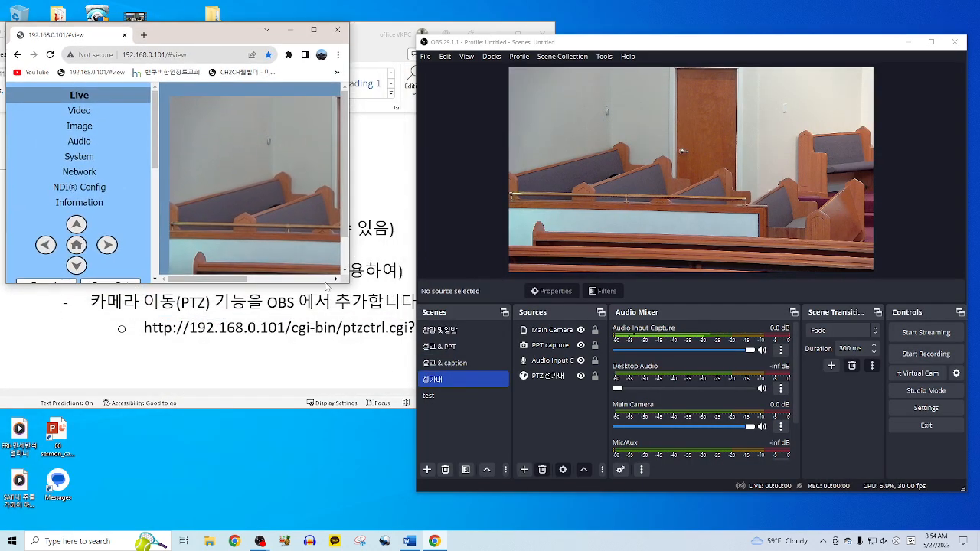
drag(328, 283, 313, 498)
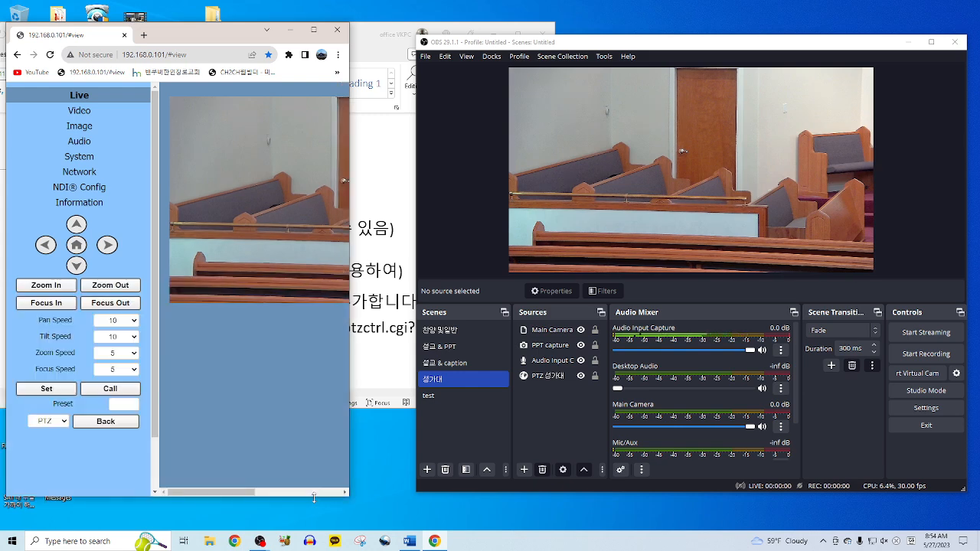
drag(349, 230, 418, 235)
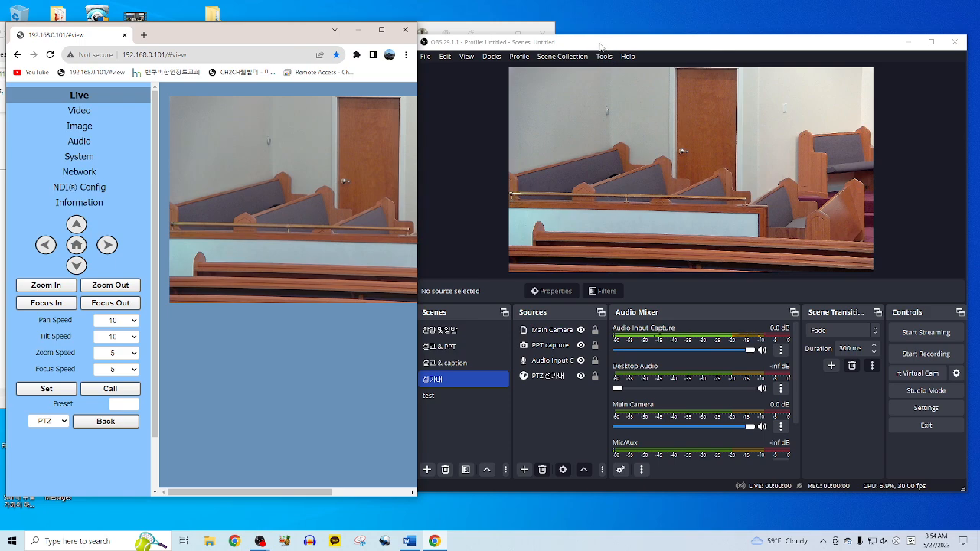
drag(601, 46, 618, 35)
click(636, 149)
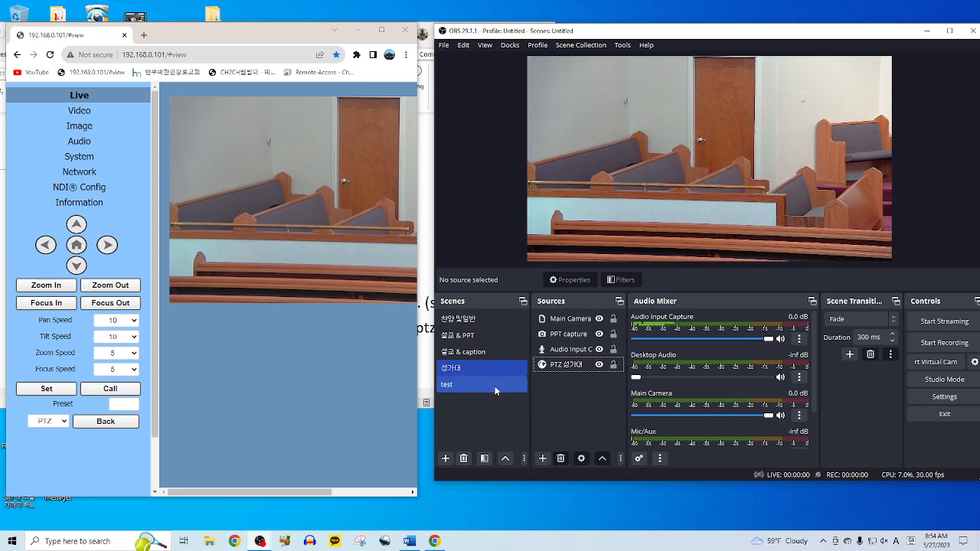
- Switch OBS to the 설교 & caption scene and check its PTZ 강대상 source
click(484, 355)
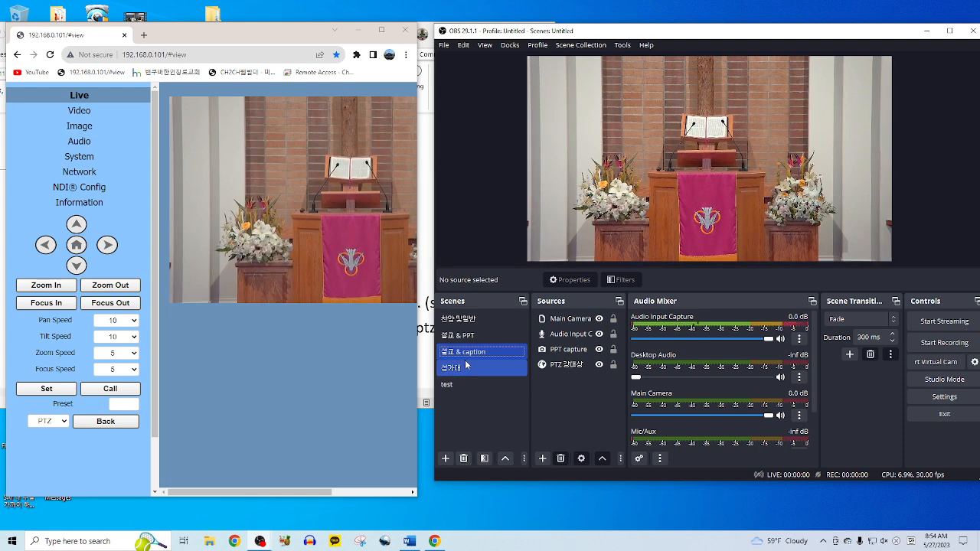
click(563, 366)
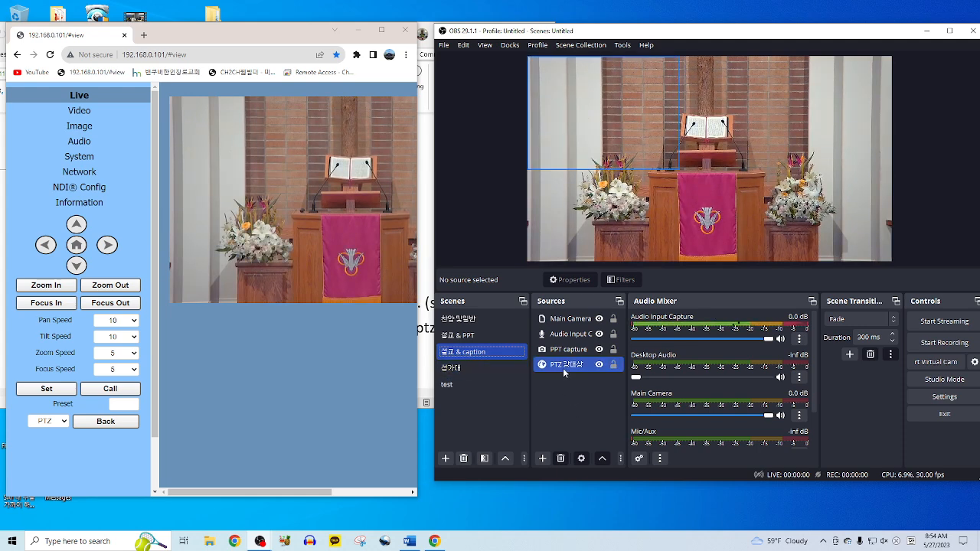
click(567, 386)
- Recall camera preset 5 and zoom out three steps to widen the pews shot
mouse_move(282, 248)
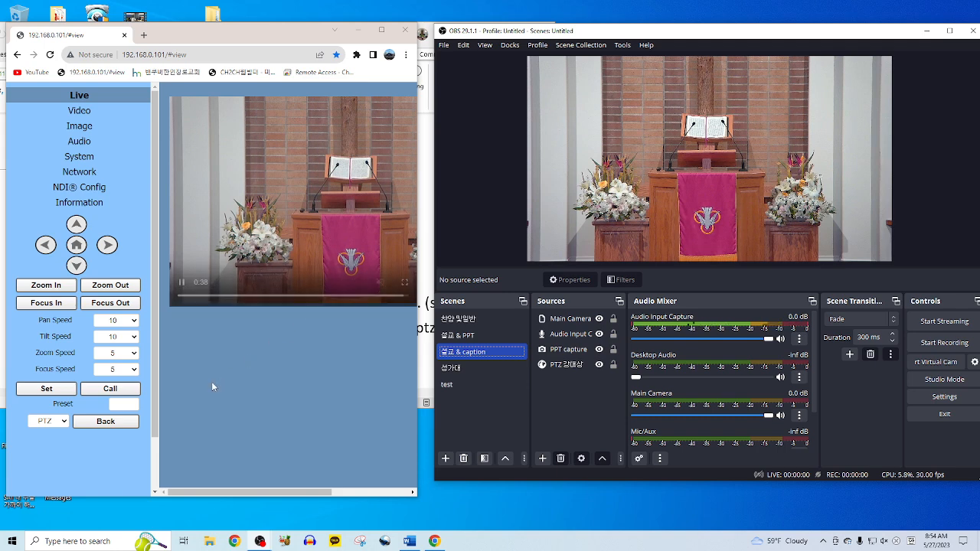
click(124, 405)
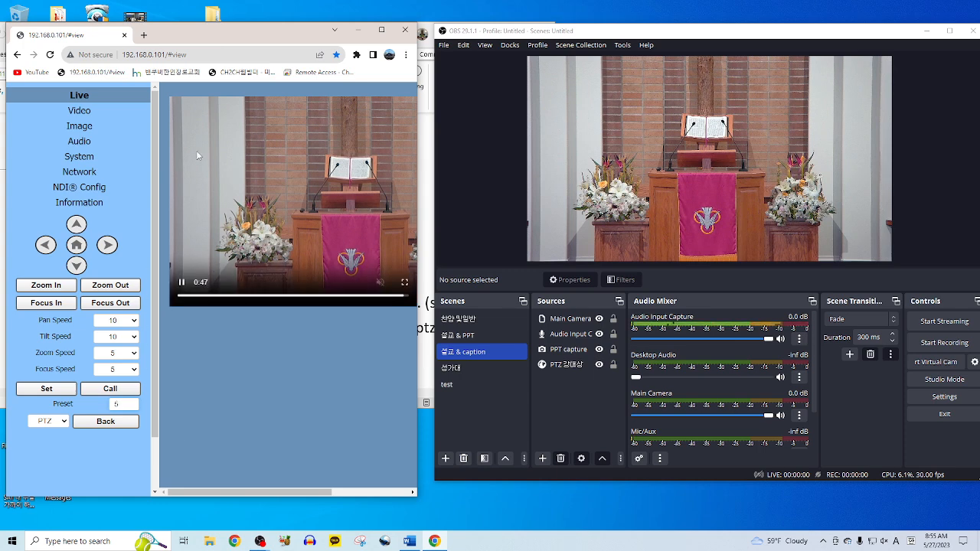
click(110, 390)
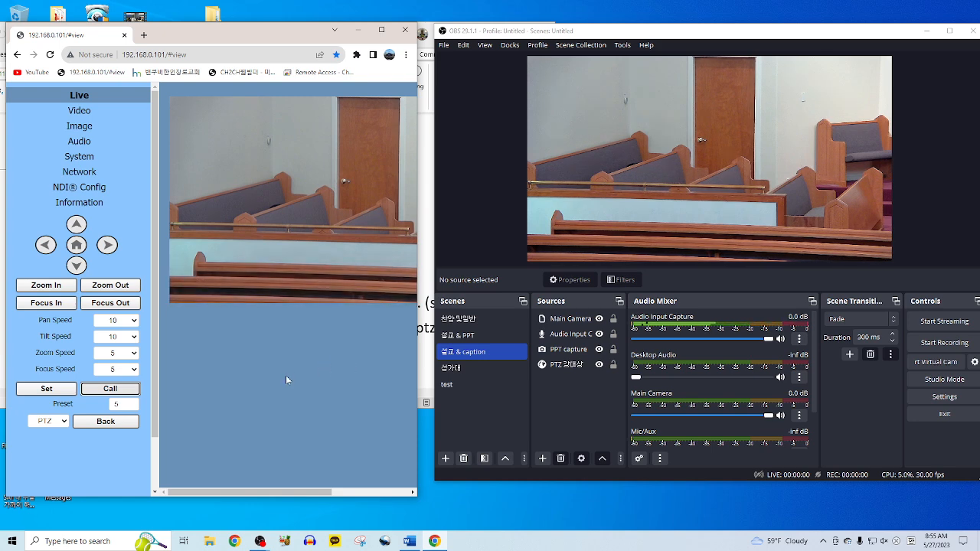
click(108, 289)
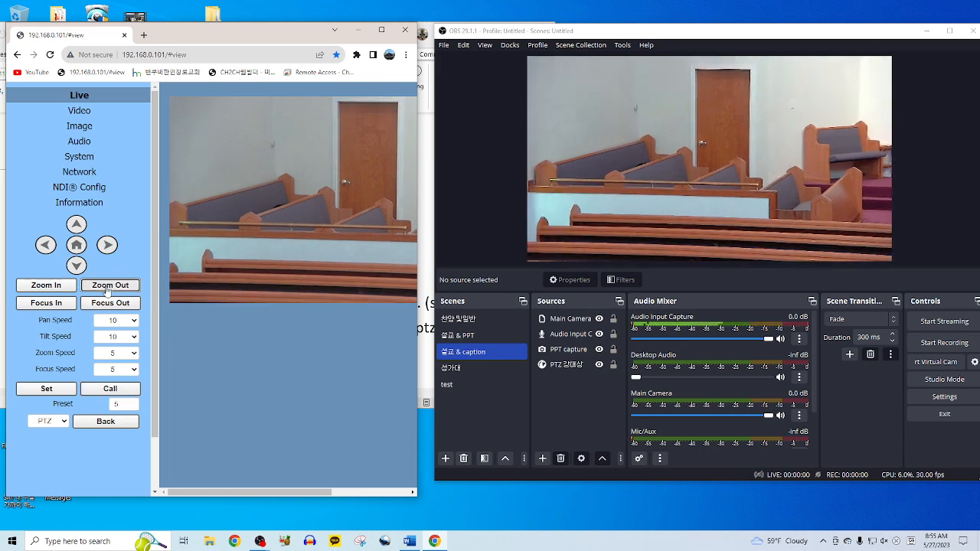
click(107, 289)
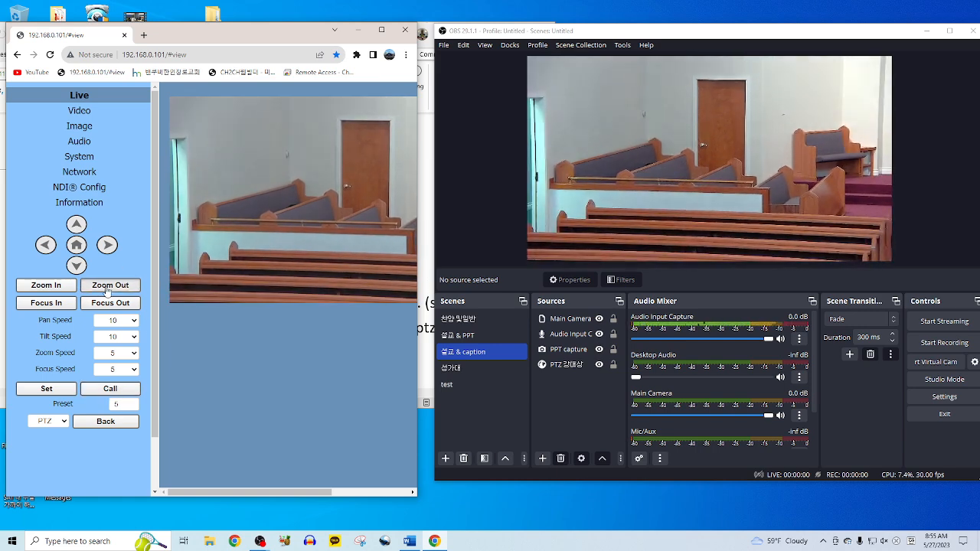
click(107, 289)
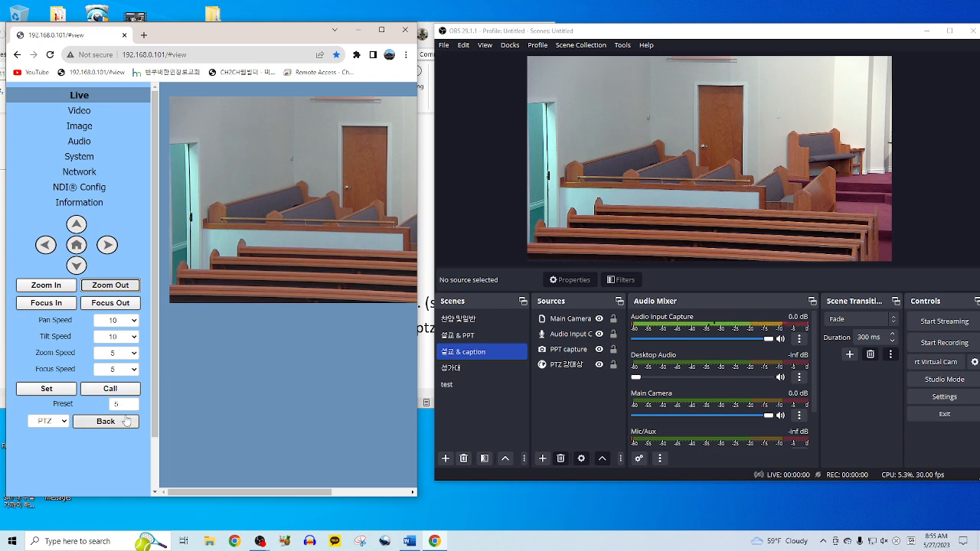
- Save the widened view as preset 5 and switch OBS to the 설교 & PPT scene
click(130, 406)
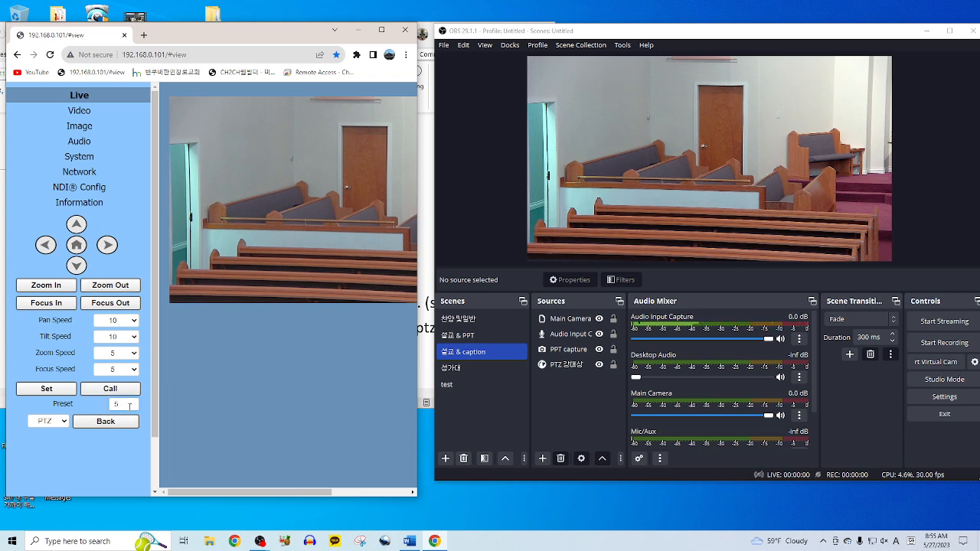
click(61, 393)
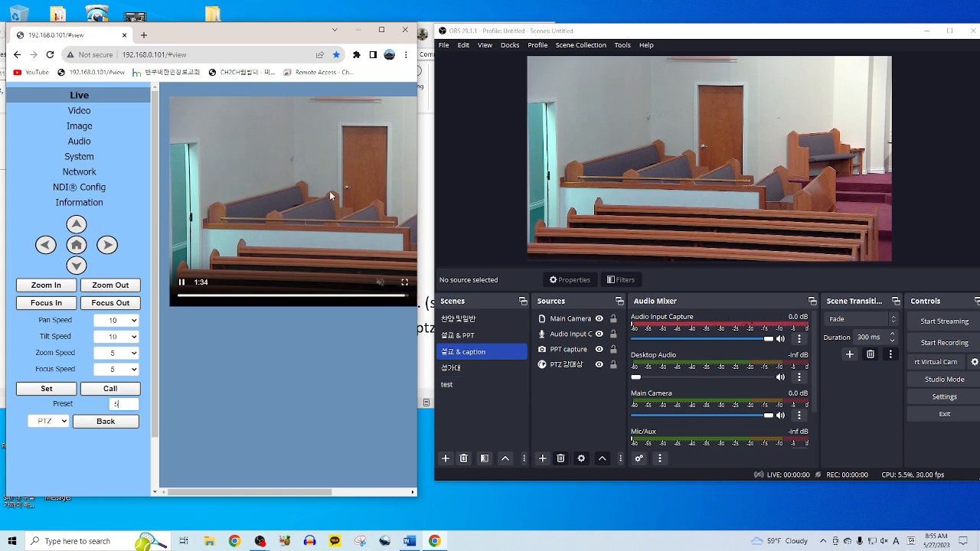
click(47, 389)
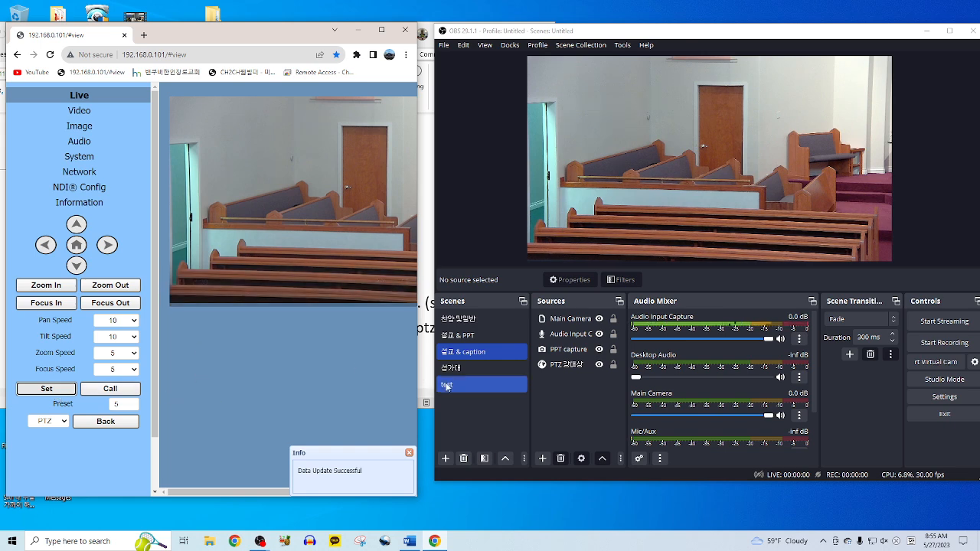
click(473, 339)
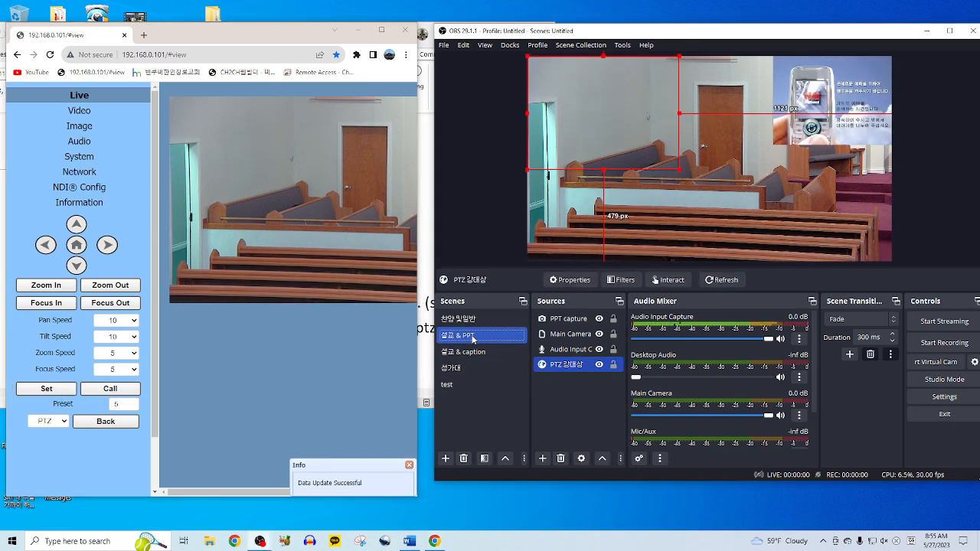
- Check the 찬양 및 일반 and 설교 & PPT scenes and the Main Camera source, ending on 성가대
key(Up)
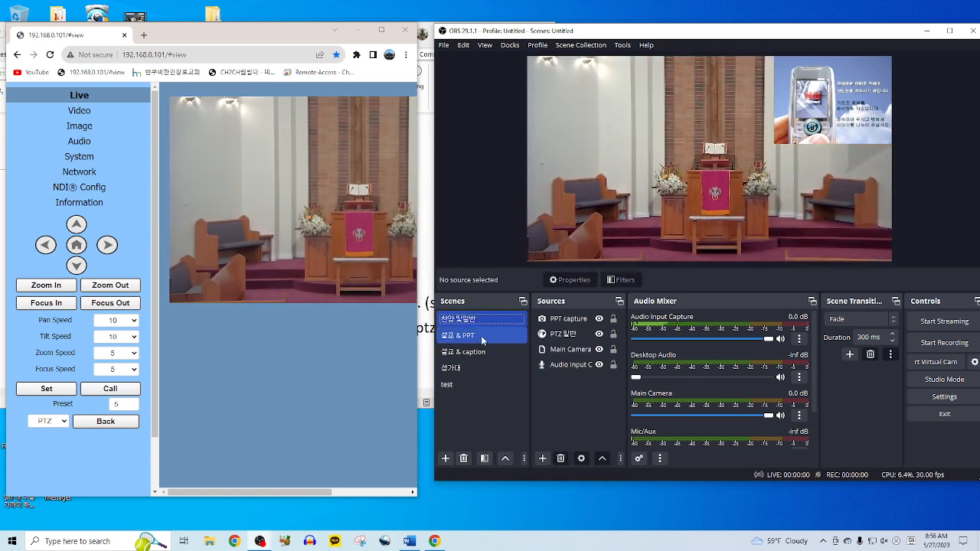
click(480, 336)
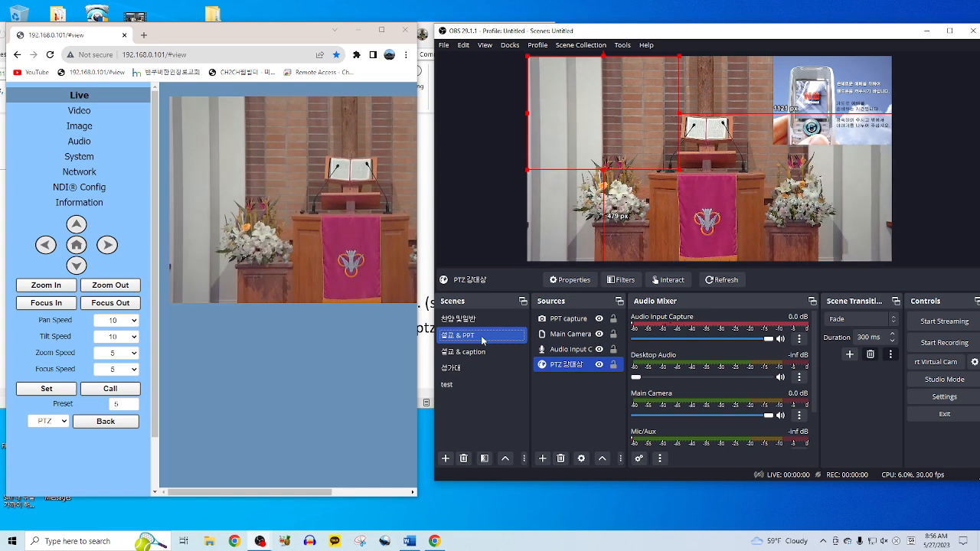
click(578, 172)
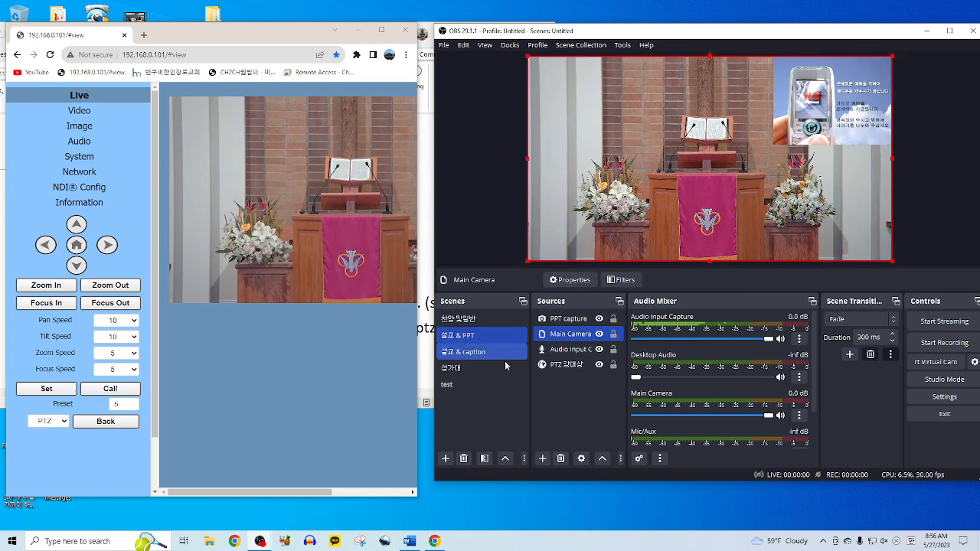
click(481, 371)
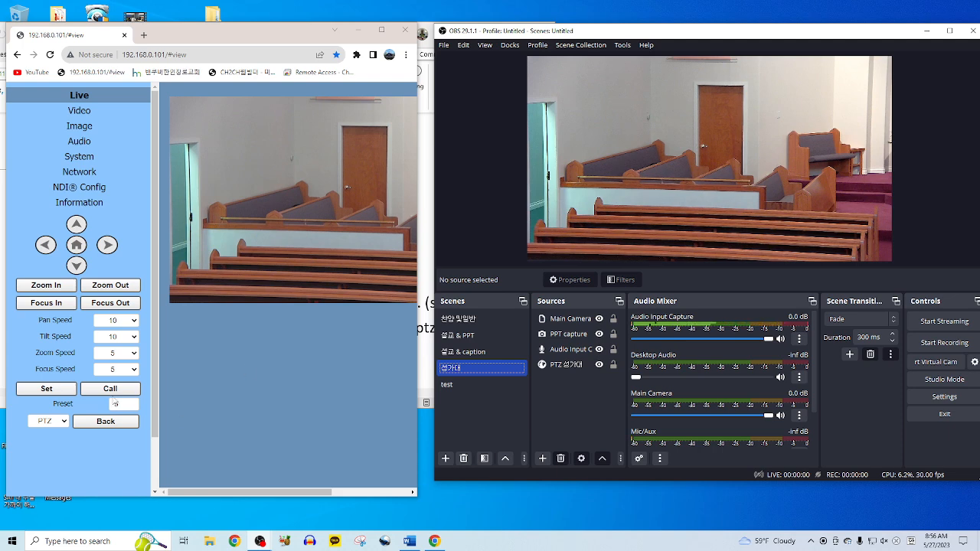
- Zoom the camera in five steps, back out one, and tilt it up toward the side pews
click(63, 292)
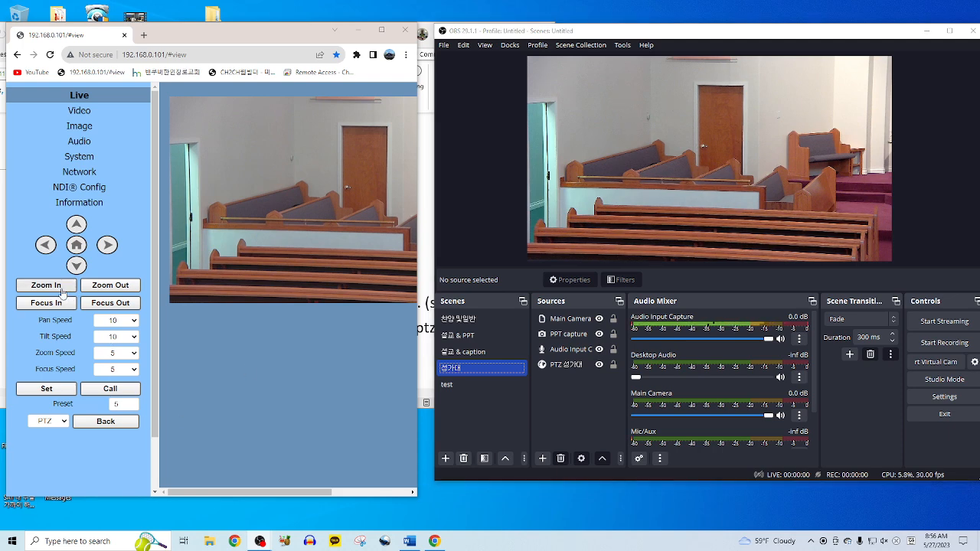
click(62, 293)
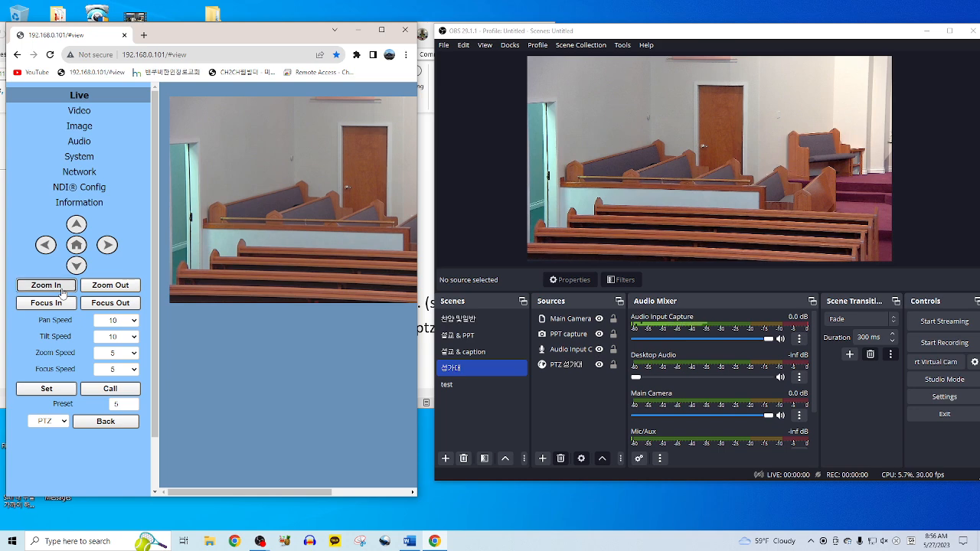
click(62, 292)
click(63, 292)
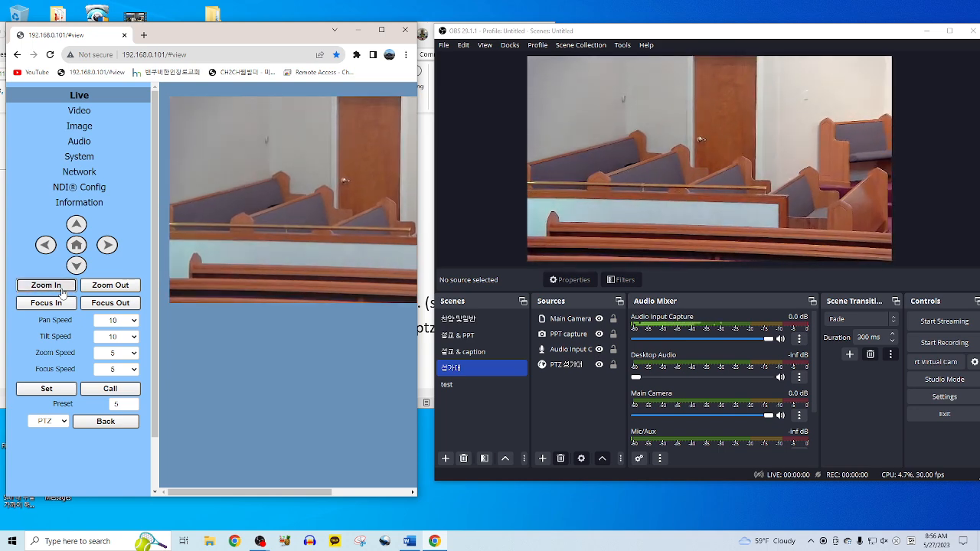
click(63, 292)
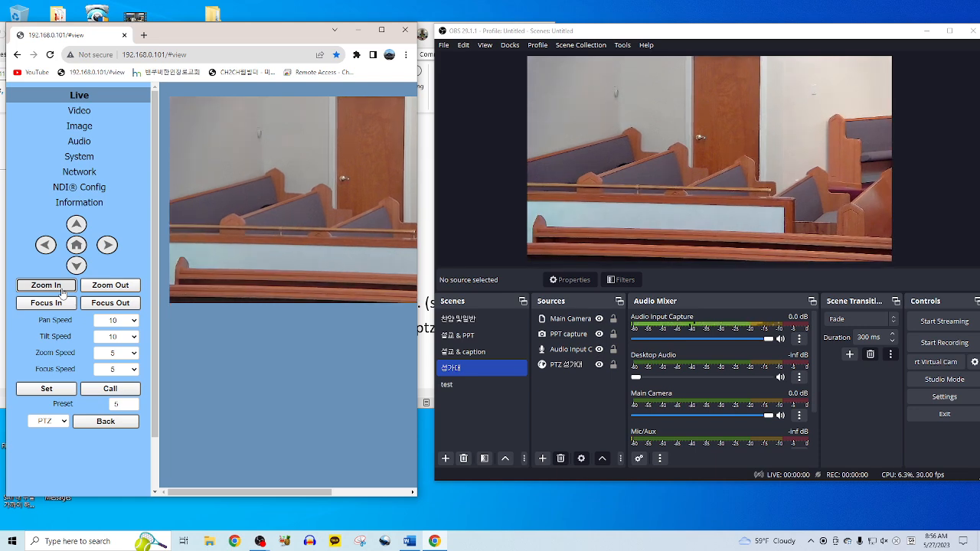
click(92, 291)
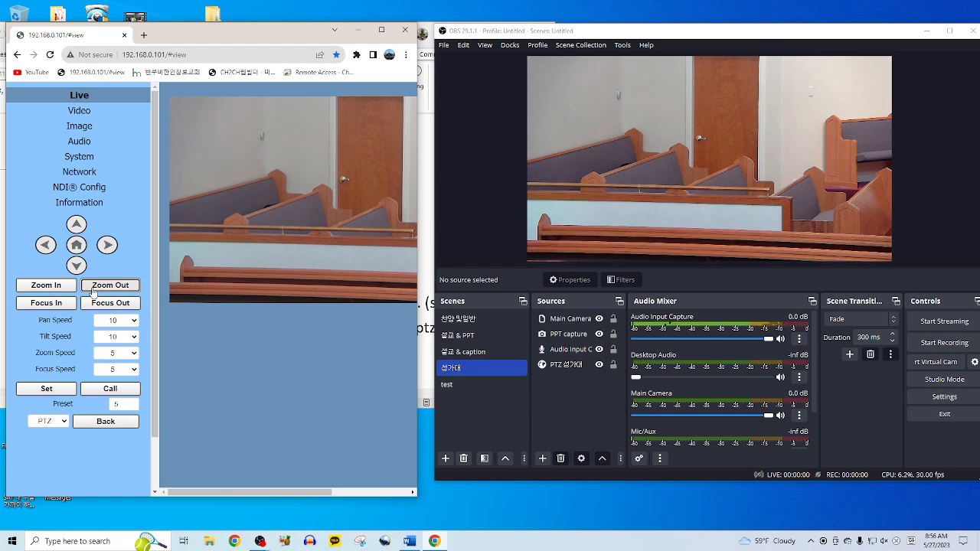
click(76, 224)
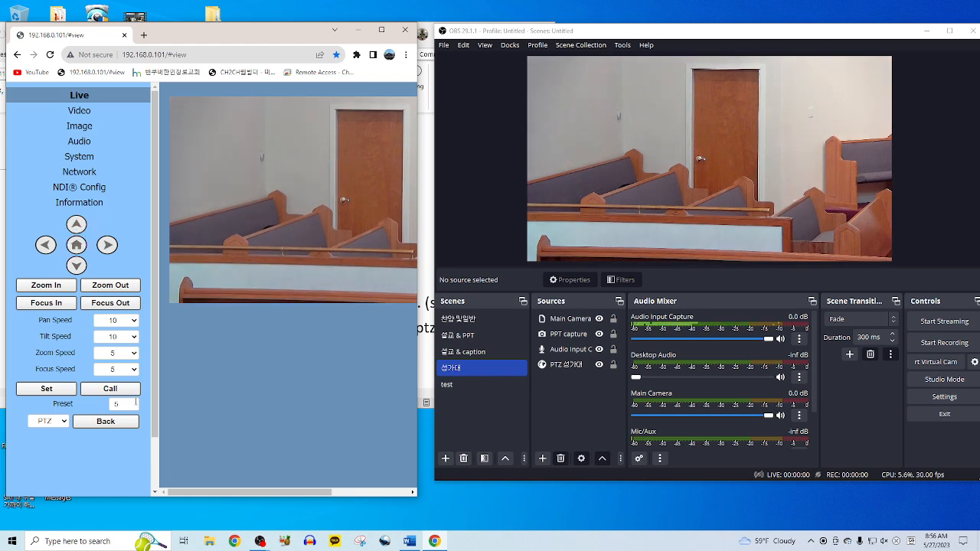
- Save the adjusted view to preset 5 and confirm it in the 성가대 scene
click(60, 390)
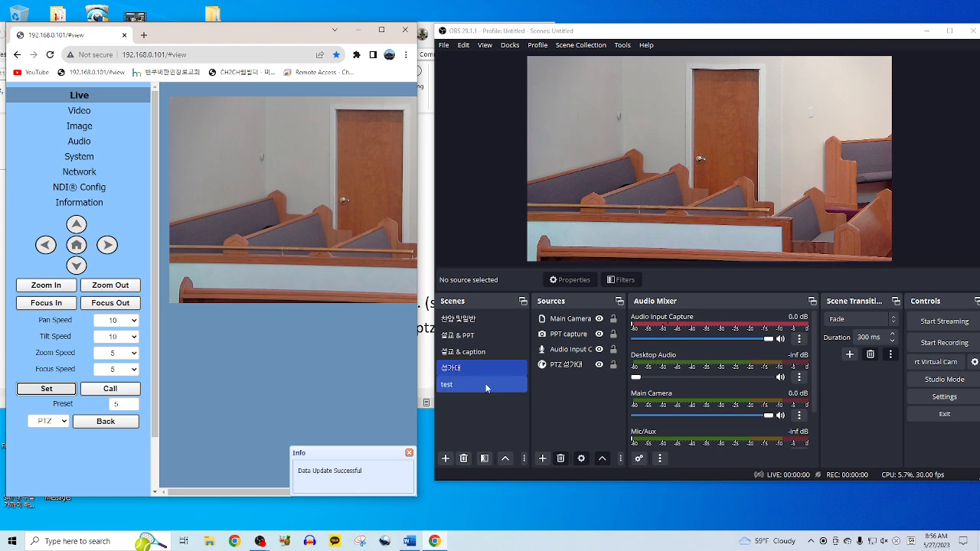
click(490, 353)
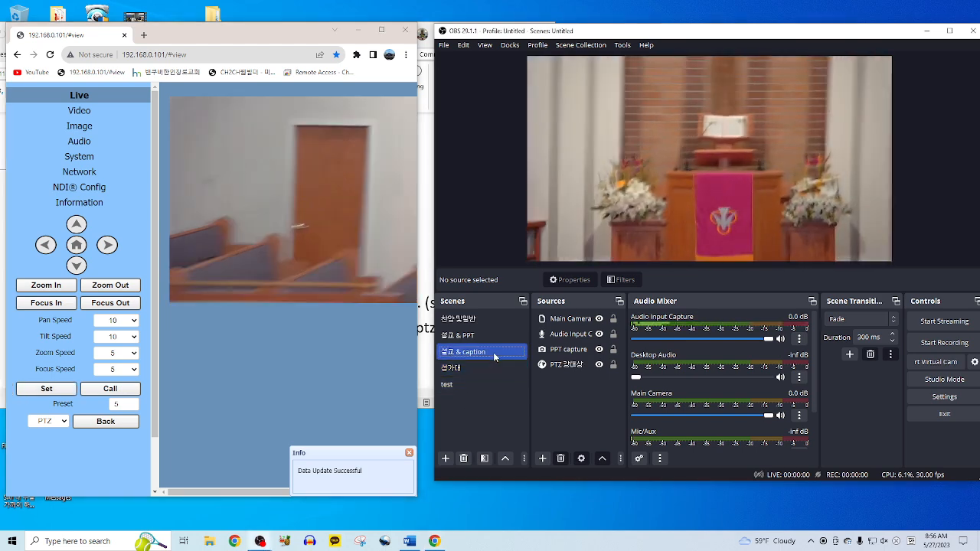
click(471, 368)
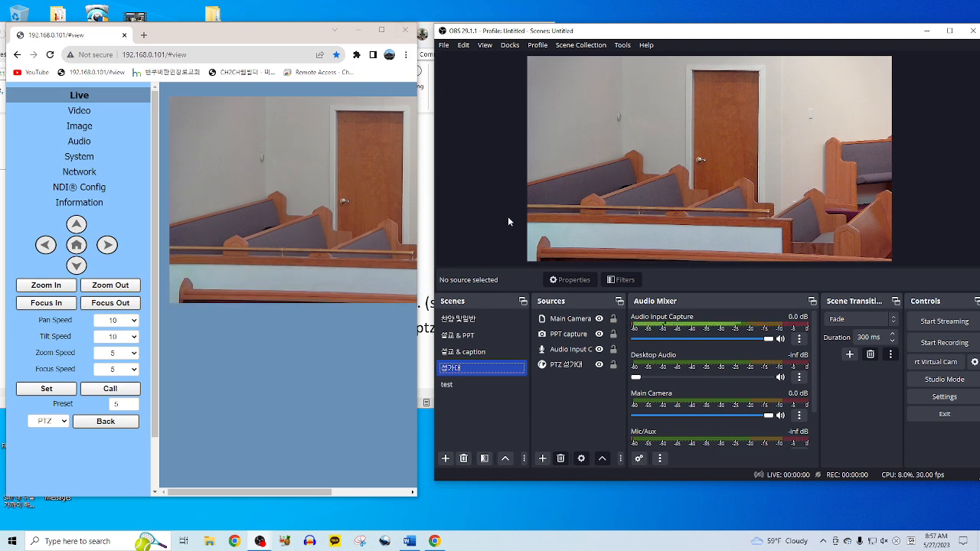
- Close the camera page, scroll the Word notes to 'Youtube 연결하기', and centre the OBS window
click(407, 33)
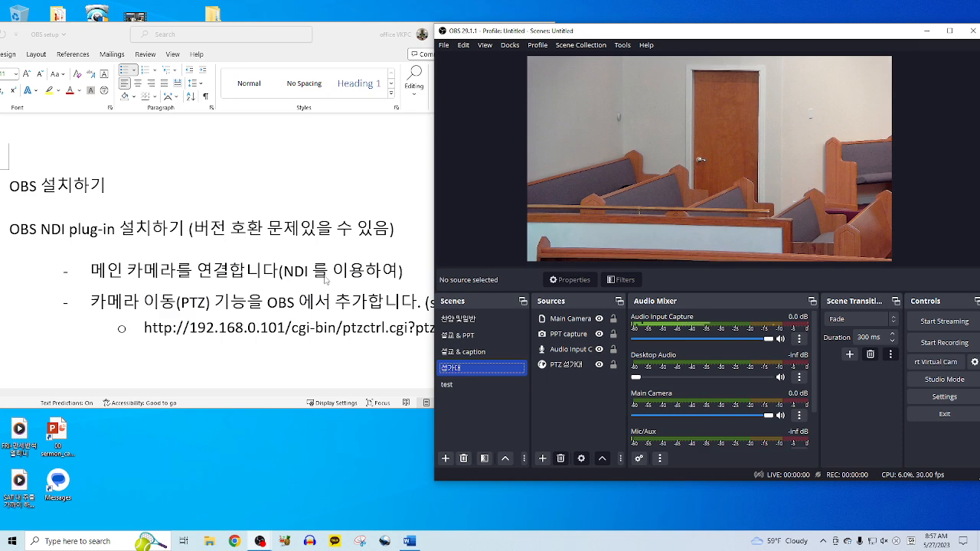
click(268, 343)
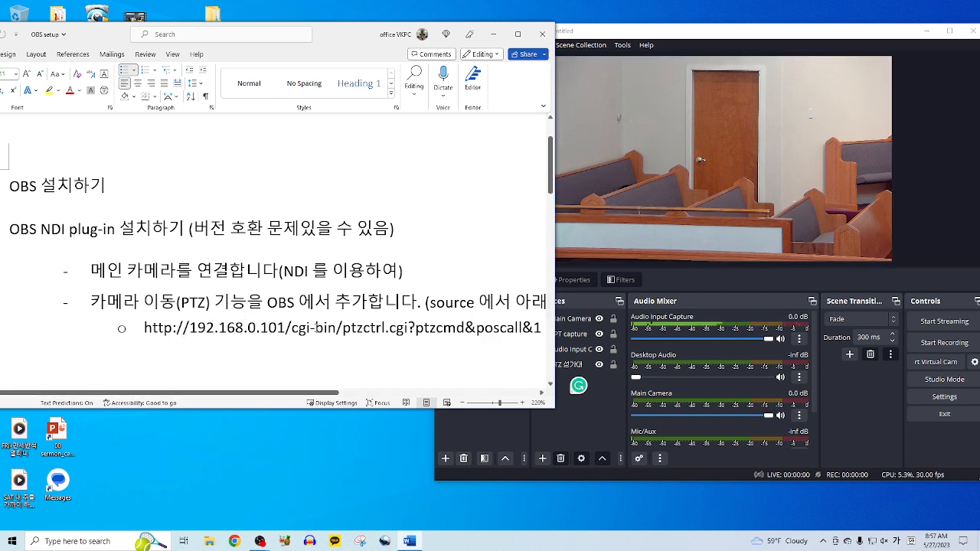
scroll(316, 327, down, 1)
scroll(316, 328, down, 1)
scroll(316, 328, down, 2)
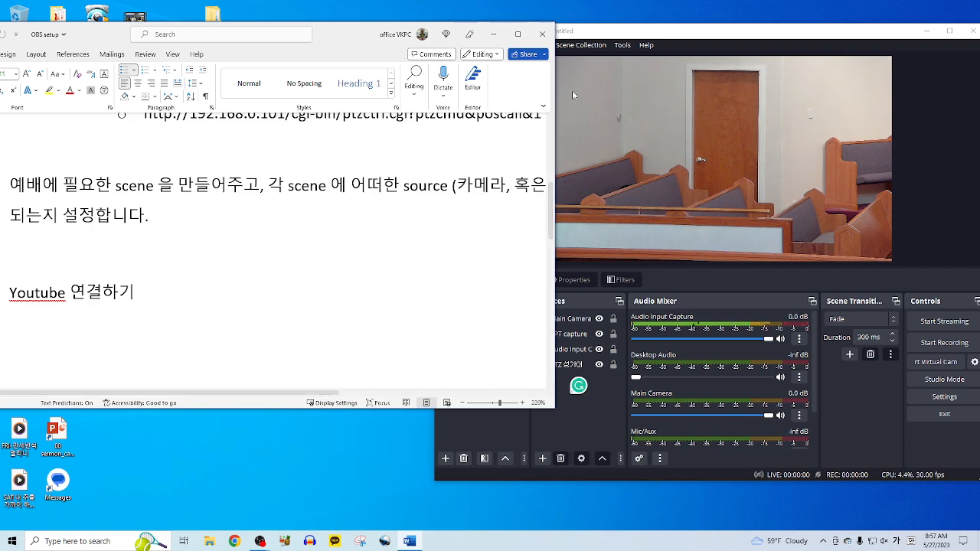
click(600, 38)
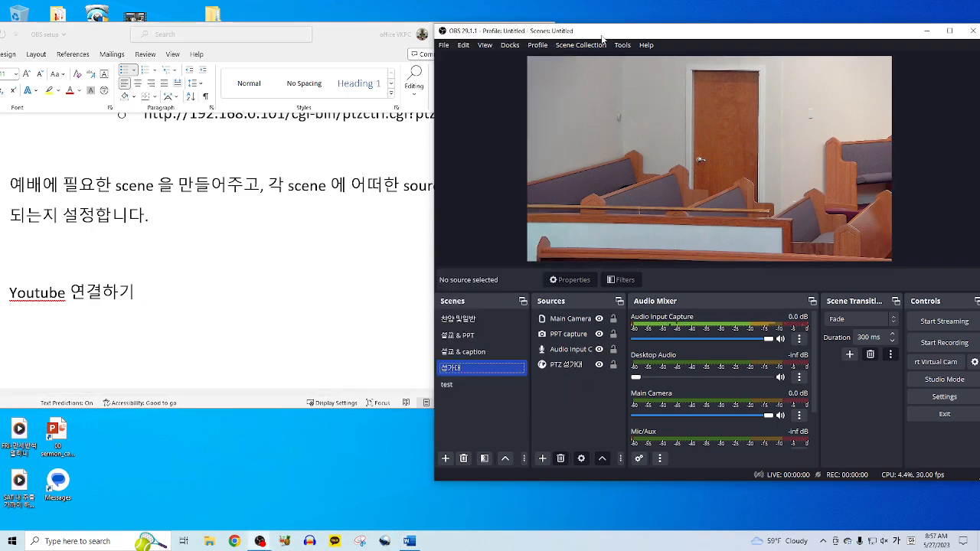
drag(604, 38, 453, 61)
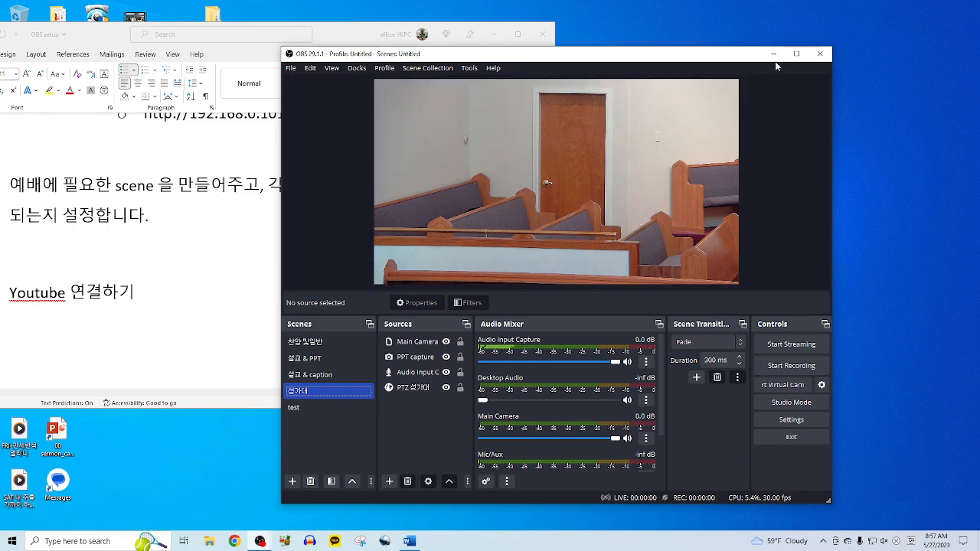
- Review the 설교 & PPT and 찬양 및말씀 scenes and inspect the PTZ 일반 source's properties unchanged
click(795, 55)
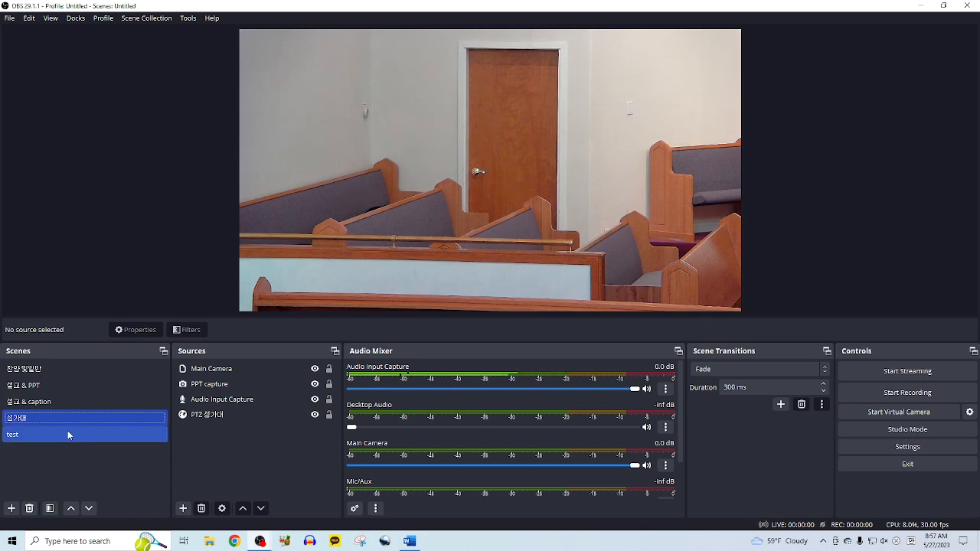
click(942, 7)
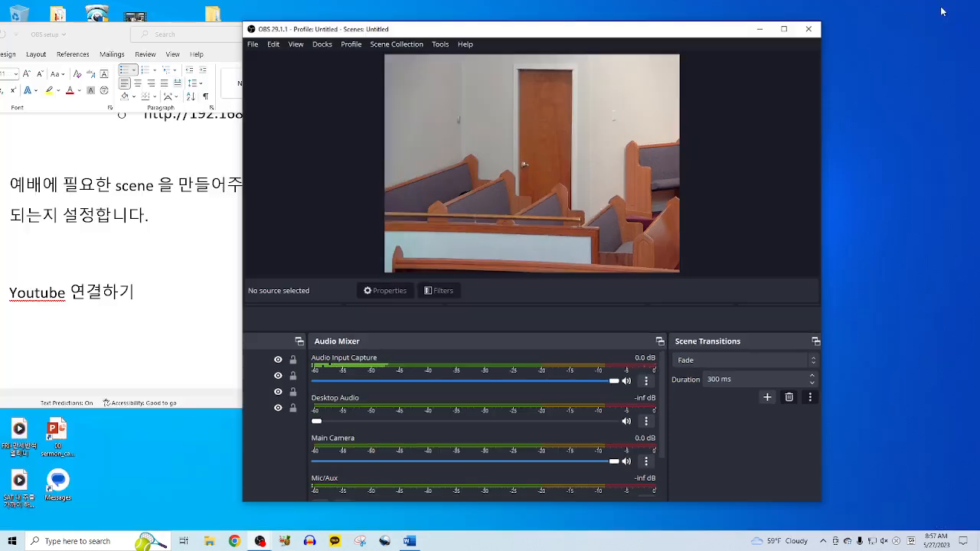
click(330, 361)
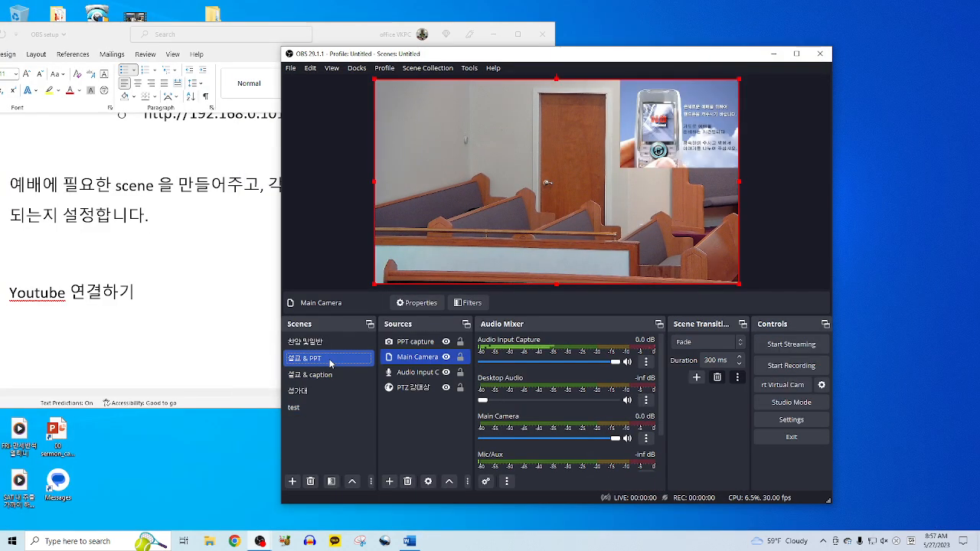
click(330, 346)
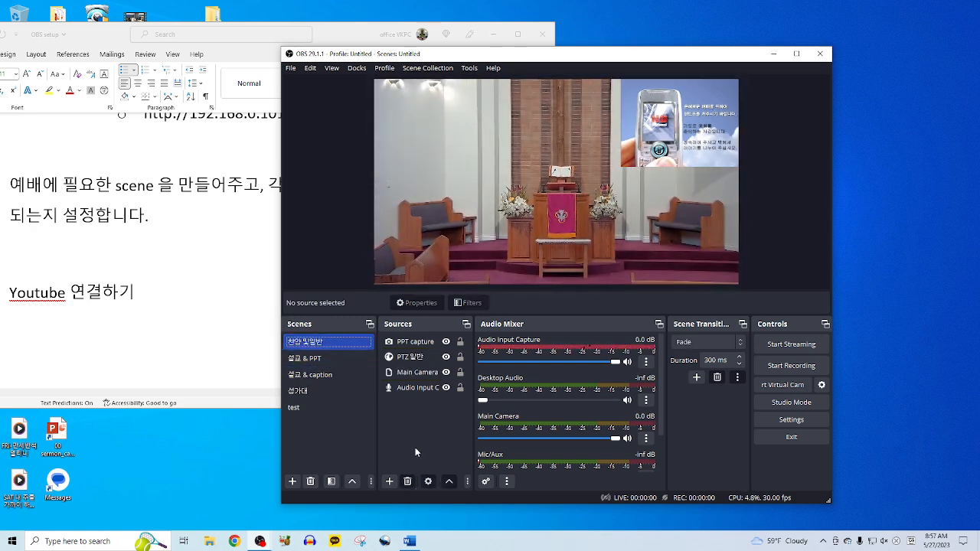
double_click(410, 357)
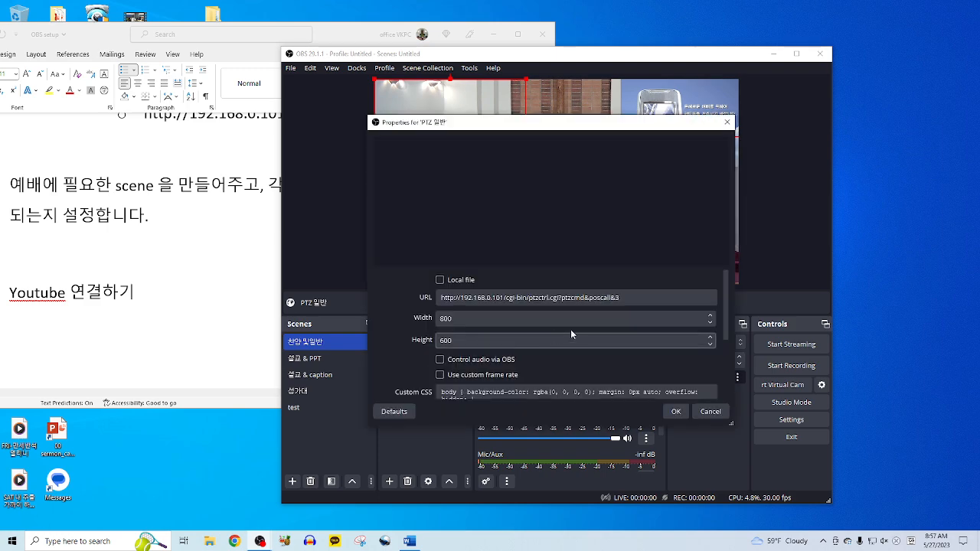
click(710, 411)
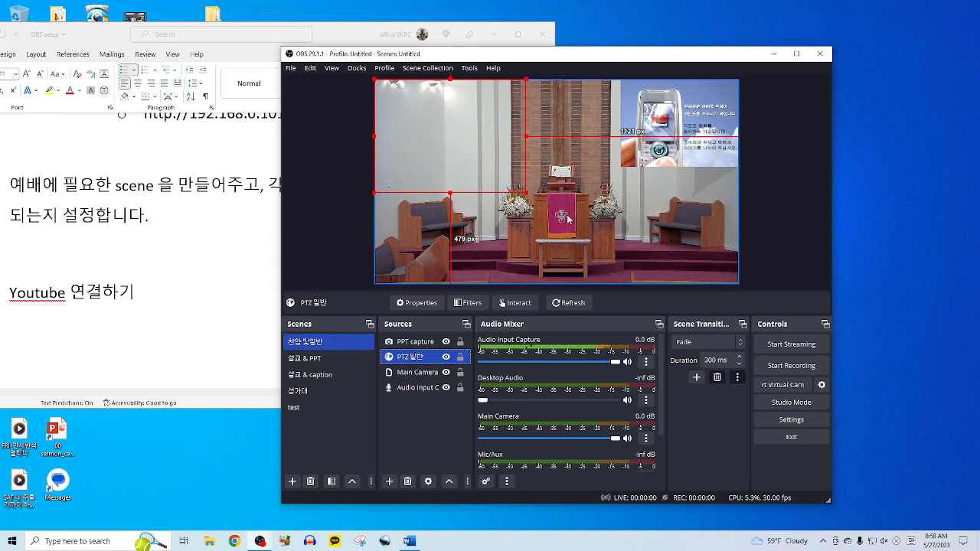
- Cycle through 설교 & PPT, 설교 & caption and 성가대, ending on 설교 & caption
click(323, 365)
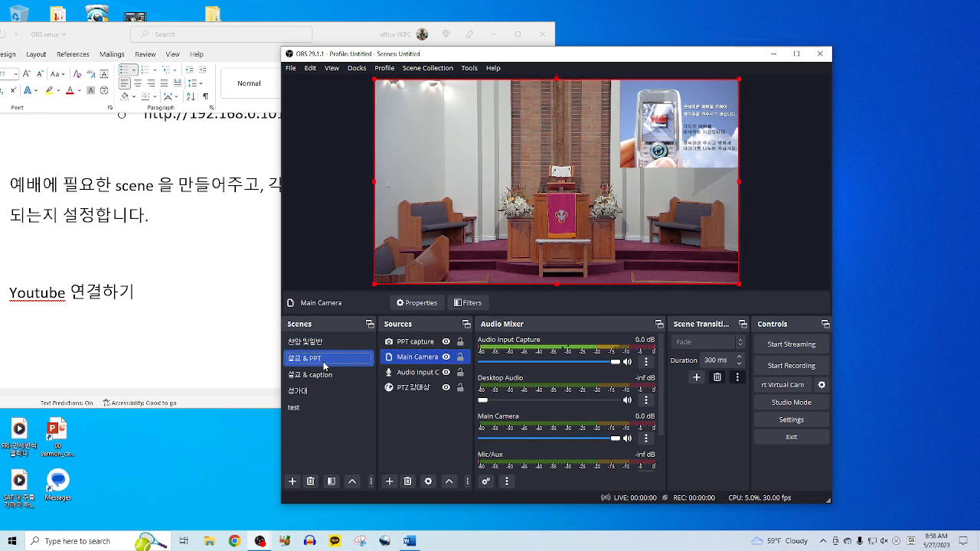
click(318, 375)
click(314, 391)
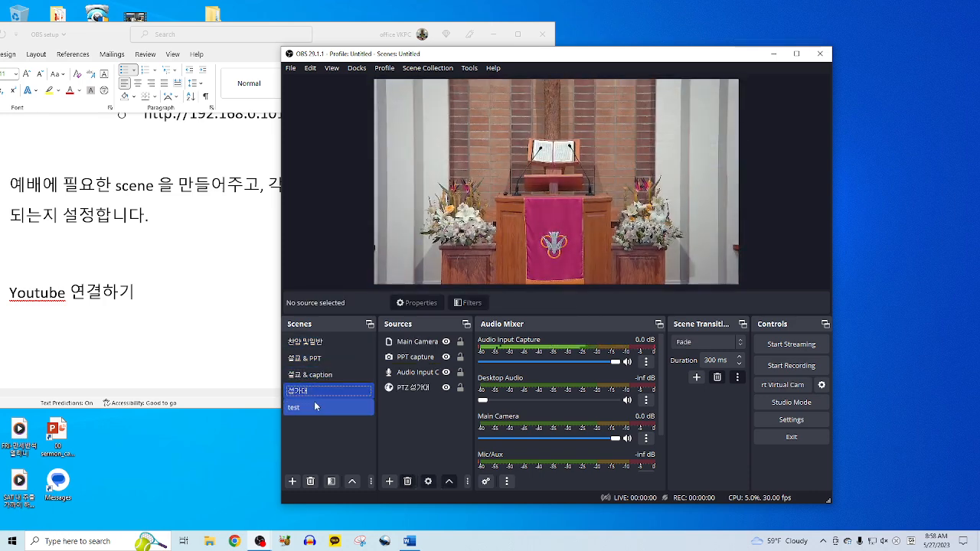
click(326, 381)
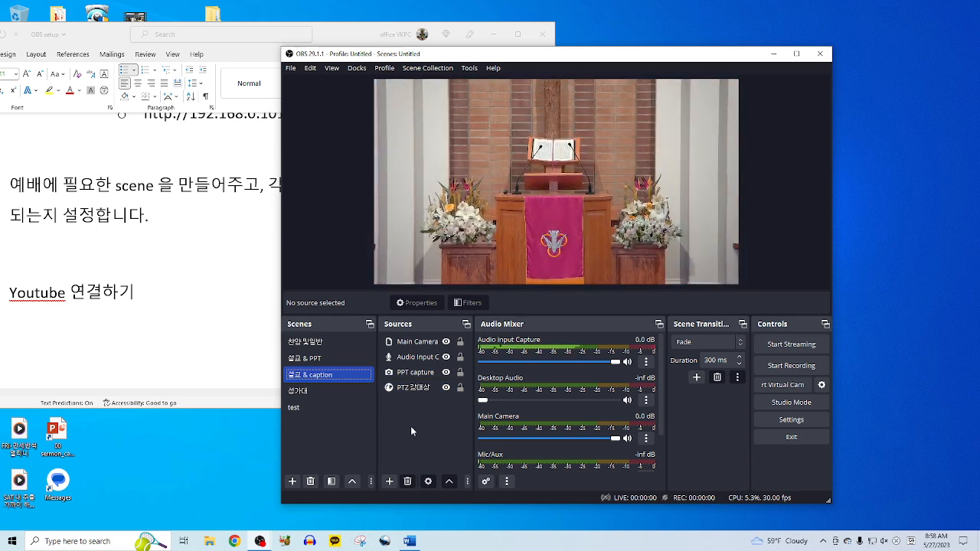
- Delete the PPT capture source from 설교 & caption and move the Word notes window off-screen
click(418, 374)
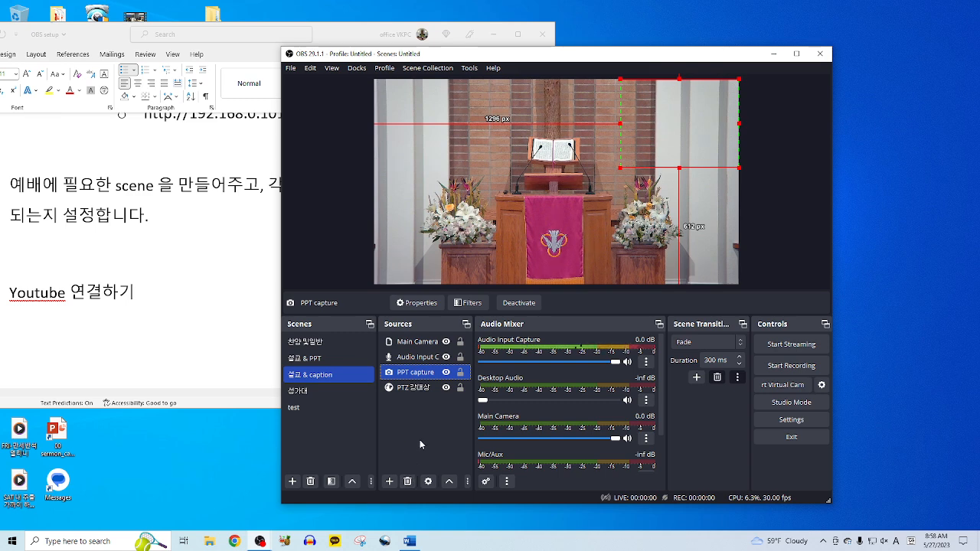
click(408, 480)
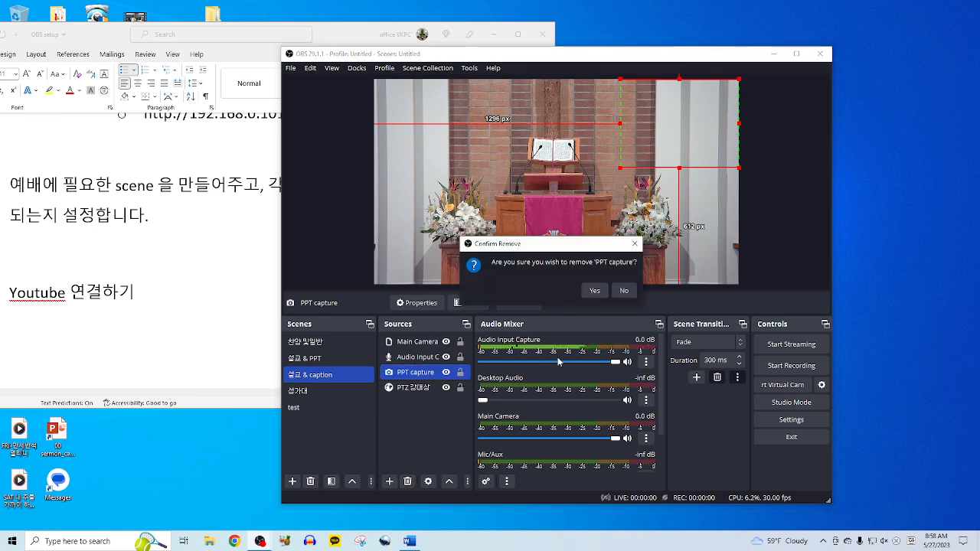
click(587, 296)
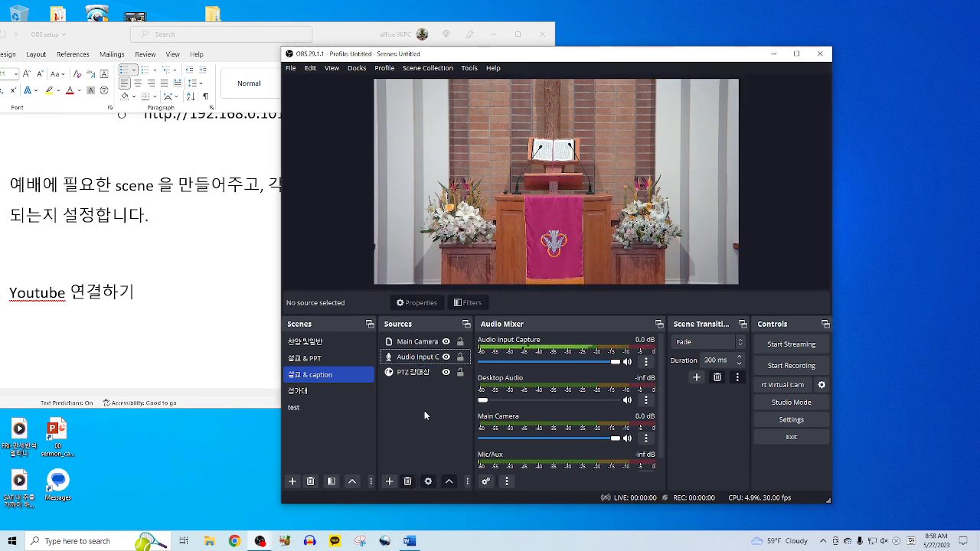
click(424, 341)
click(411, 356)
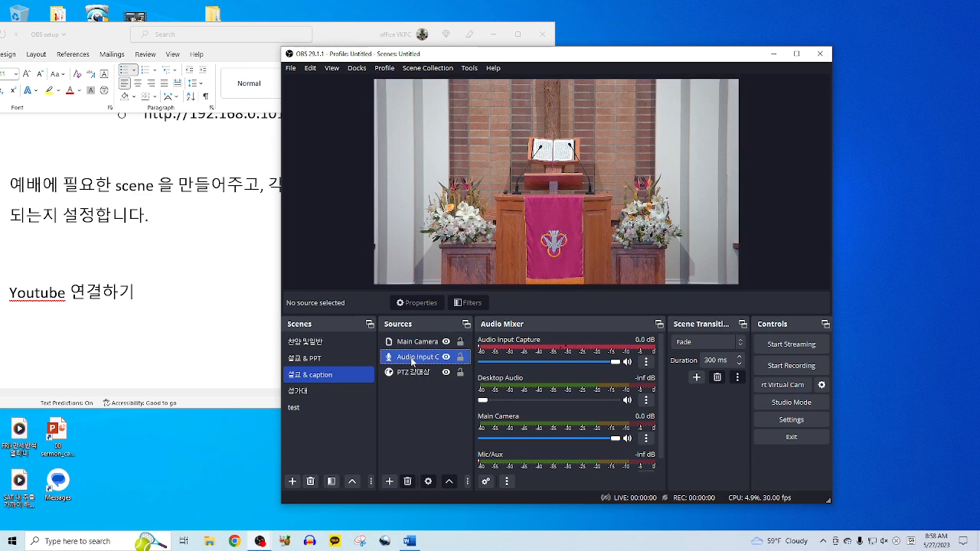
click(405, 396)
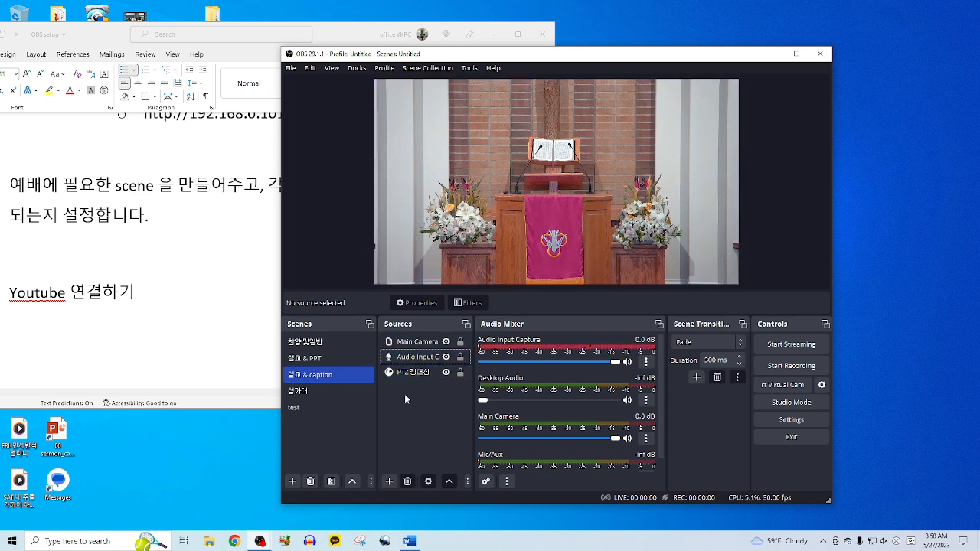
click(340, 39)
drag(347, 43, 979, 114)
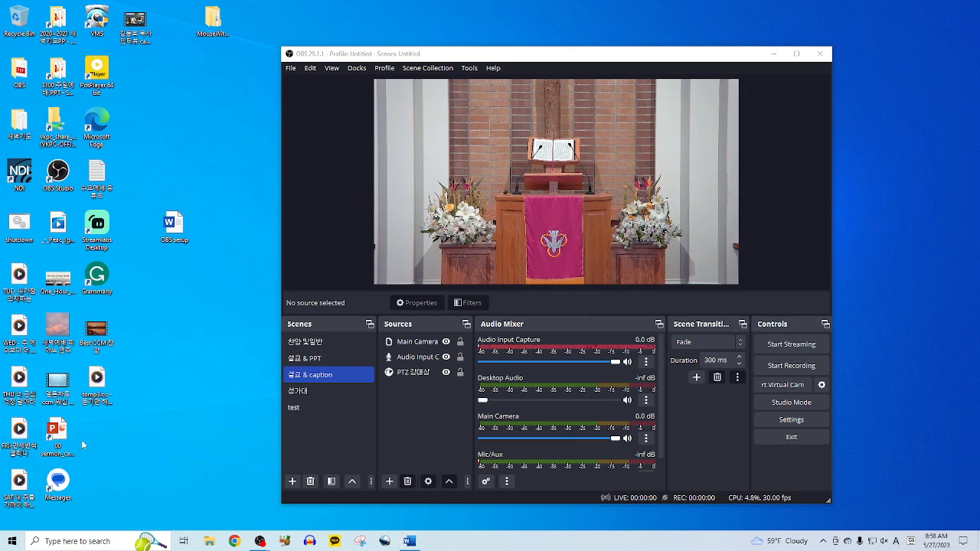
- Open the 00 sermon_caption_ppt deck and place the PowerPoint window beside OBS
drag(438, 57, 534, 50)
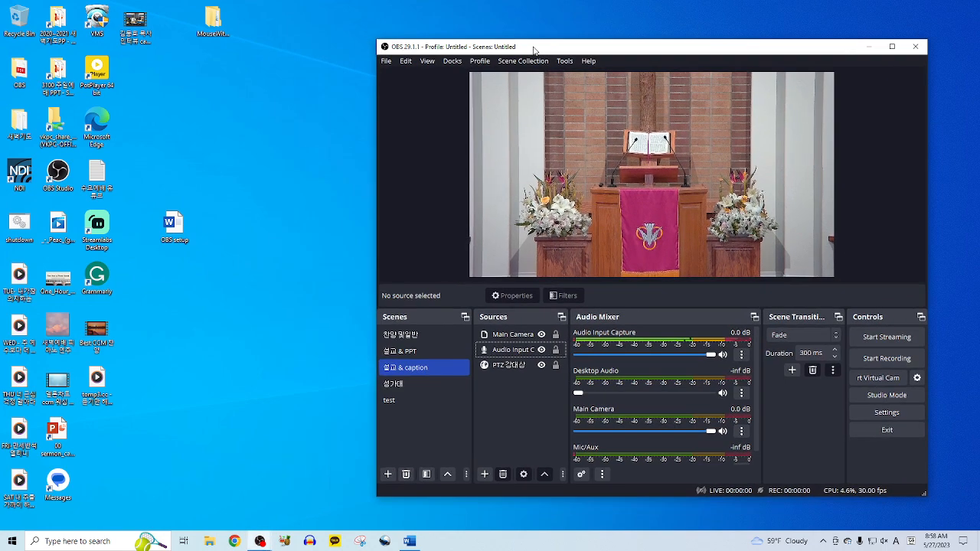
click(131, 447)
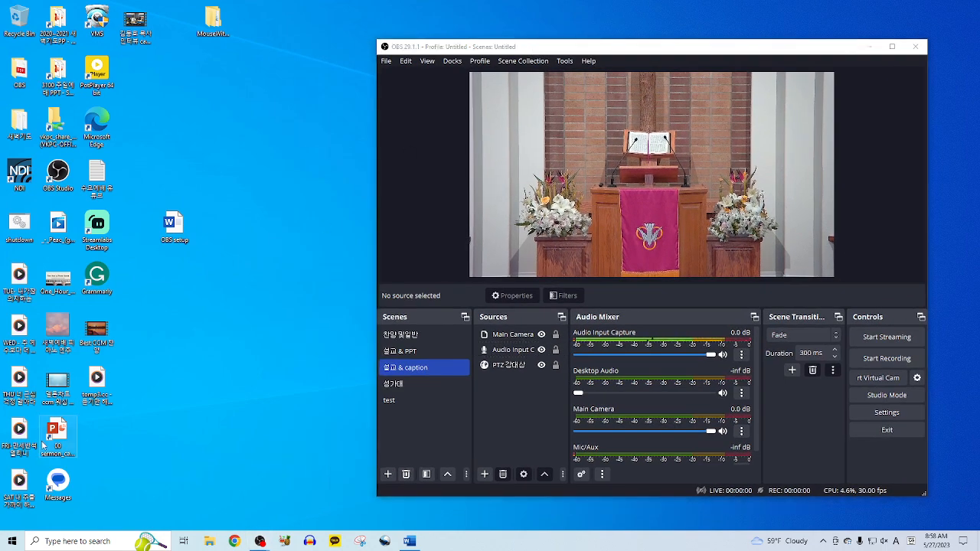
click(59, 434)
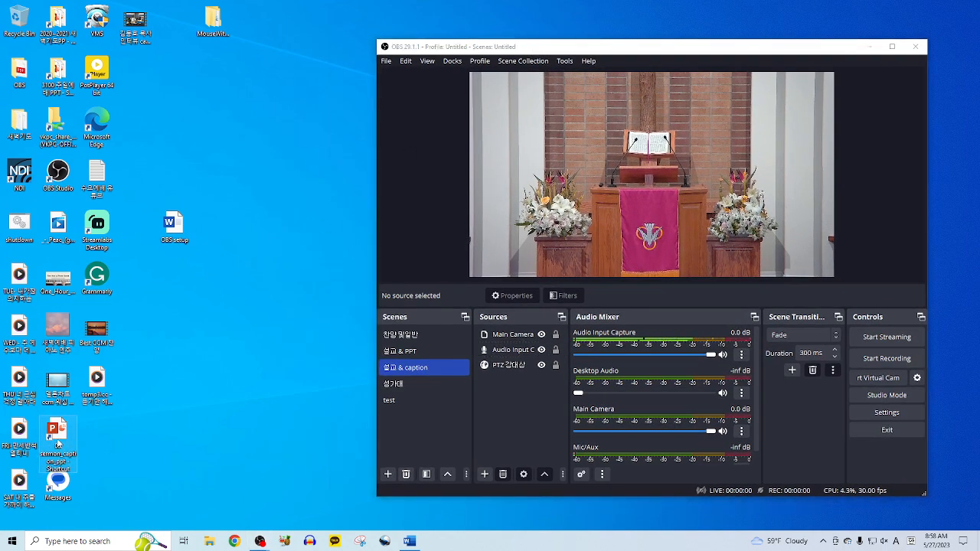
double_click(58, 444)
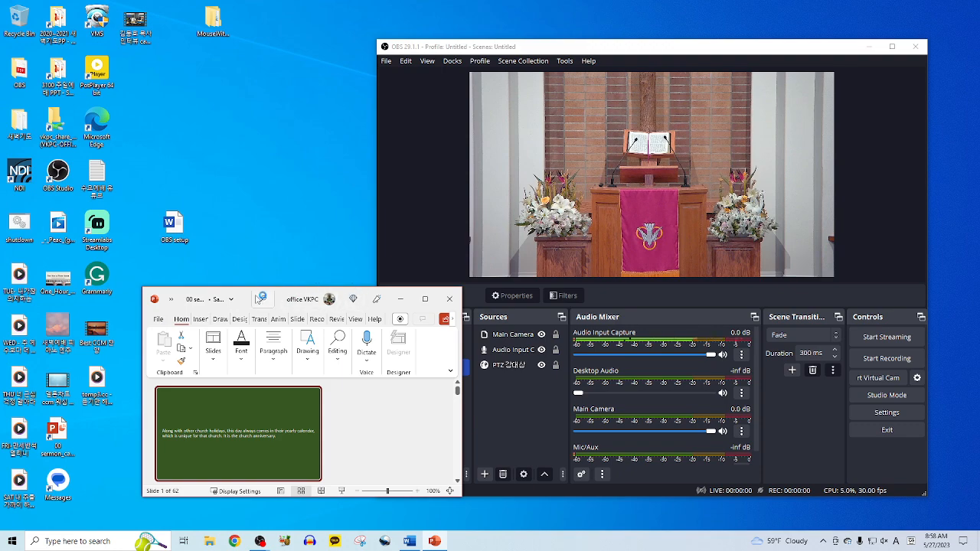
drag(249, 297, 173, 284)
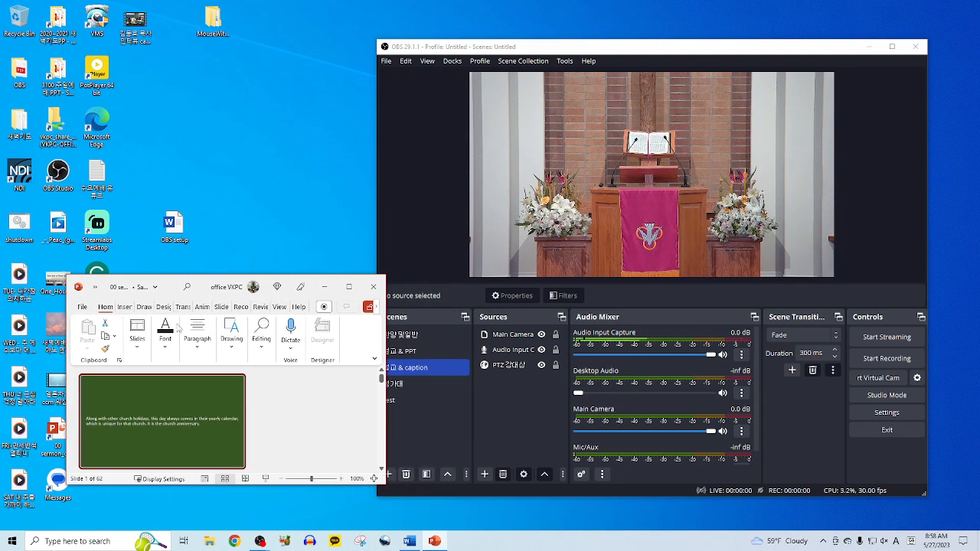
- Start the caption deck as a windowed slide show and advance it to slide 5
click(266, 479)
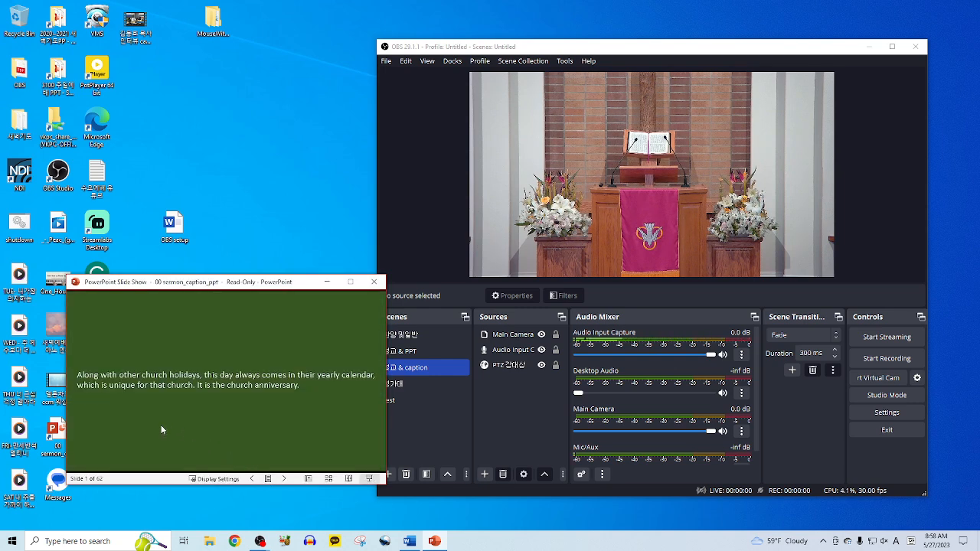
drag(549, 52, 567, 50)
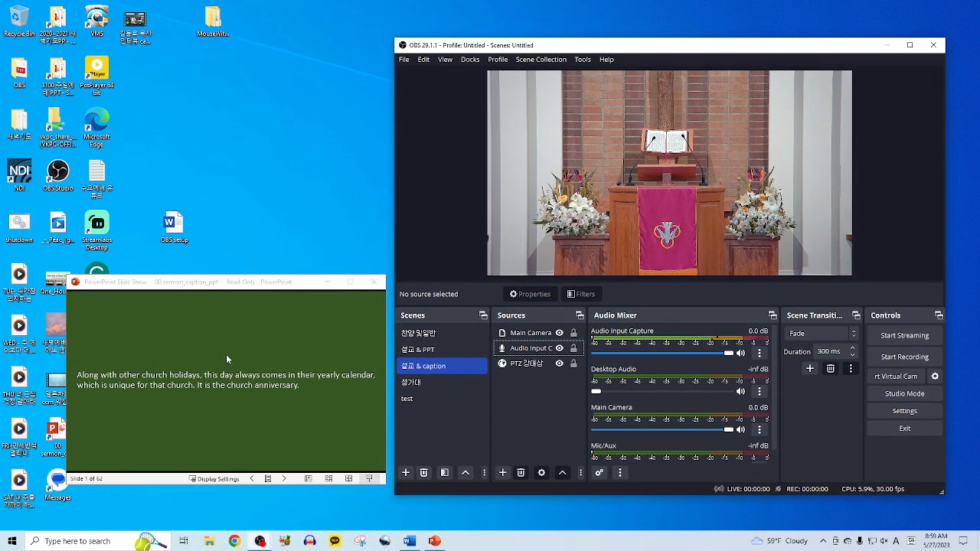
click(283, 479)
click(283, 479)
click(284, 479)
click(283, 479)
click(284, 479)
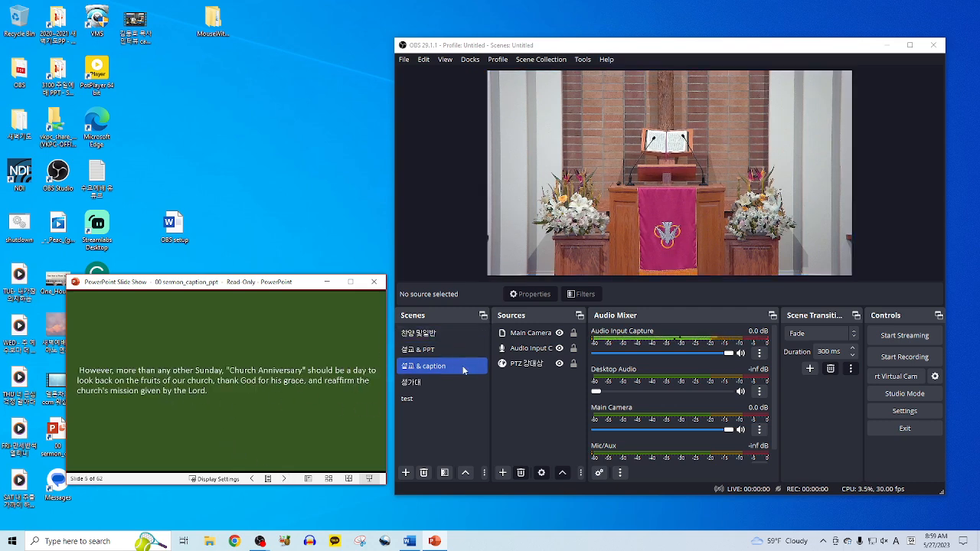
- Add a Window Capture source named 'caption PPT capture' to the scene
click(529, 380)
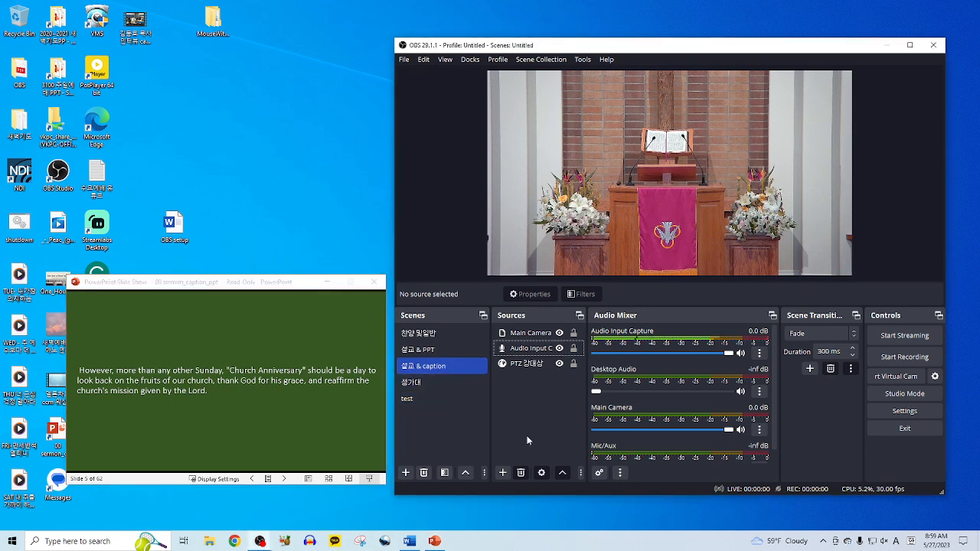
click(502, 473)
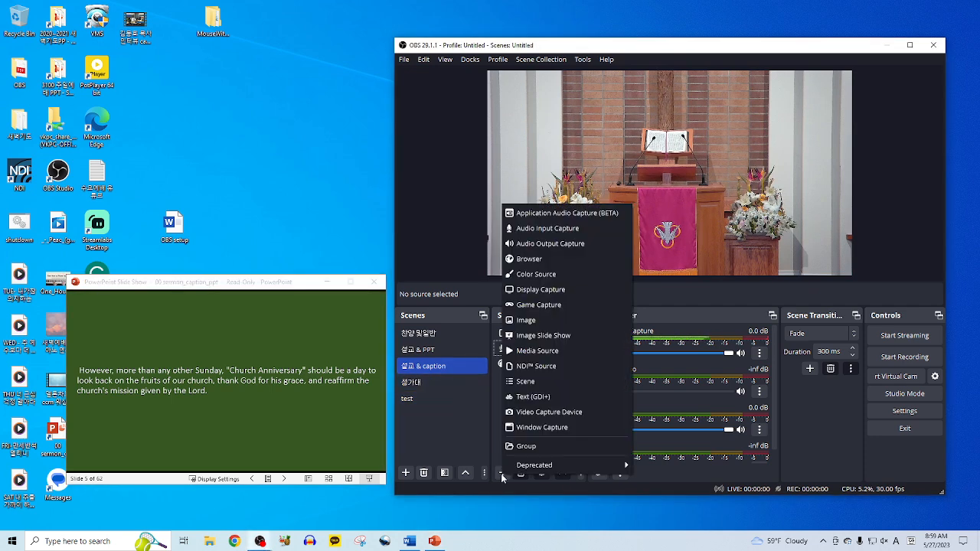
click(468, 418)
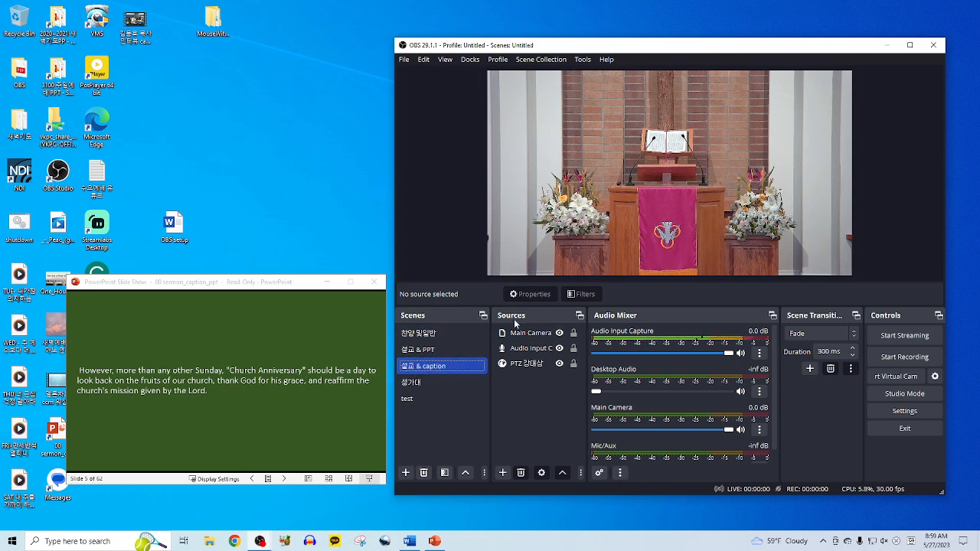
click(524, 393)
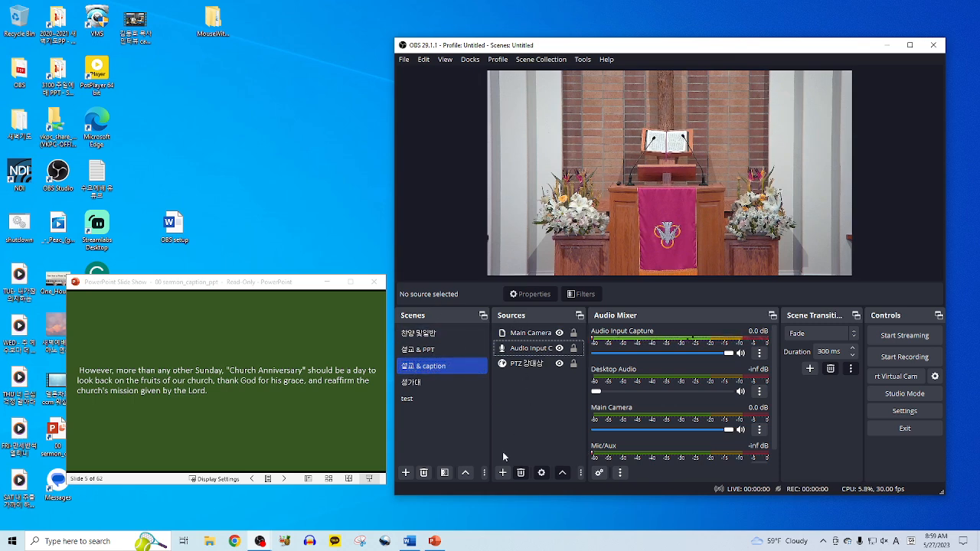
click(502, 473)
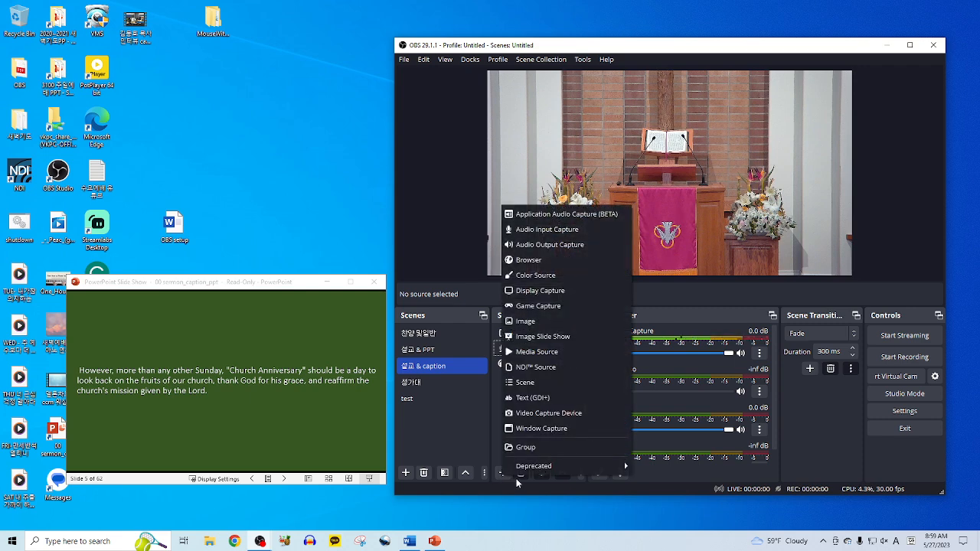
click(563, 430)
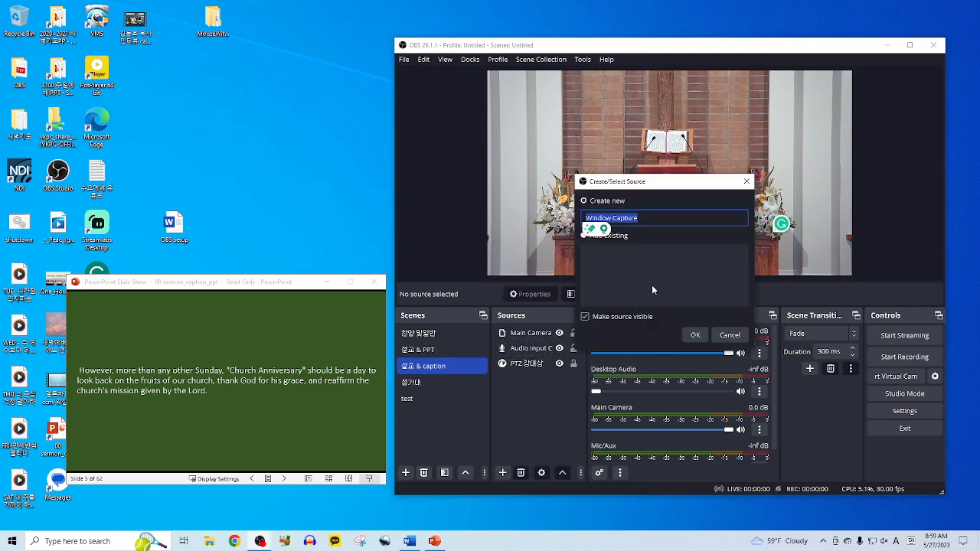
text(PPT capture)
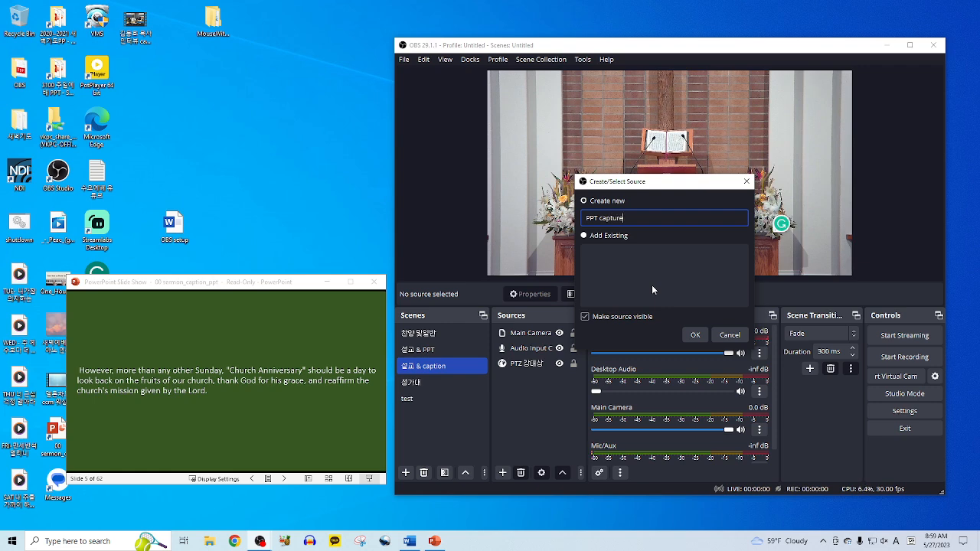
key(Home)
text(caption)
click(695, 334)
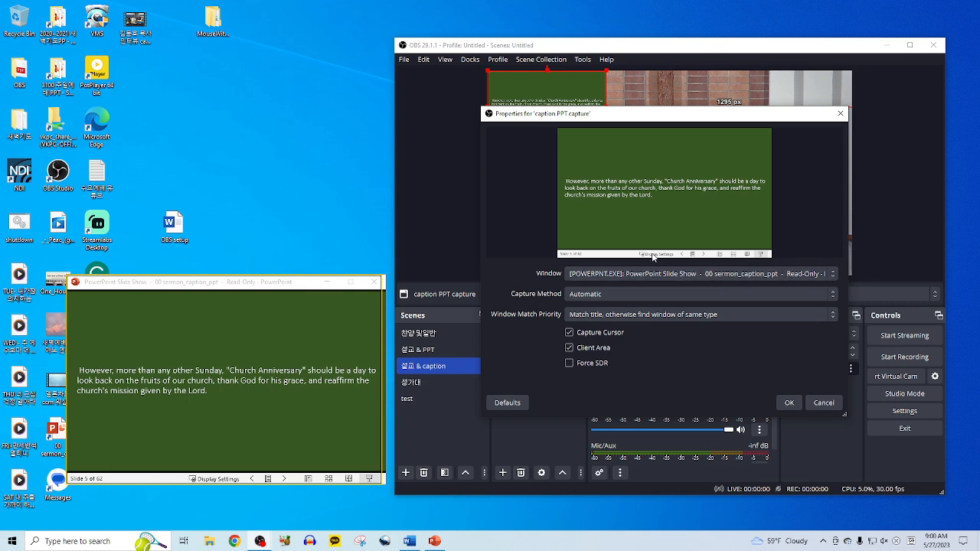
- Set the capture's window to the PowerPoint Slide Show and confirm with OK
click(818, 274)
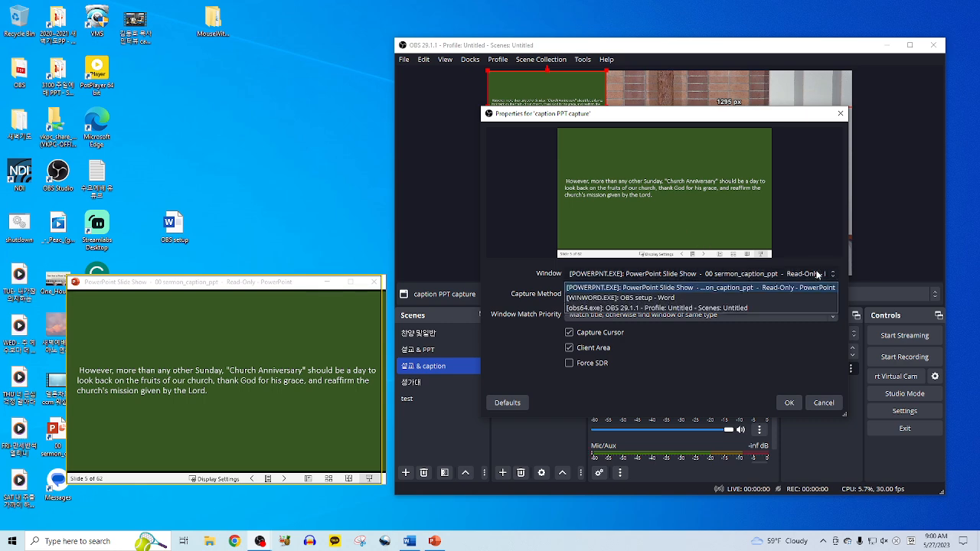
click(687, 300)
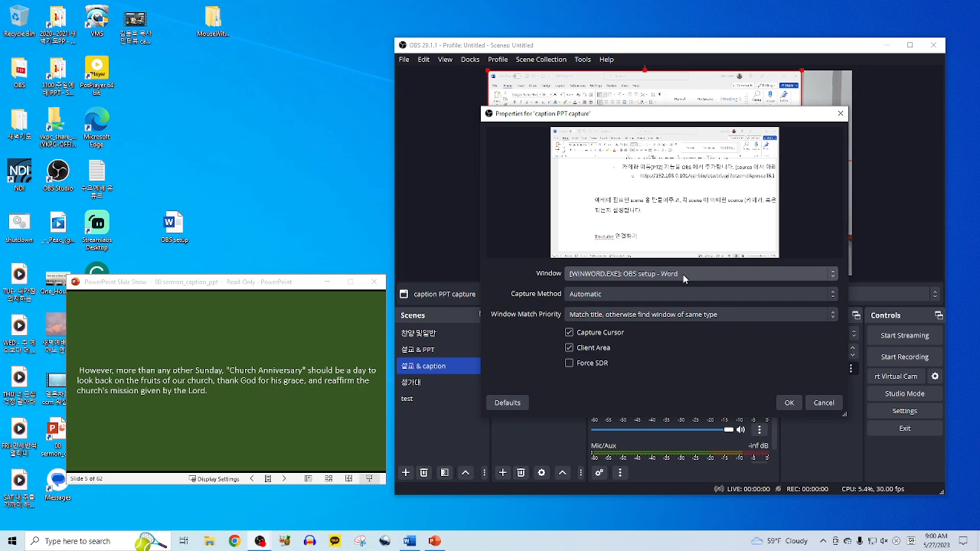
click(683, 274)
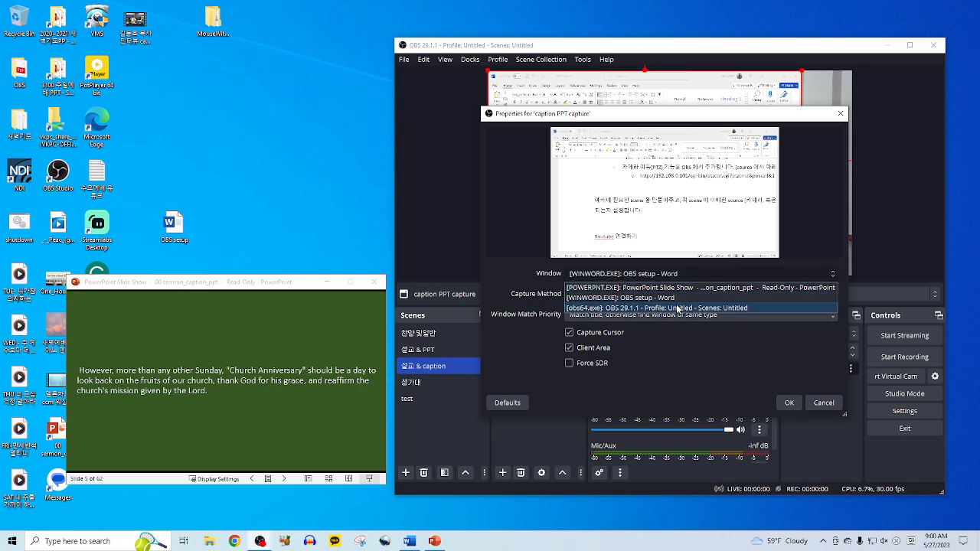
click(678, 309)
click(695, 275)
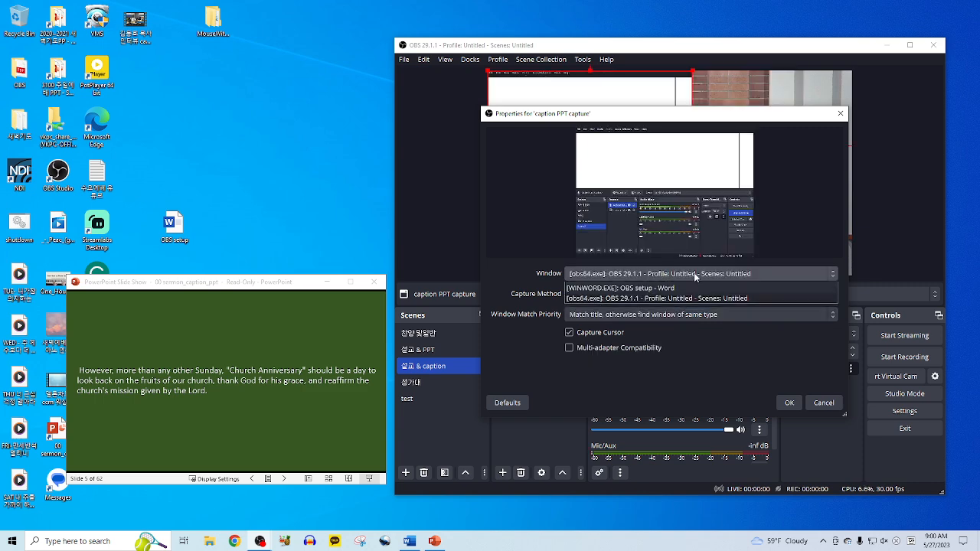
click(681, 299)
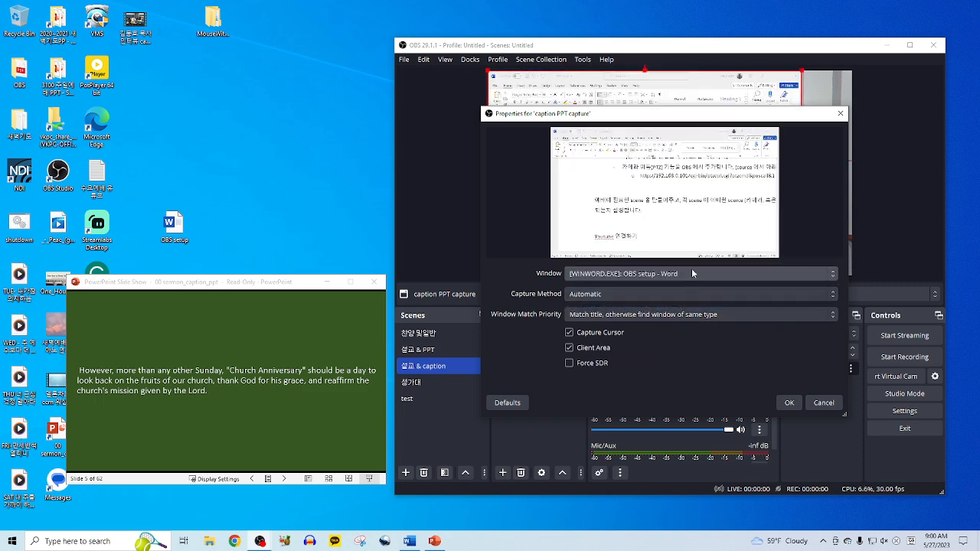
click(691, 272)
click(687, 288)
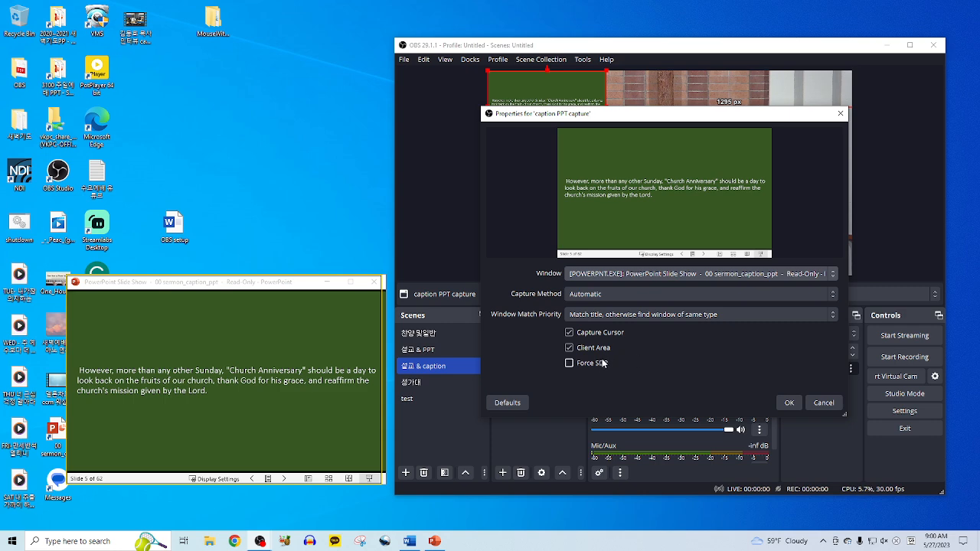
click(789, 404)
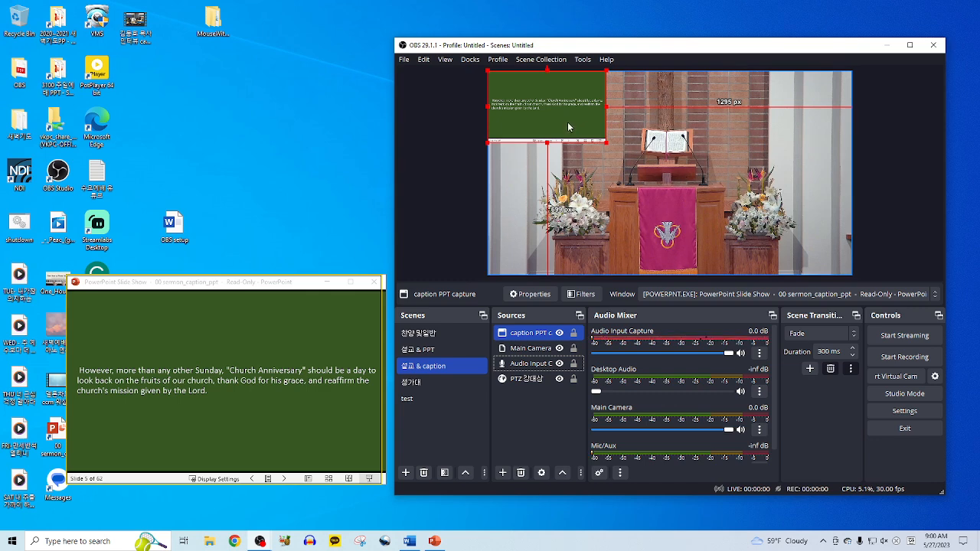
- Move the caption capture toward the bottom-left and crop away its empty top and bottom
drag(567, 127, 783, 199)
drag(715, 175, 700, 163)
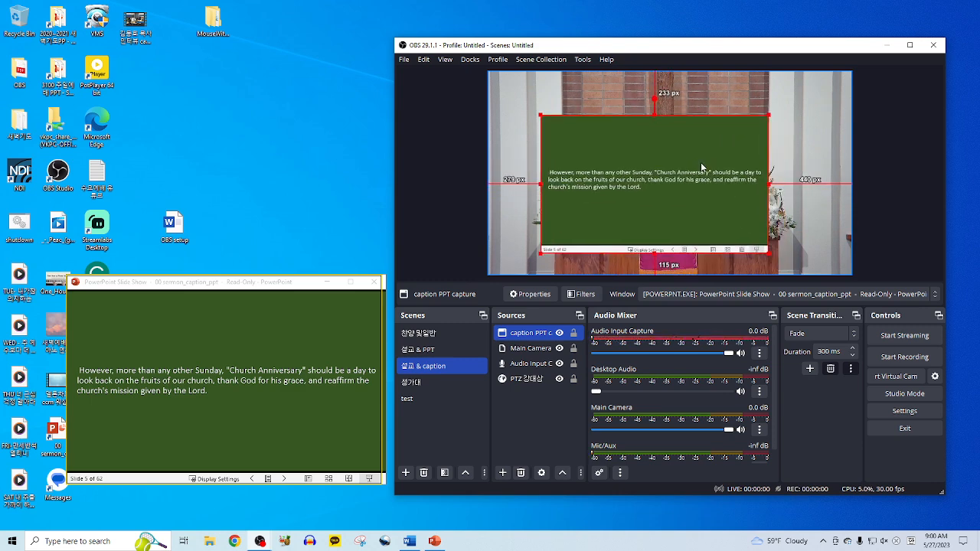
drag(656, 115, 656, 168)
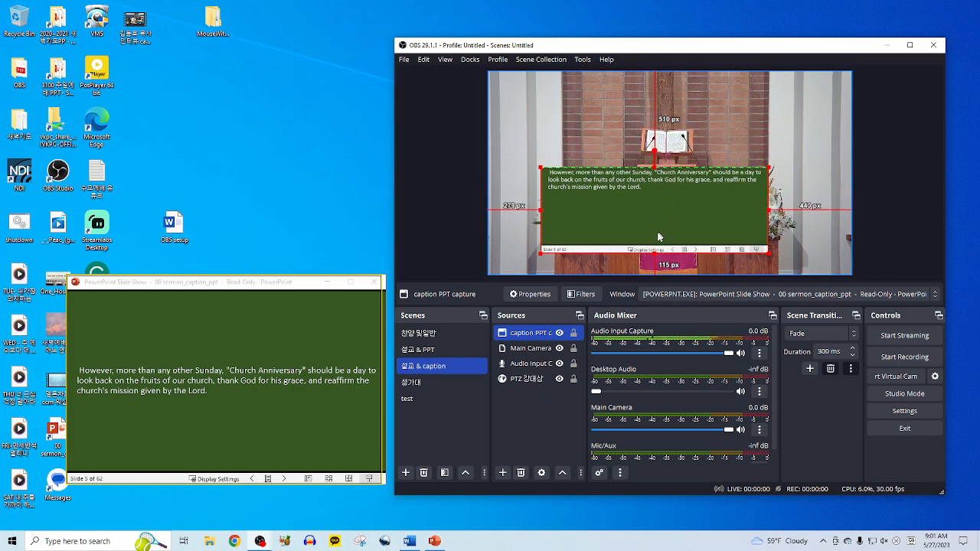
drag(655, 250, 674, 193)
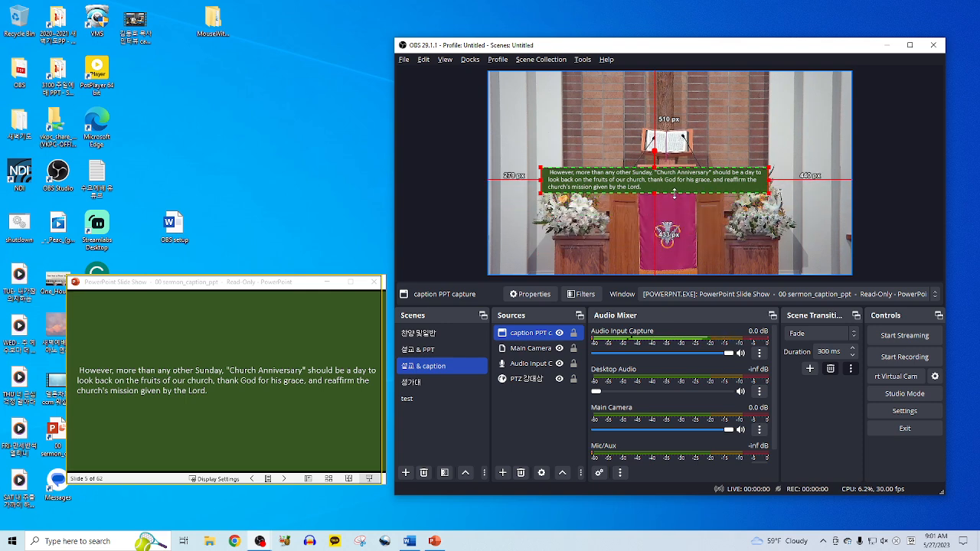
- Place the caption strip in the bottom-left corner and stretch it across the full canvas width
click(707, 159)
click(695, 185)
drag(694, 185, 643, 267)
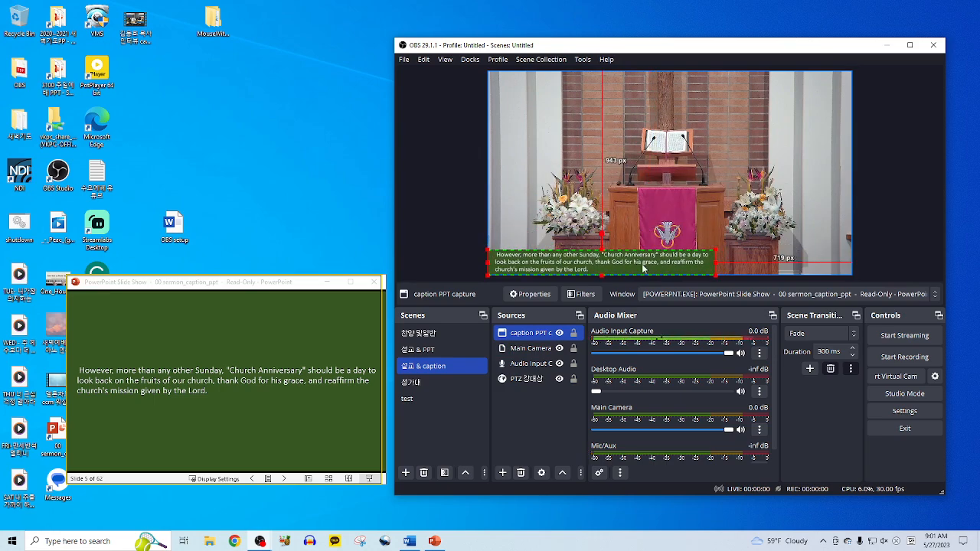
drag(722, 247, 731, 233)
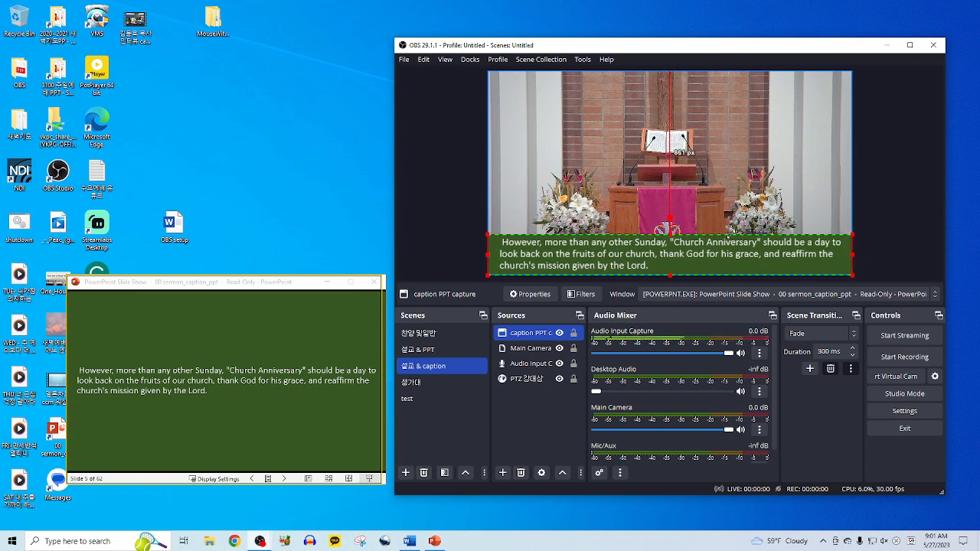
- Trim the caption strip's top and bottom edges slightly and shift the camera image down a little
click(806, 212)
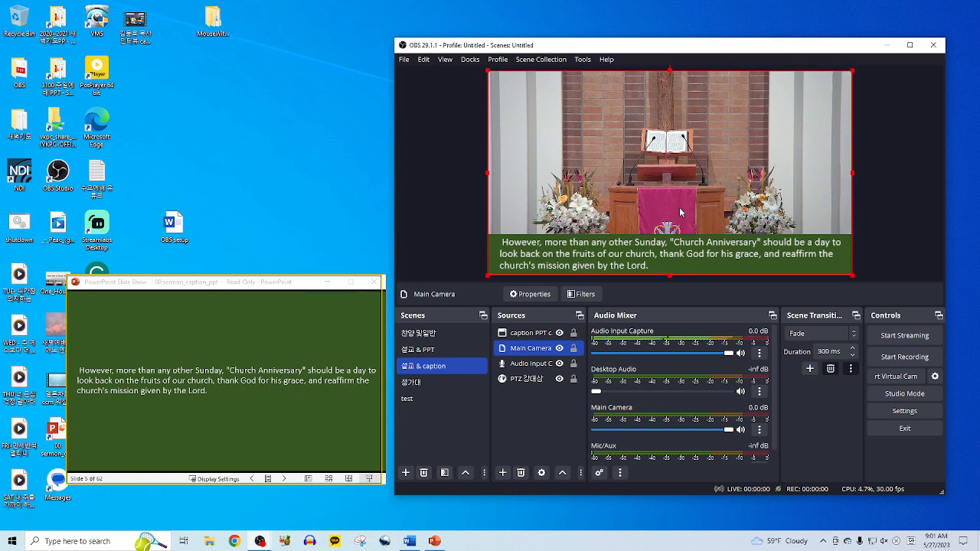
click(690, 257)
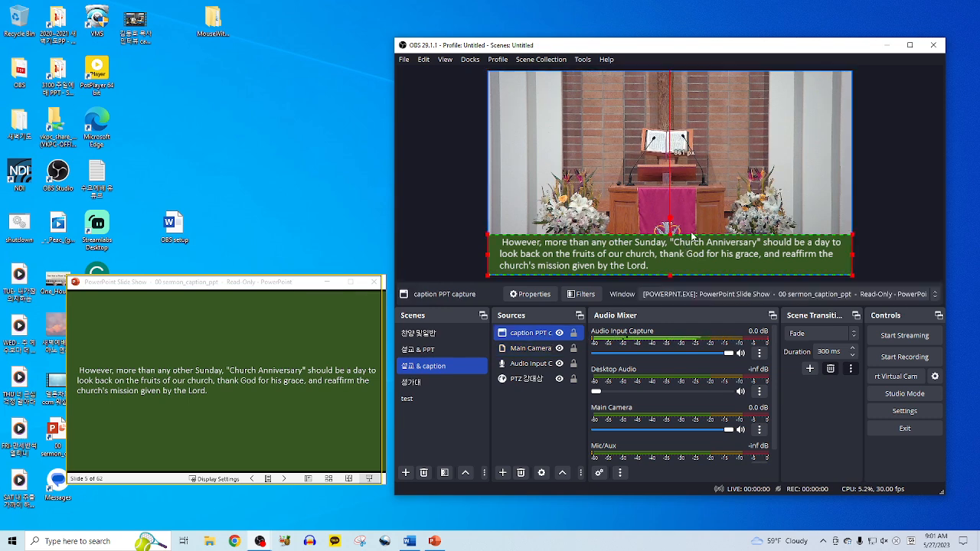
drag(670, 276, 670, 273)
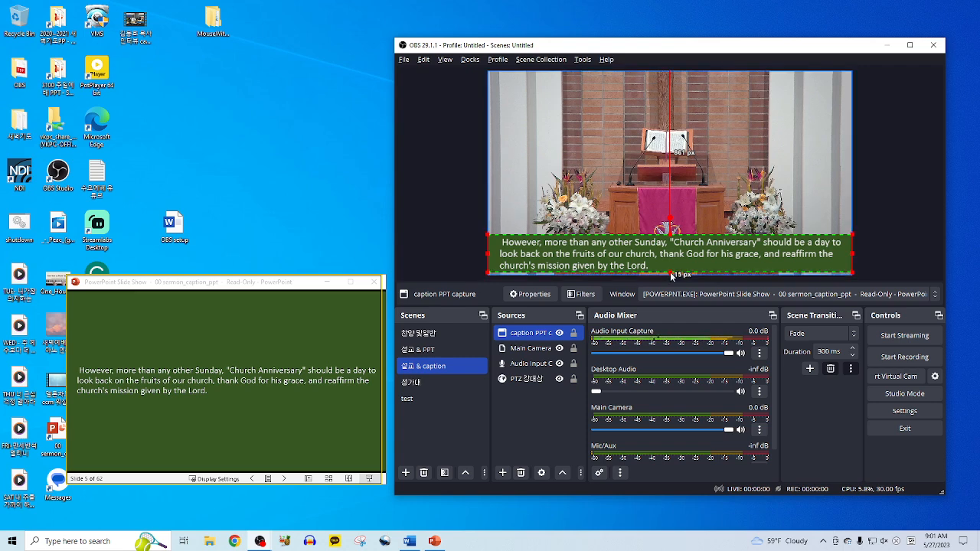
drag(670, 236, 670, 236)
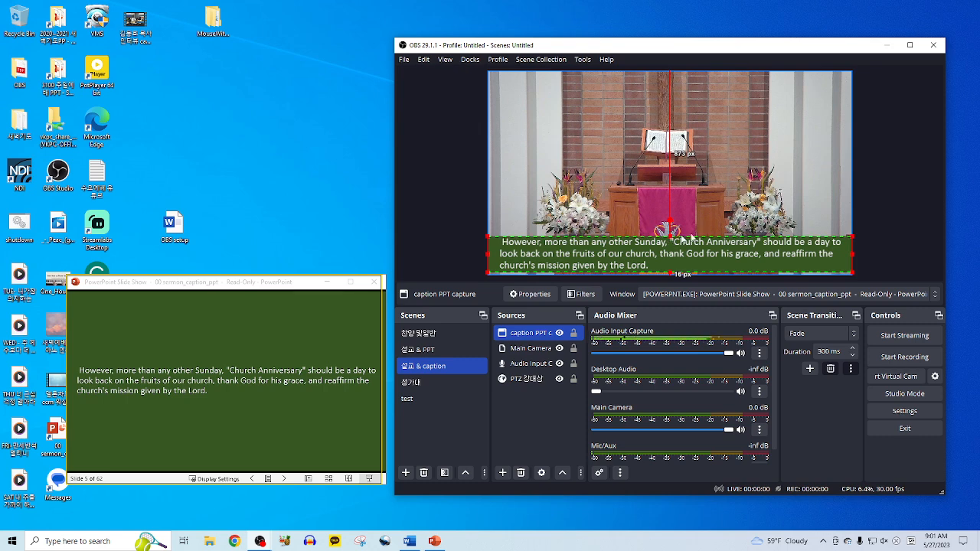
click(809, 183)
drag(746, 256, 716, 260)
click(721, 264)
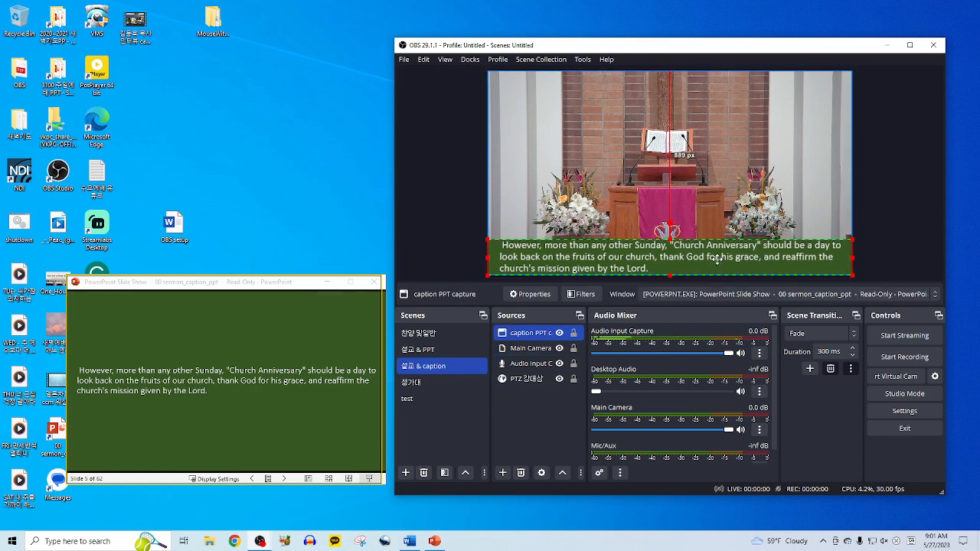
click(880, 244)
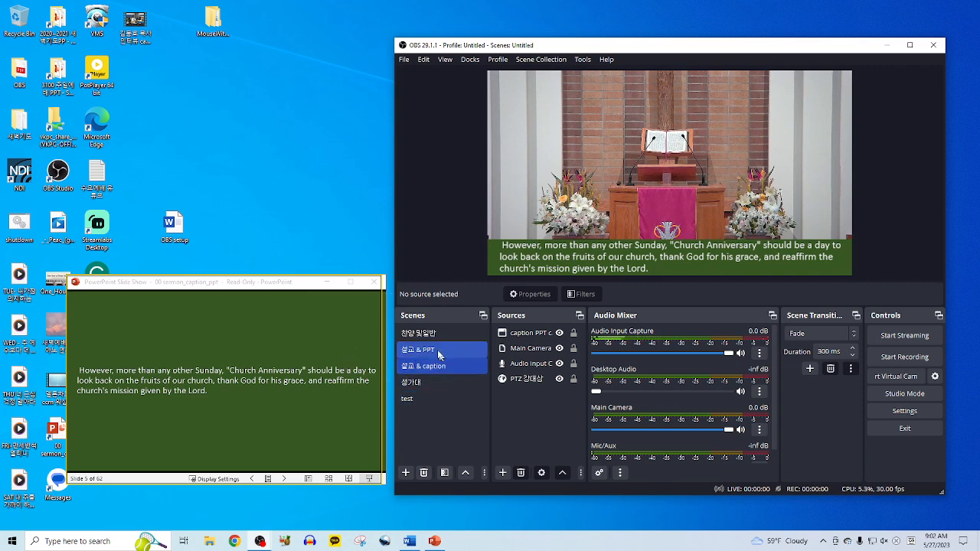
- Close the PowerPoint caption slide show, then go via the 성가대 scene to the test scene
click(374, 282)
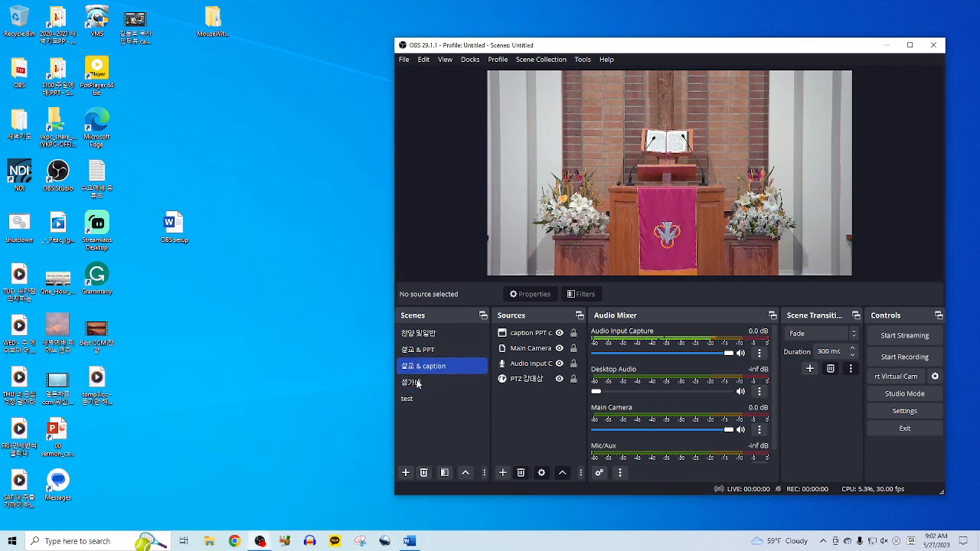
click(528, 427)
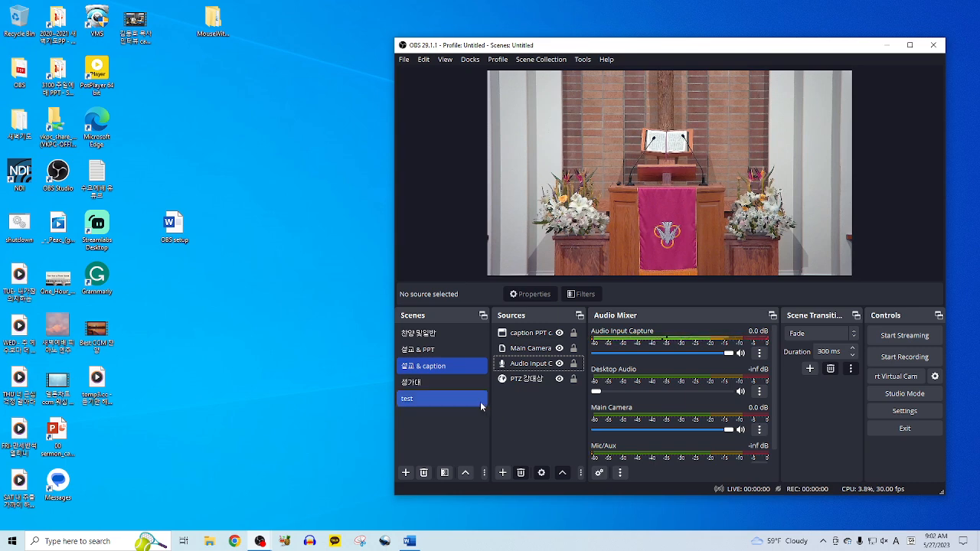
double_click(456, 382)
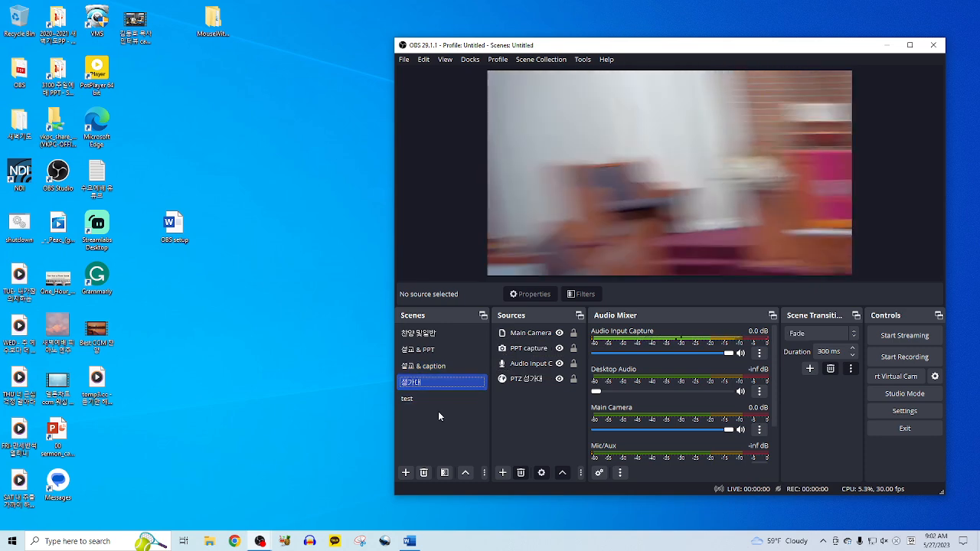
click(430, 404)
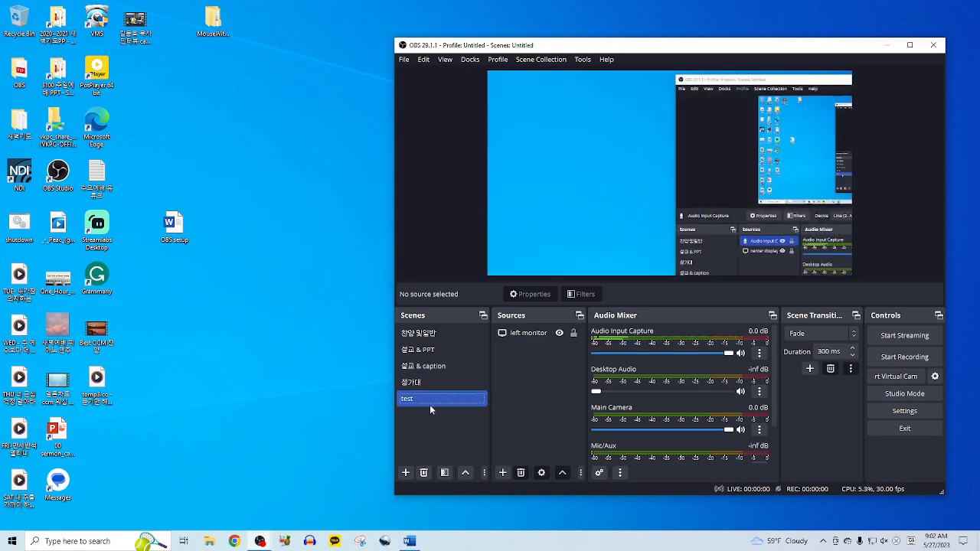
- Rename the 'test' scene to 회중 using Korean input, correcting it in a second rename
right_click(436, 402)
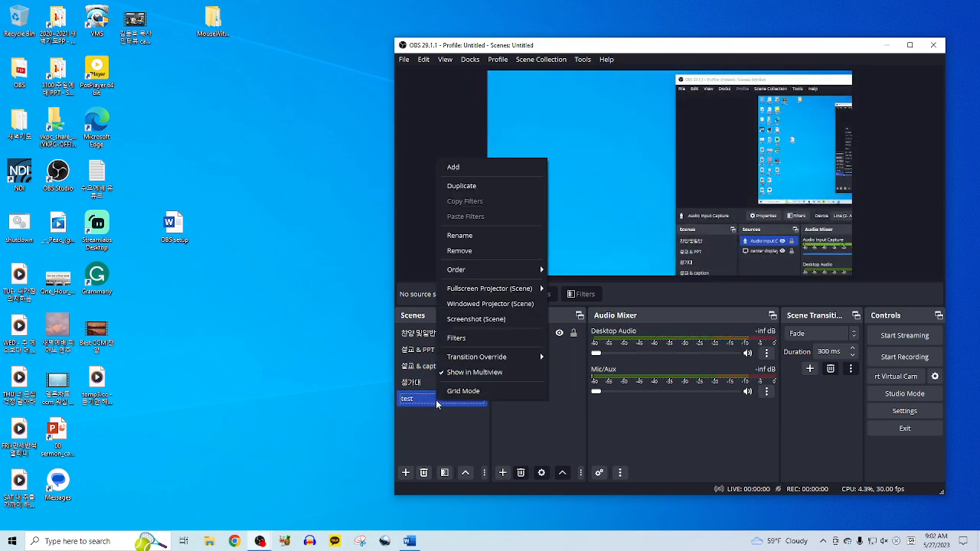
click(501, 237)
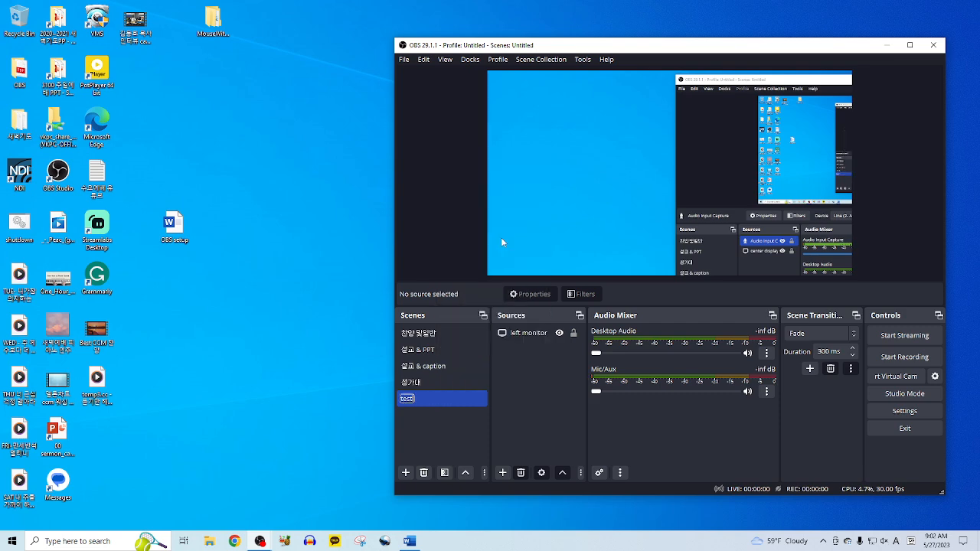
key(Hangul)
text(테스)
click(271, 373)
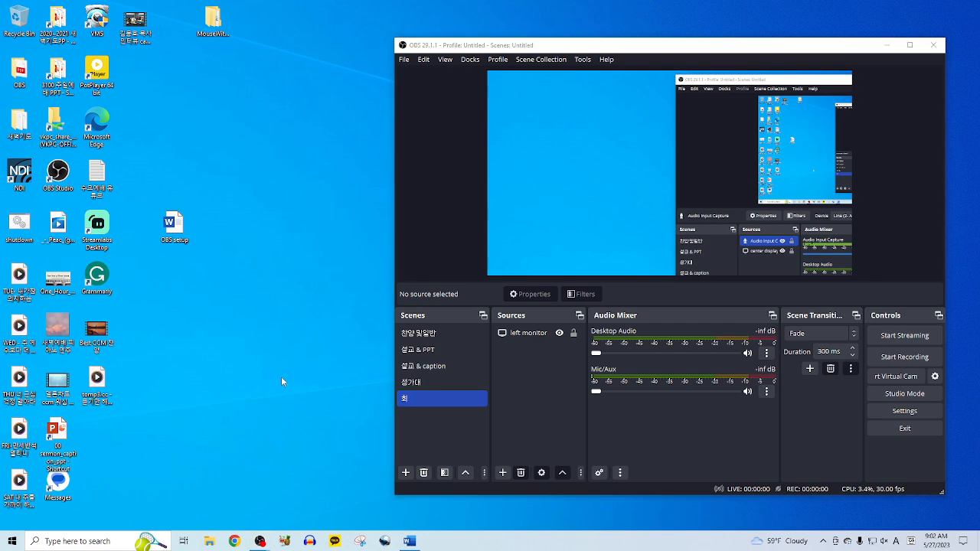
right_click(406, 398)
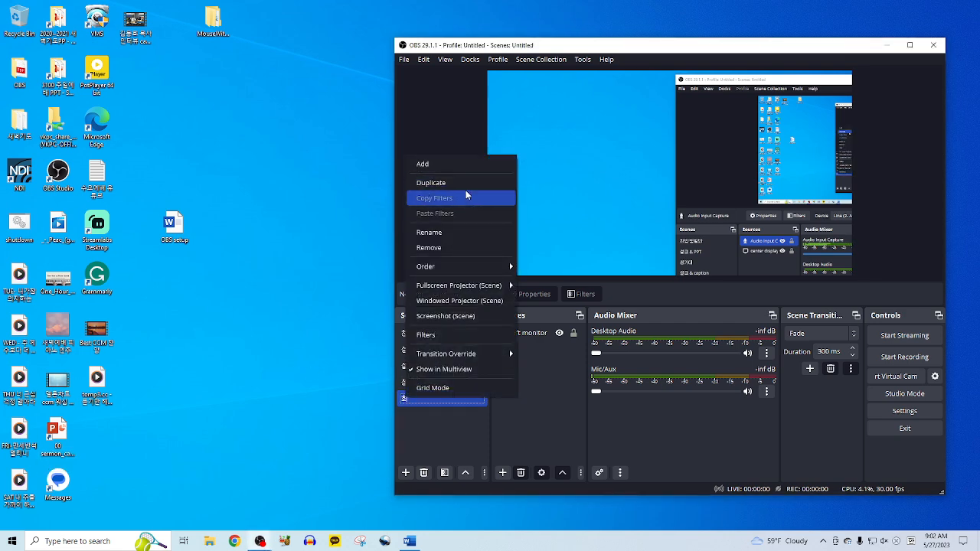
click(468, 232)
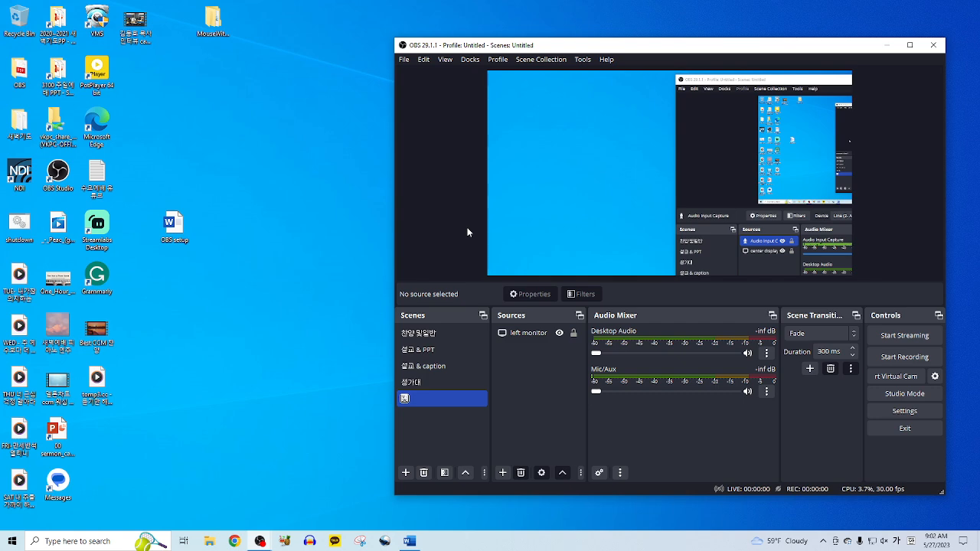
text(중)
click(316, 389)
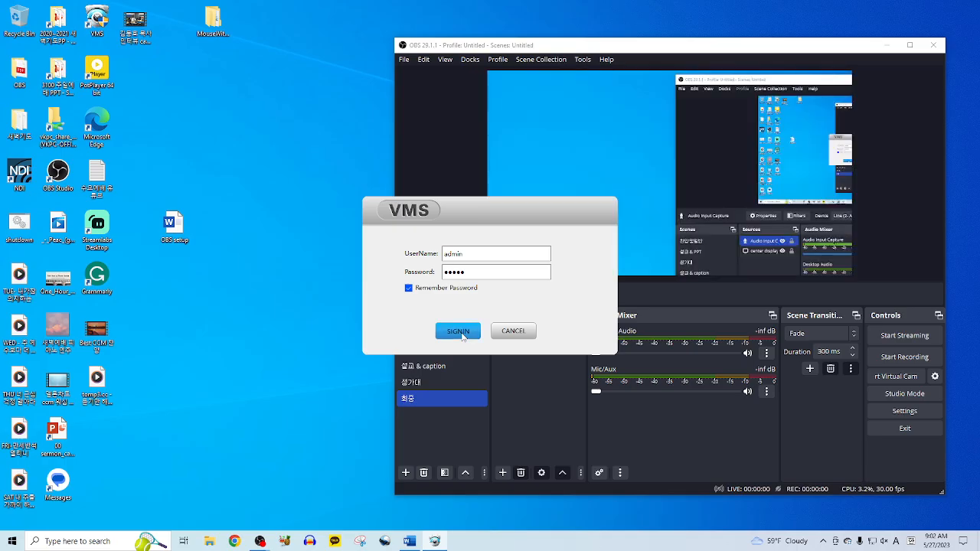
- Log in to VMS and show camera 192.168.0.103 live in a 1-pane layout, window moved aside
click(455, 330)
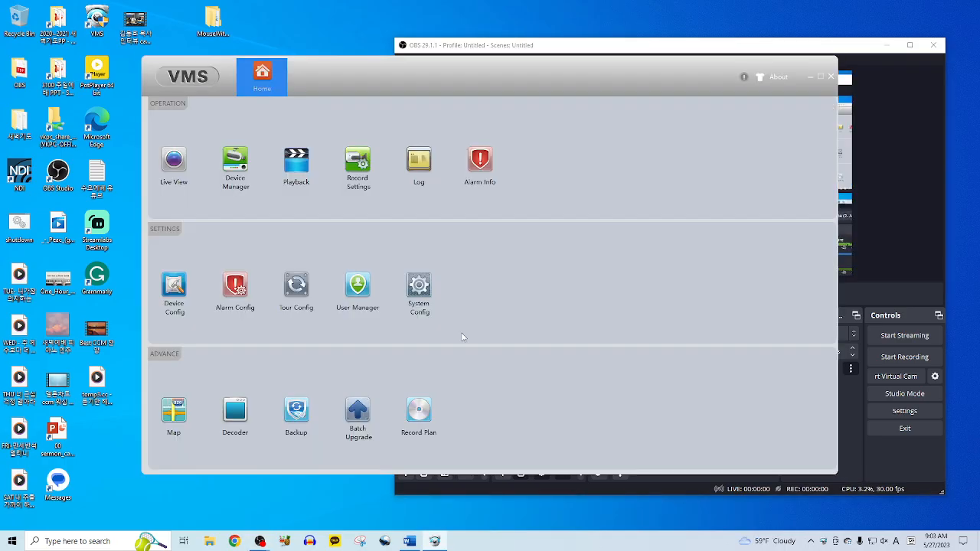
click(173, 166)
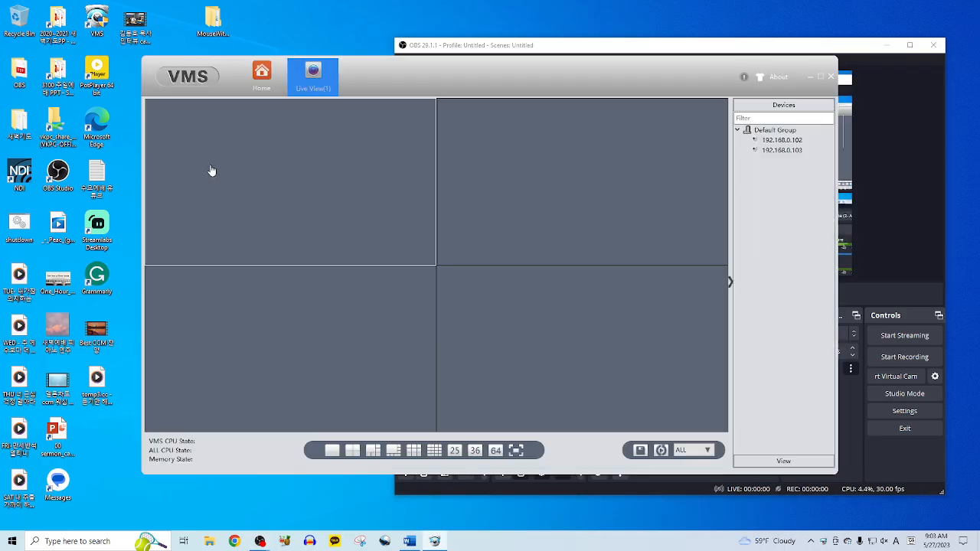
click(333, 450)
click(794, 153)
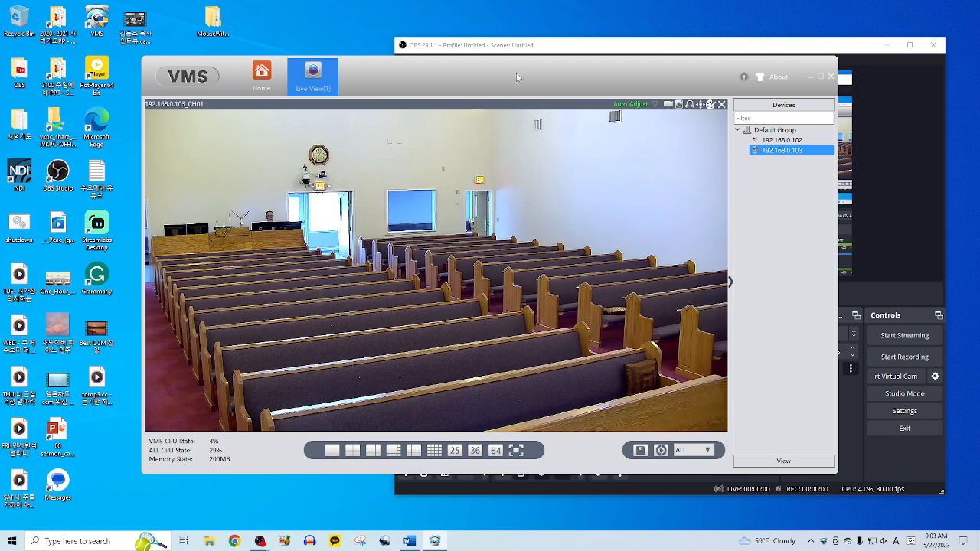
drag(514, 69, 0, 14)
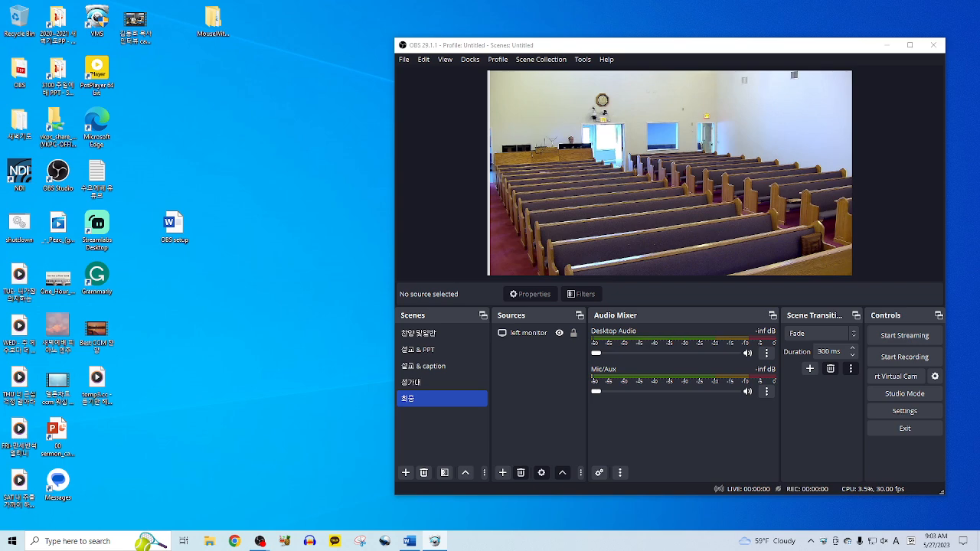
- Crop the left monitor source's left edge slightly and enlarge it to fill the 회중 canvas
click(656, 234)
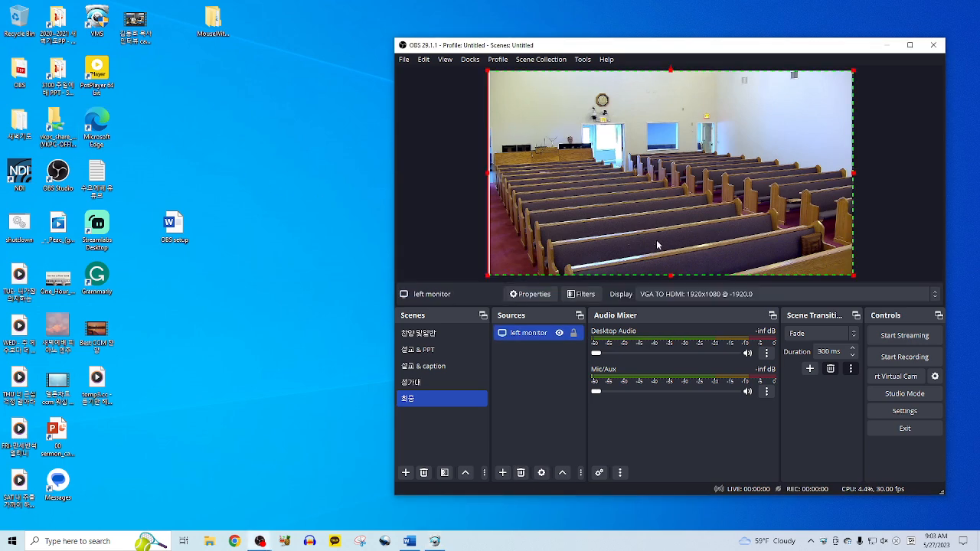
click(560, 404)
click(576, 192)
drag(487, 172, 537, 182)
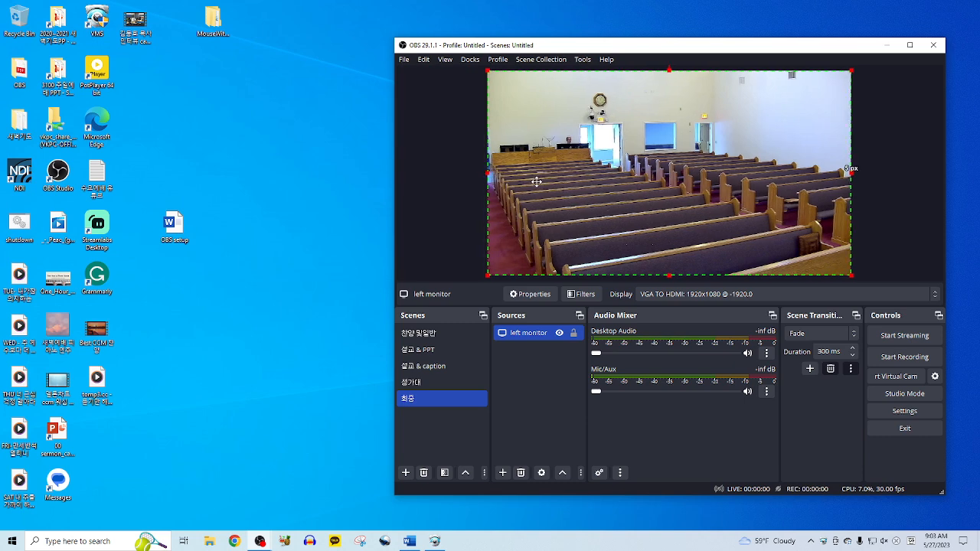
drag(850, 275, 851, 276)
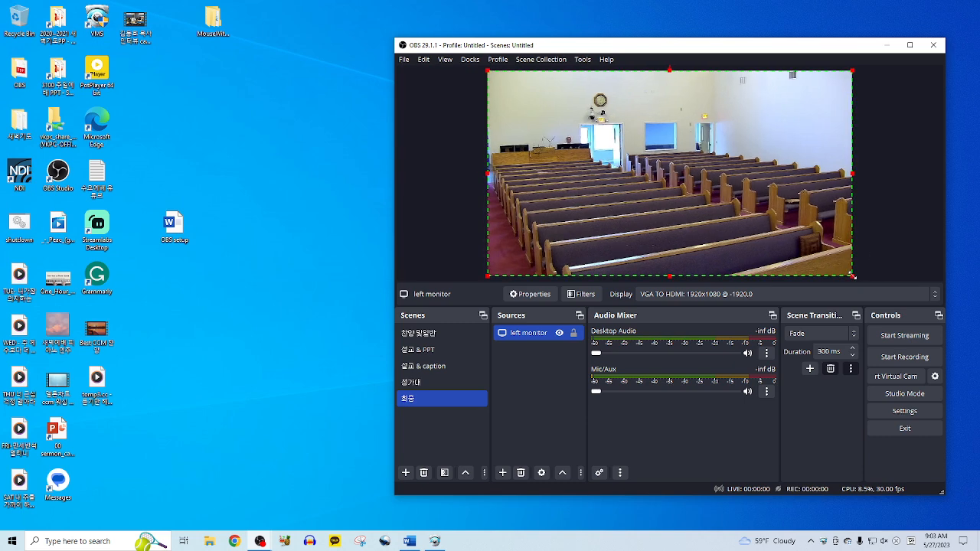
click(875, 264)
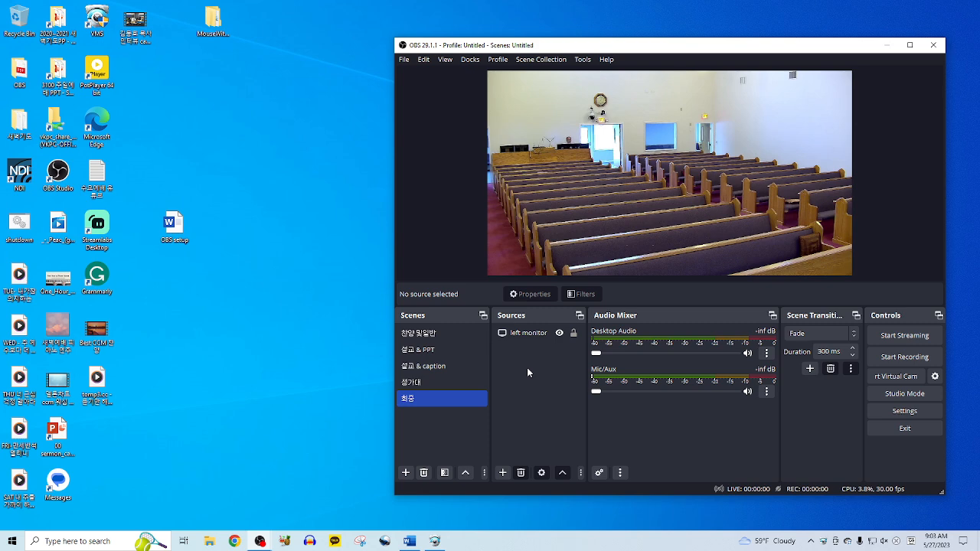
- Add the existing 'Audio Input Capture' source to the 회중 scene
click(503, 473)
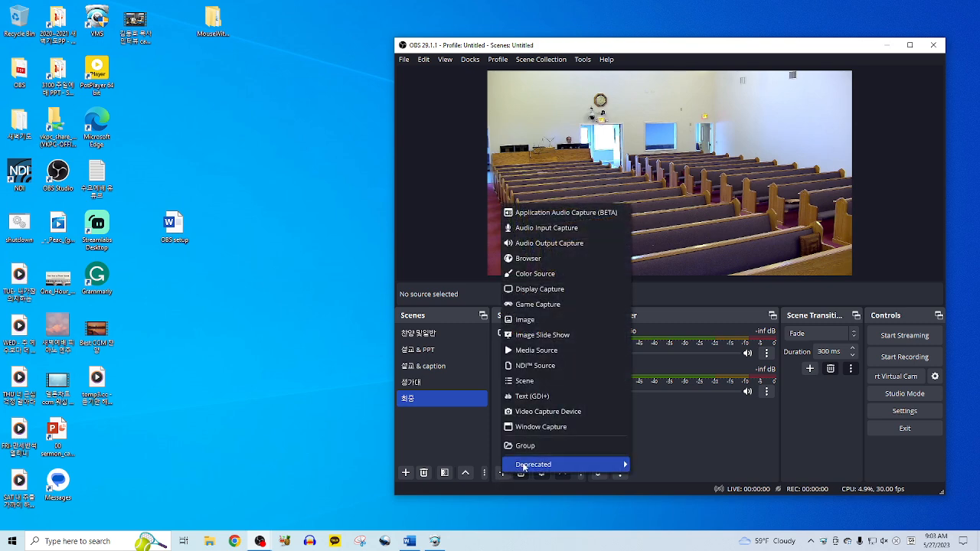
click(558, 229)
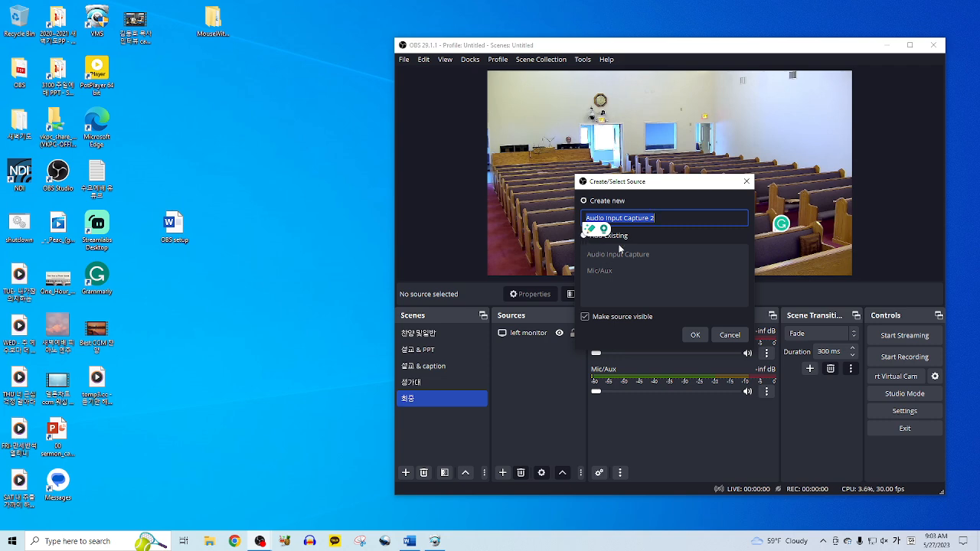
click(619, 236)
click(614, 254)
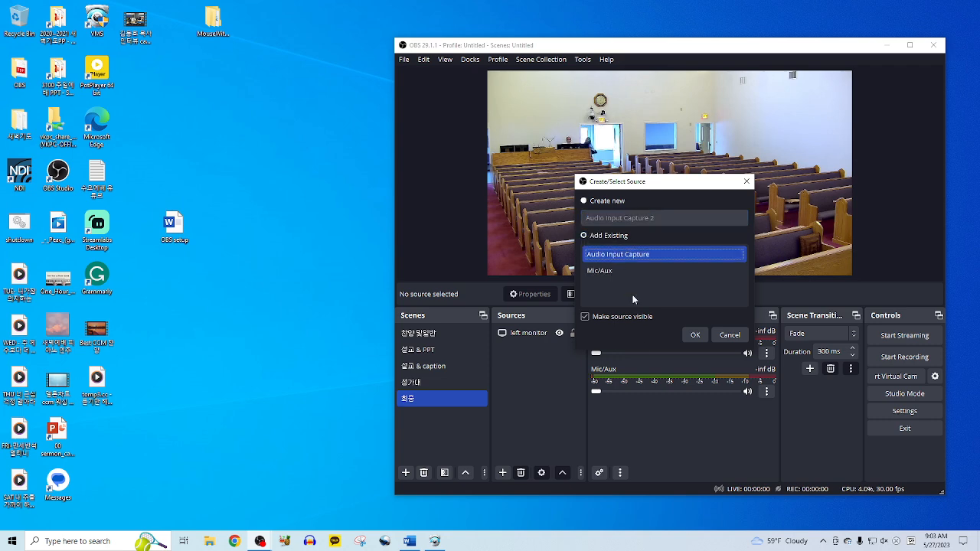
click(695, 335)
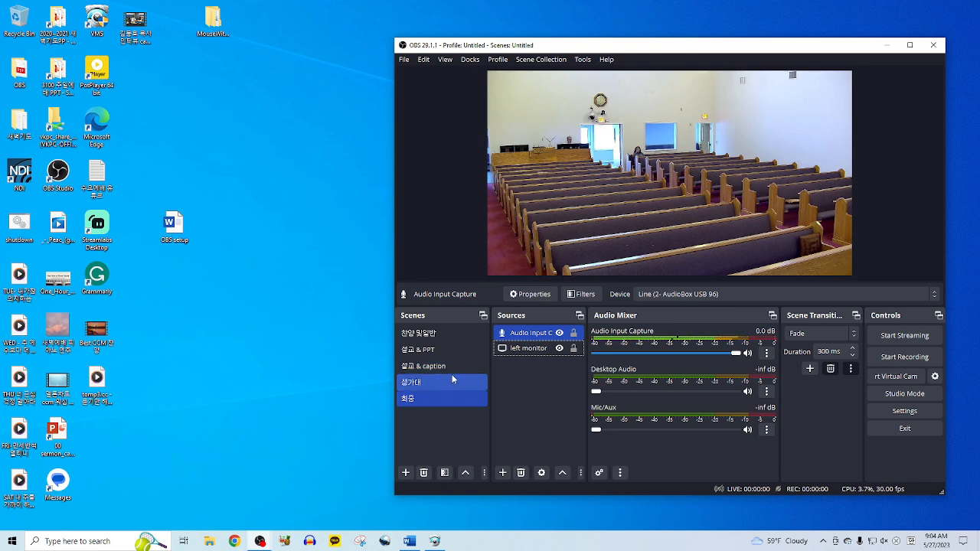
- Create a new scene named 'Full PPT'
click(441, 419)
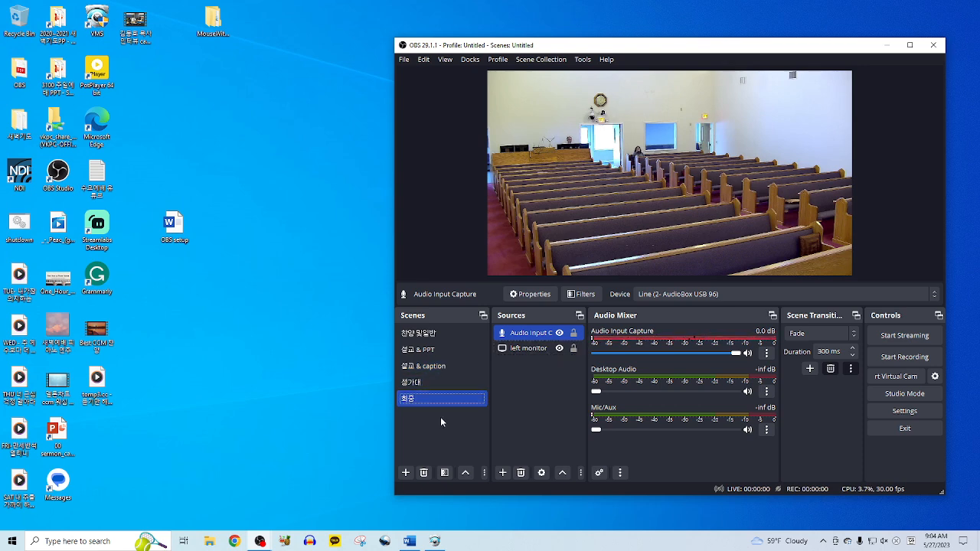
click(405, 472)
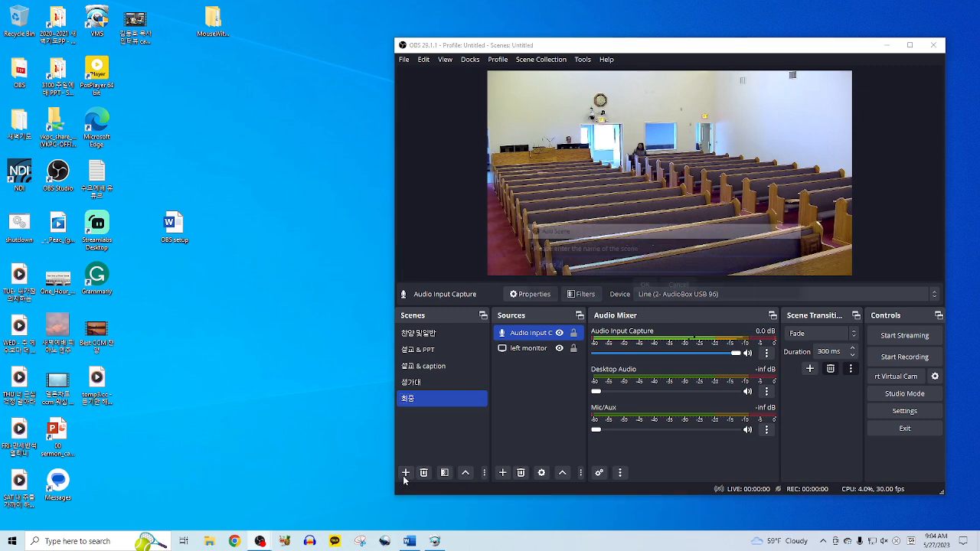
text(라이)
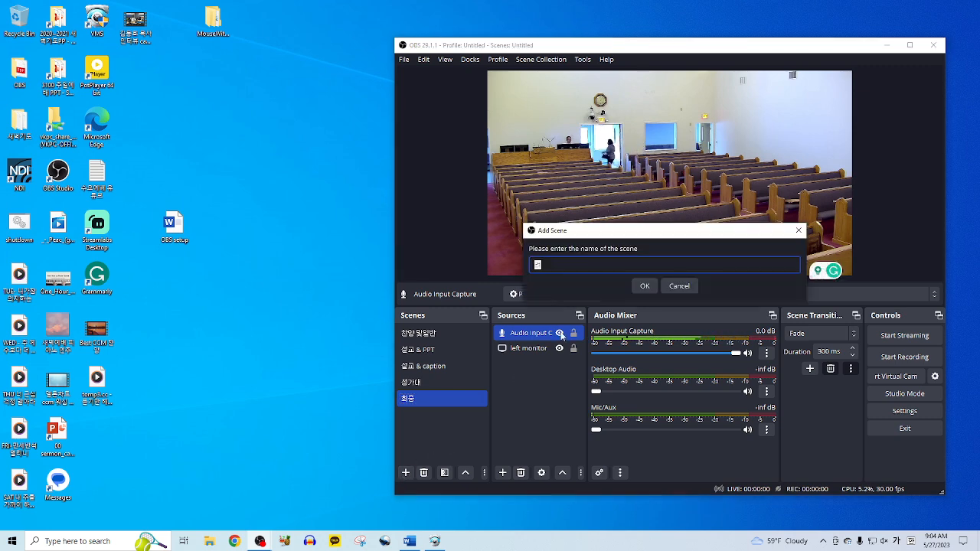
key(BackSpace)
key(BackSpace)
key(BackSpace)
key(Hangul)
text(F)
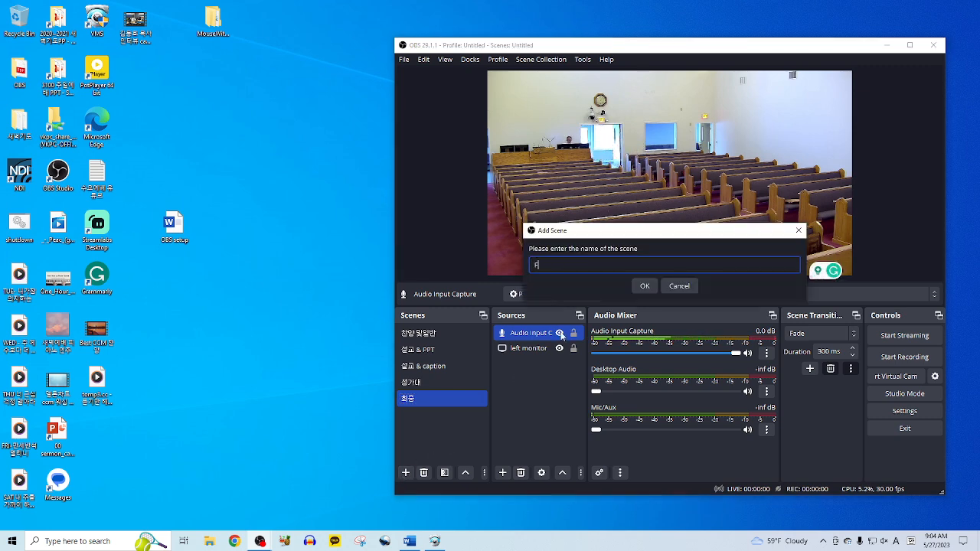
text(ull PPT)
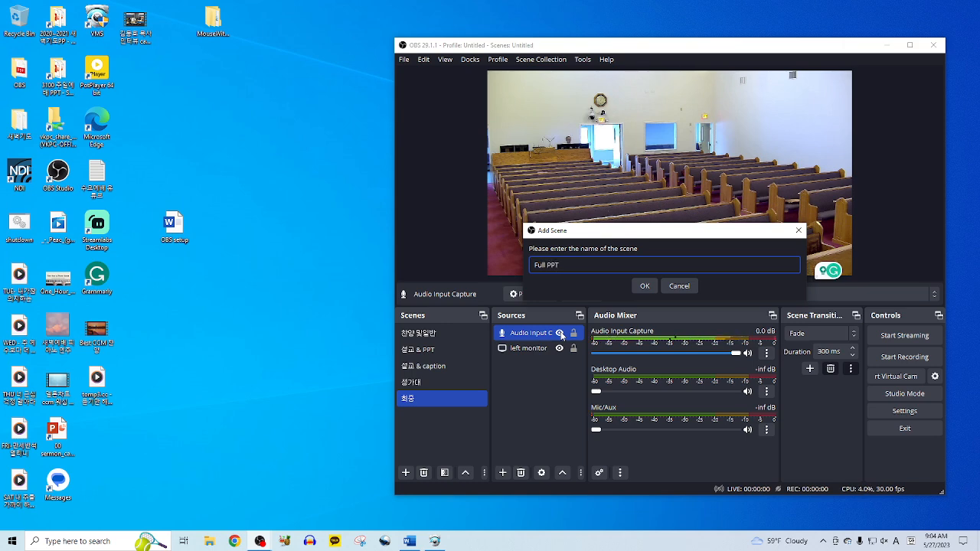
click(645, 286)
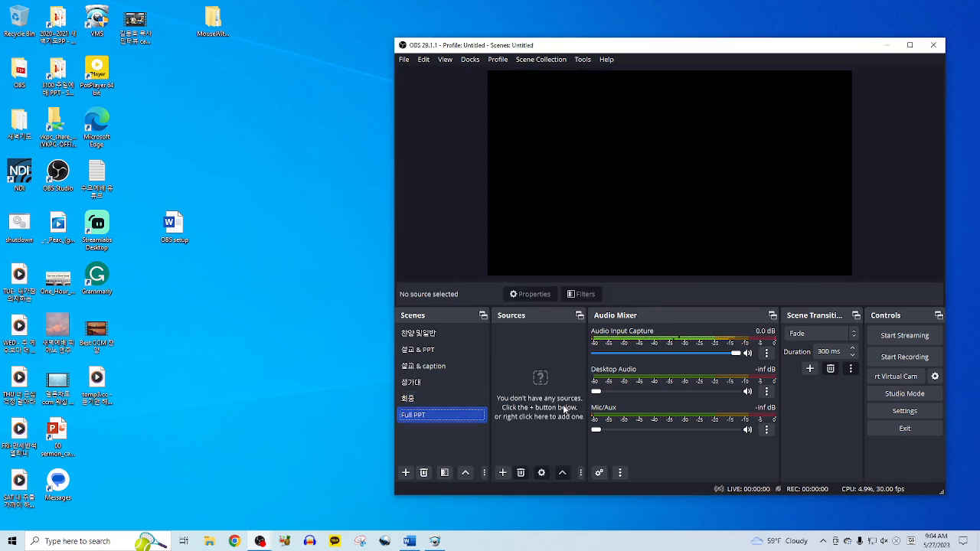
- Add the existing 'PPT capture' video capture device source to the Full PPT scene
click(502, 472)
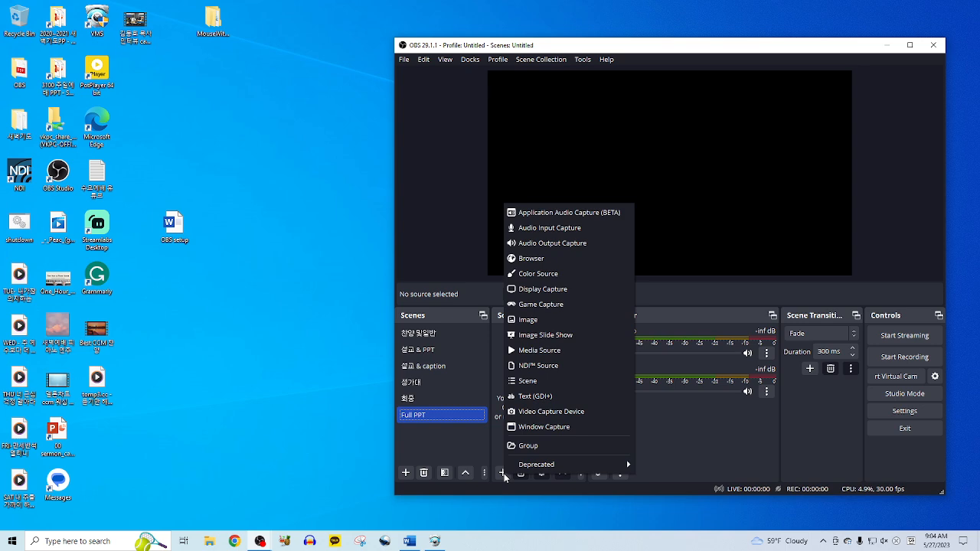
click(567, 413)
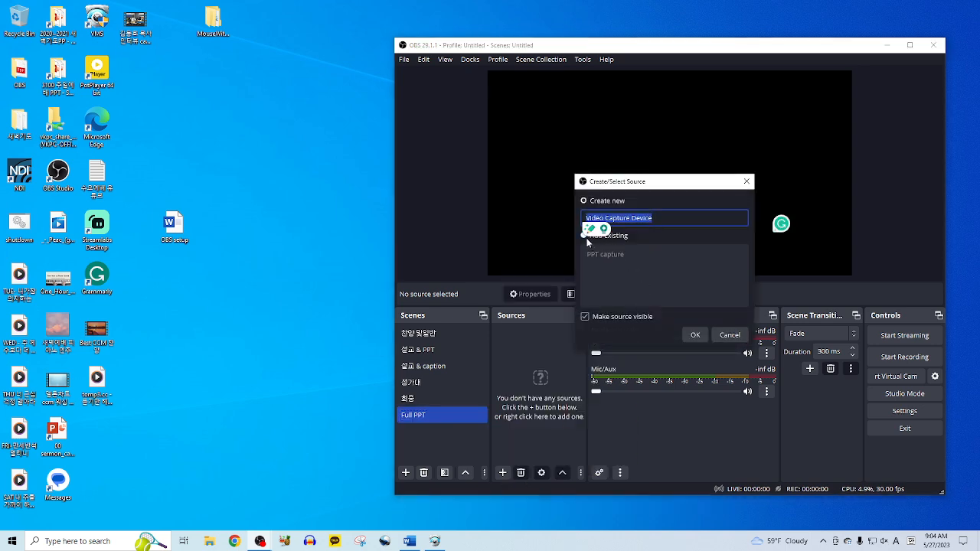
click(604, 229)
click(615, 237)
click(612, 257)
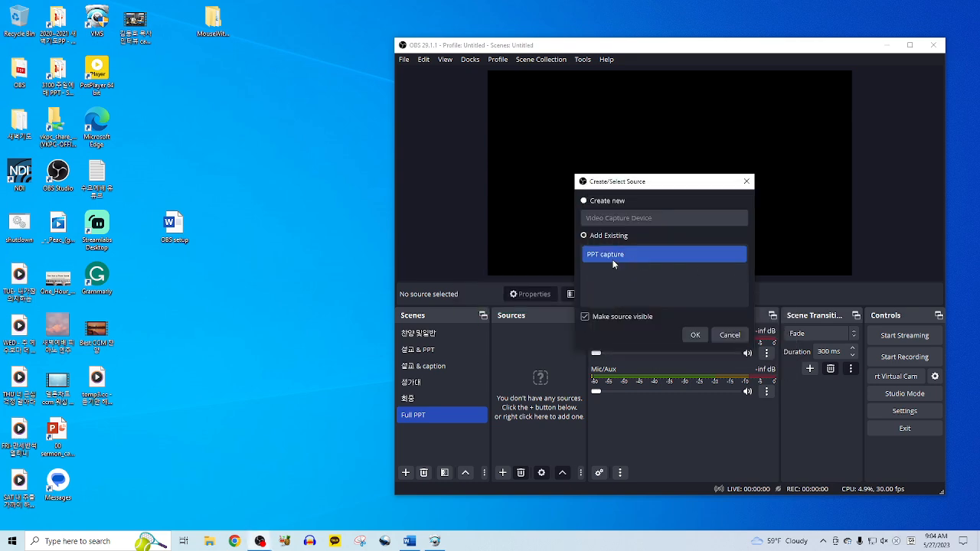
click(695, 334)
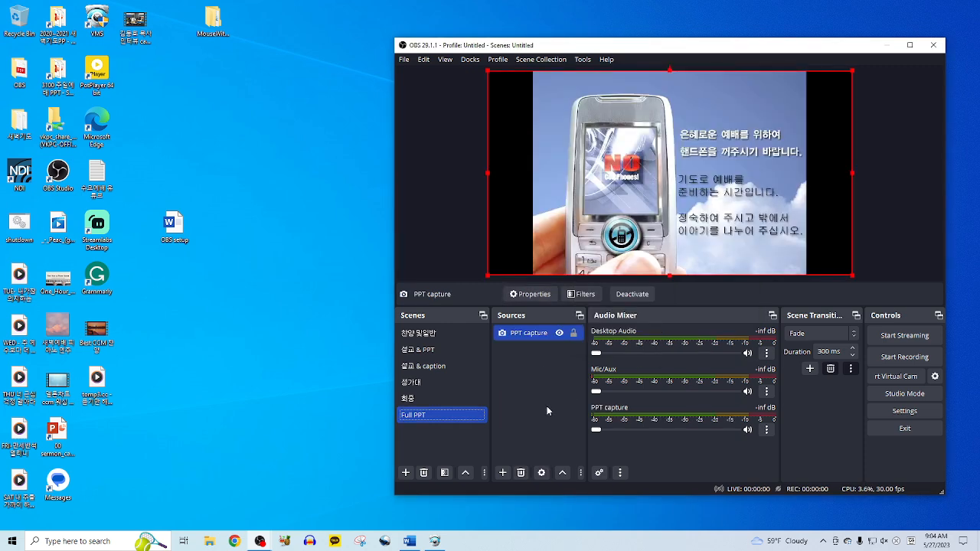
- Crop the black borders off the left and right sides of the PPT capture
drag(488, 172, 534, 186)
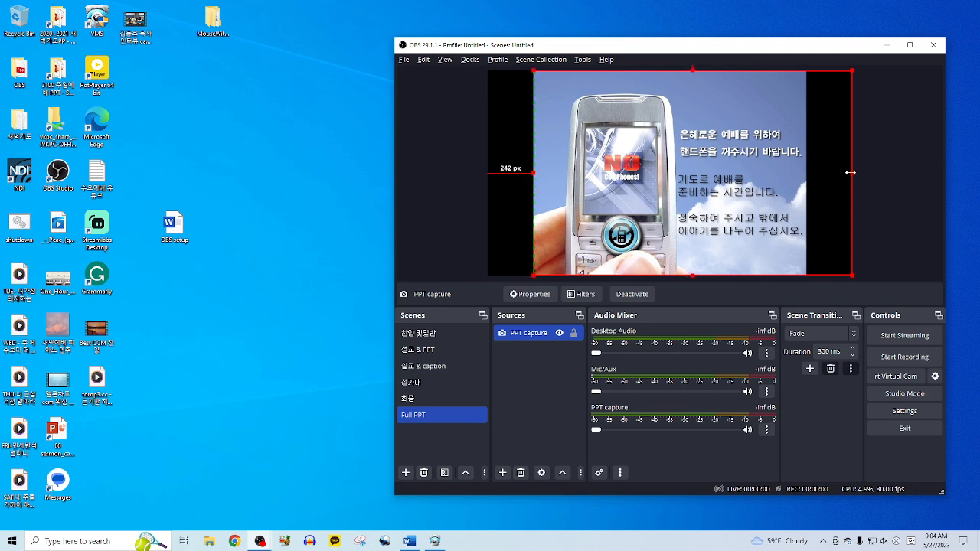
drag(850, 172, 806, 177)
click(877, 198)
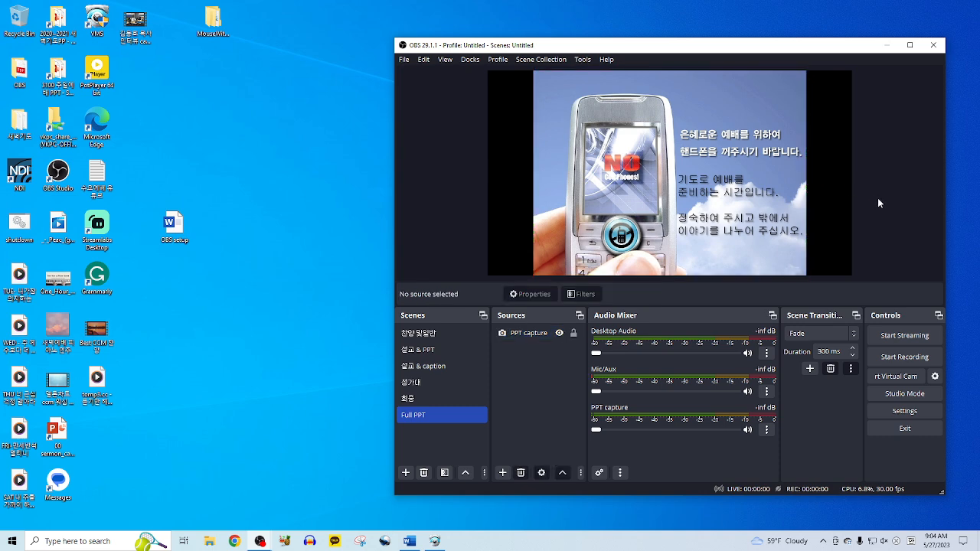
- Resize the PPT capture and apply Transform > Stretch to screen so it fills the canvas
click(757, 235)
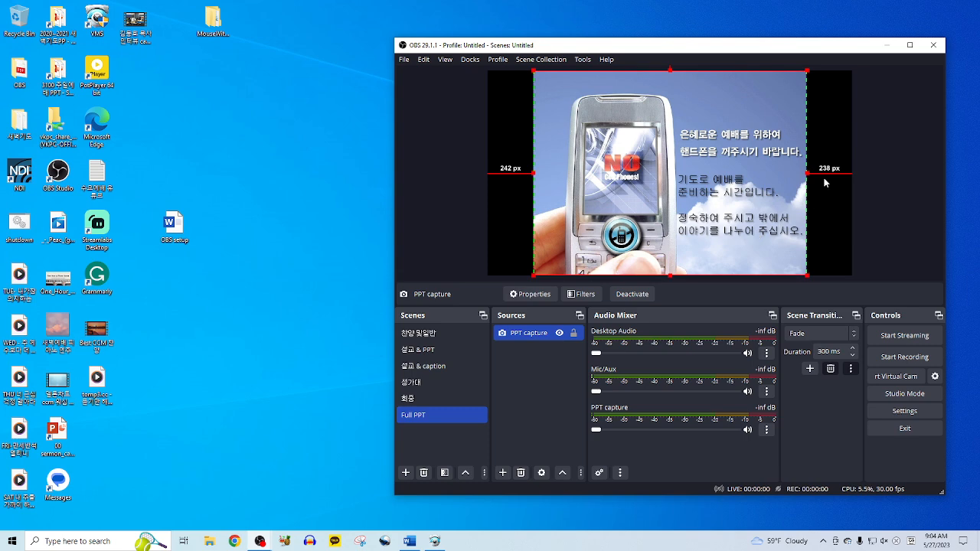
mouse_move(809, 70)
mouse_down()
mouse_move(847, 42)
mouse_move(796, 84)
mouse_move(808, 77)
mouse_up()
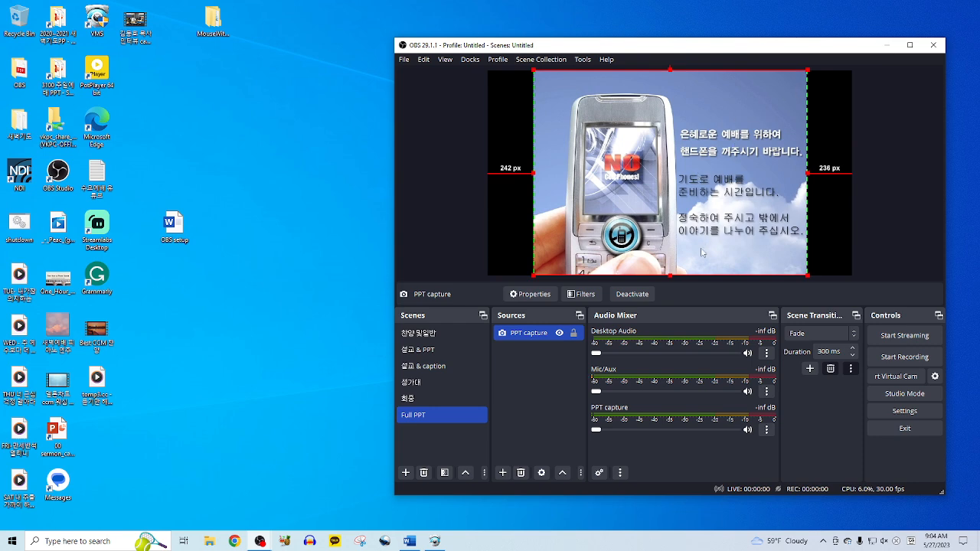
right_click(724, 260)
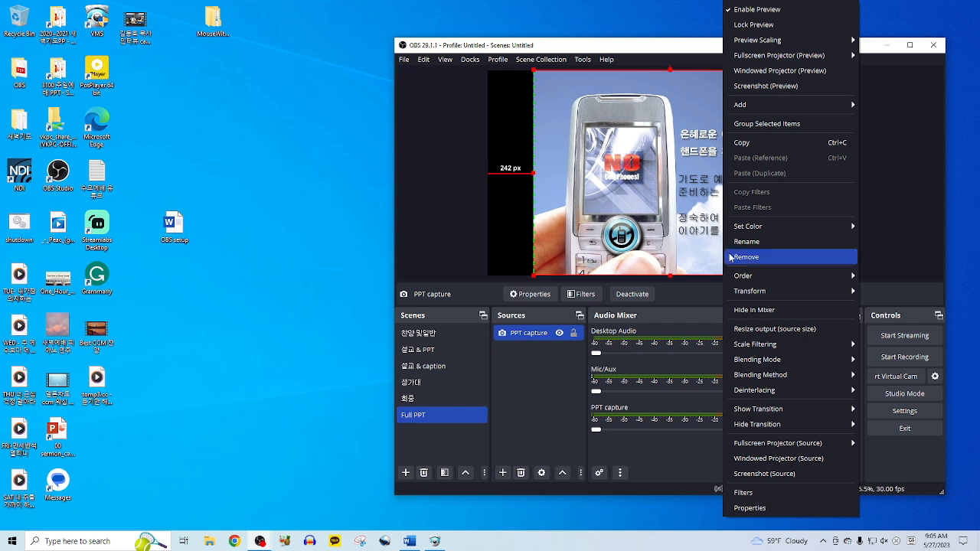
mouse_move(760, 292)
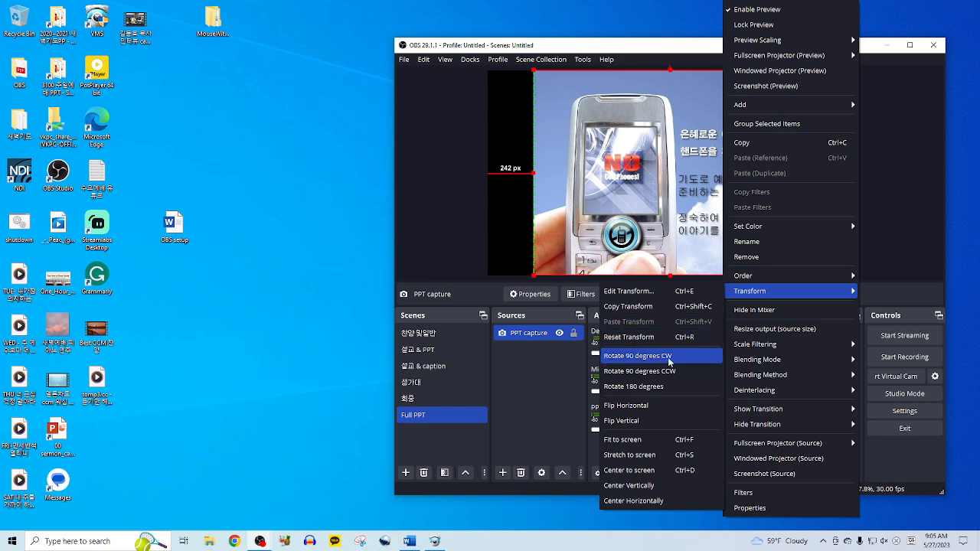
click(690, 459)
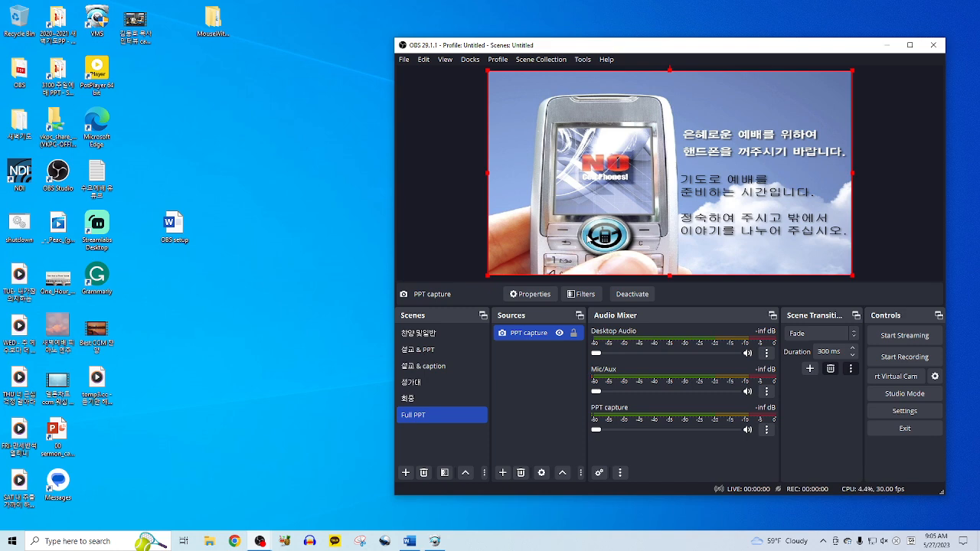
click(527, 405)
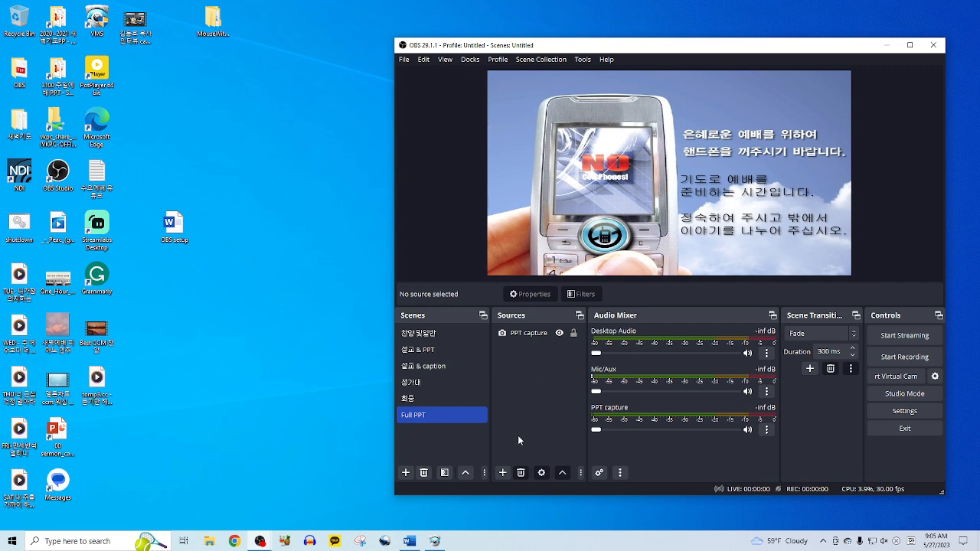
- Add the existing 'Audio Input Capture' source to the Full PPT scene
click(502, 473)
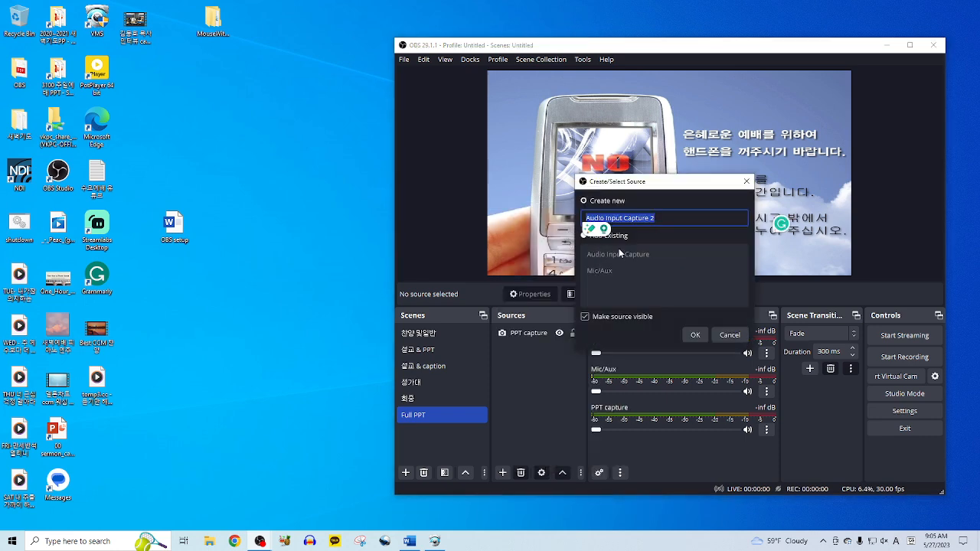
click(622, 239)
click(601, 255)
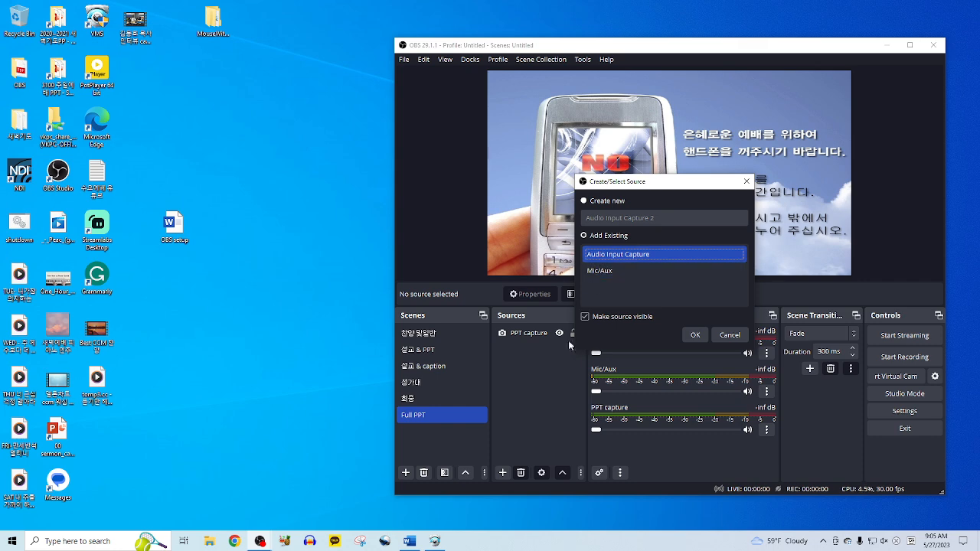
click(691, 334)
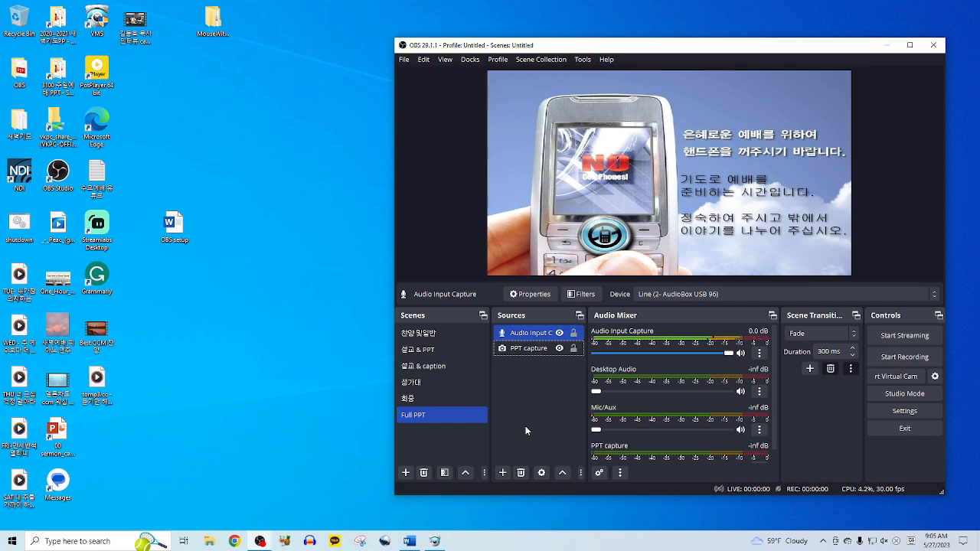
- Check the sources in the 회중, 설교 & caption, 설교 & PPT, 찬양 및일반 and Full PPT scenes
click(427, 401)
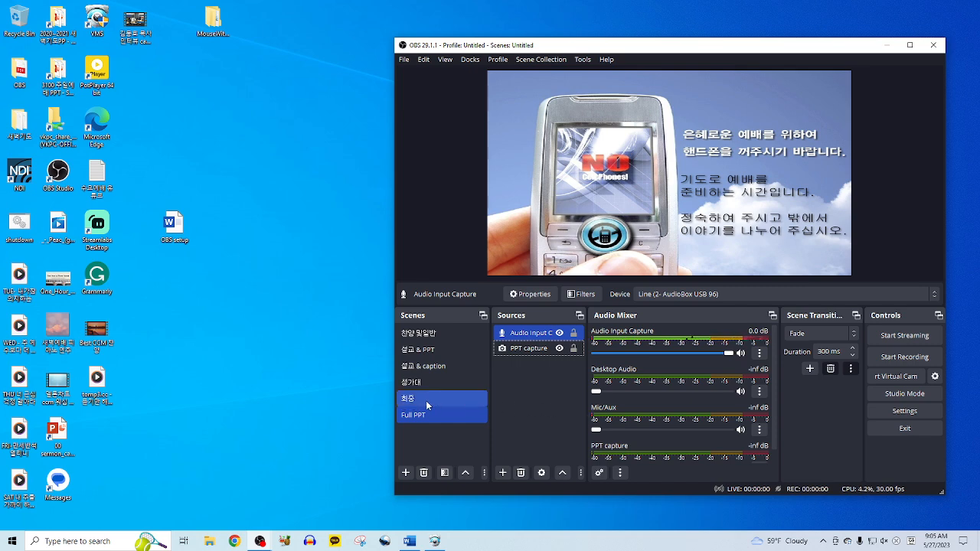
click(452, 368)
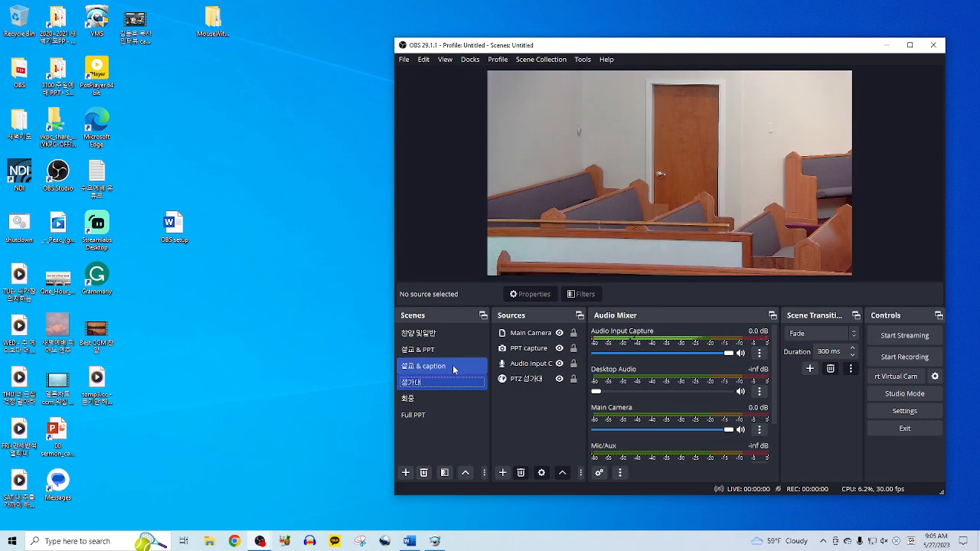
click(418, 349)
click(418, 332)
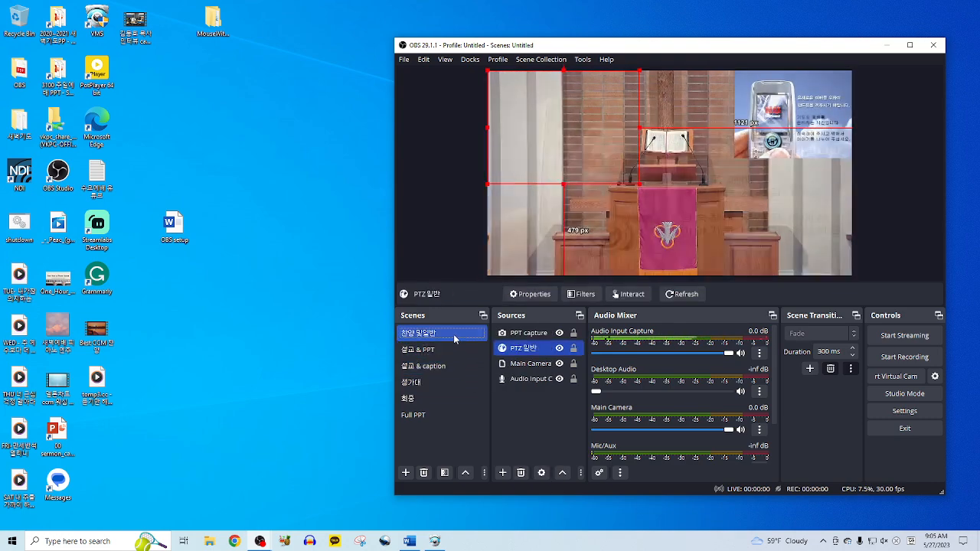
click(541, 432)
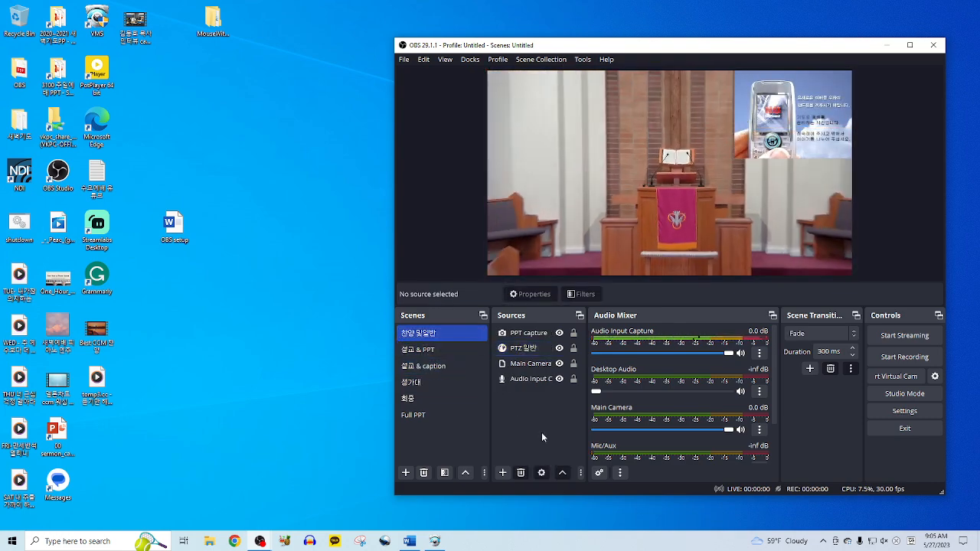
click(432, 416)
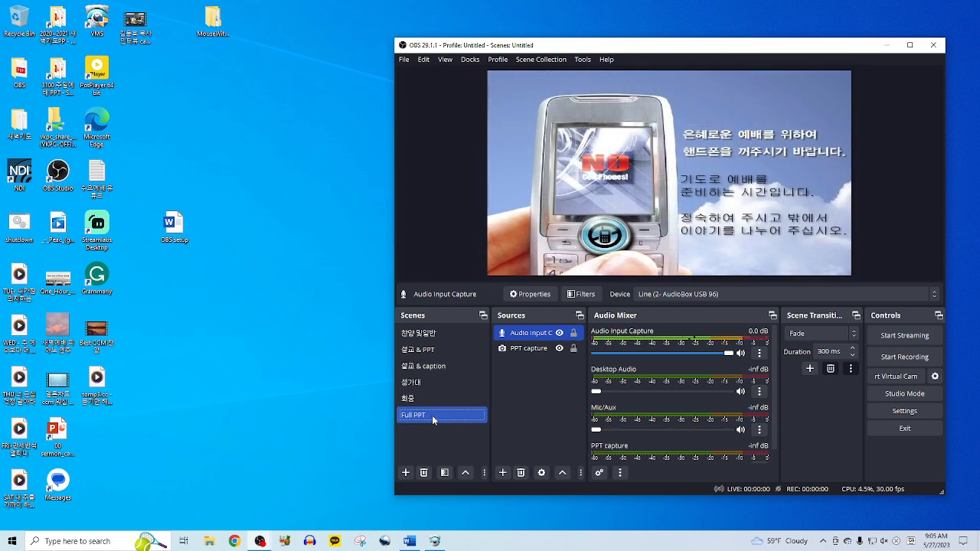
click(455, 337)
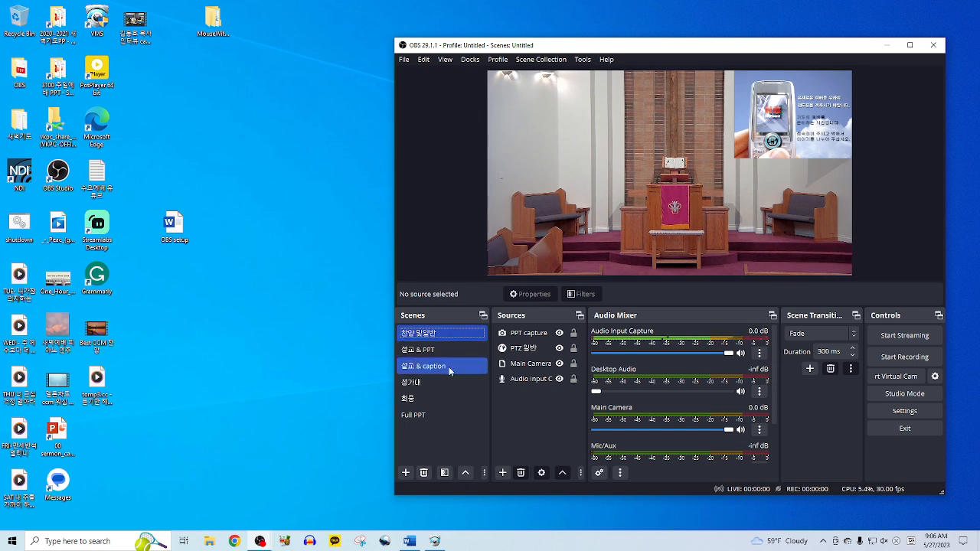
click(451, 353)
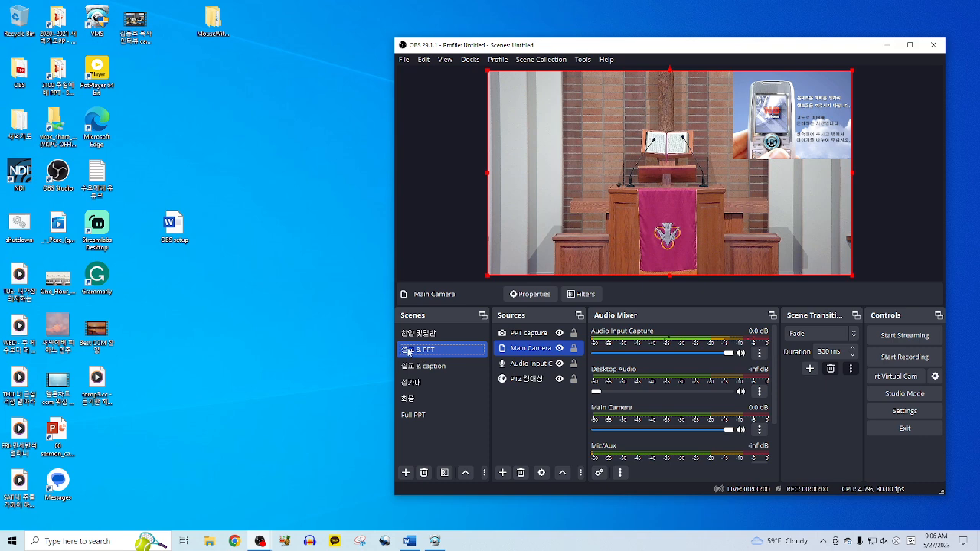
- Start renaming 설교 & PPT, then switch to 설교 & caption and open the sermon caption presentation
right_click(417, 353)
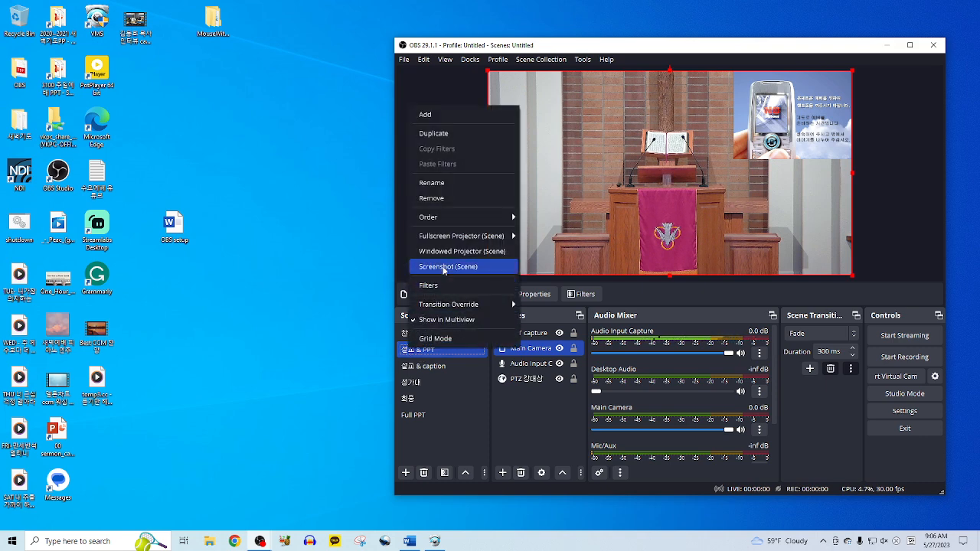
click(468, 183)
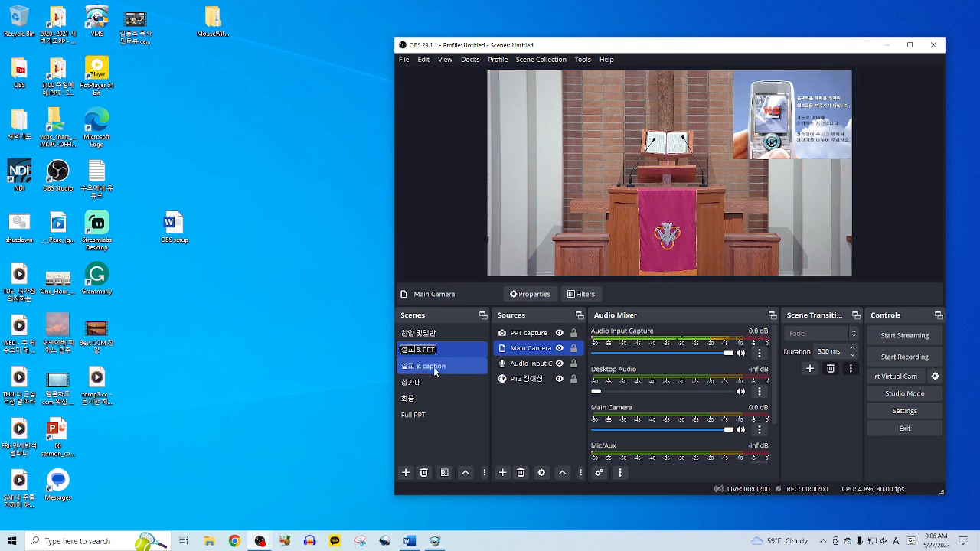
click(433, 366)
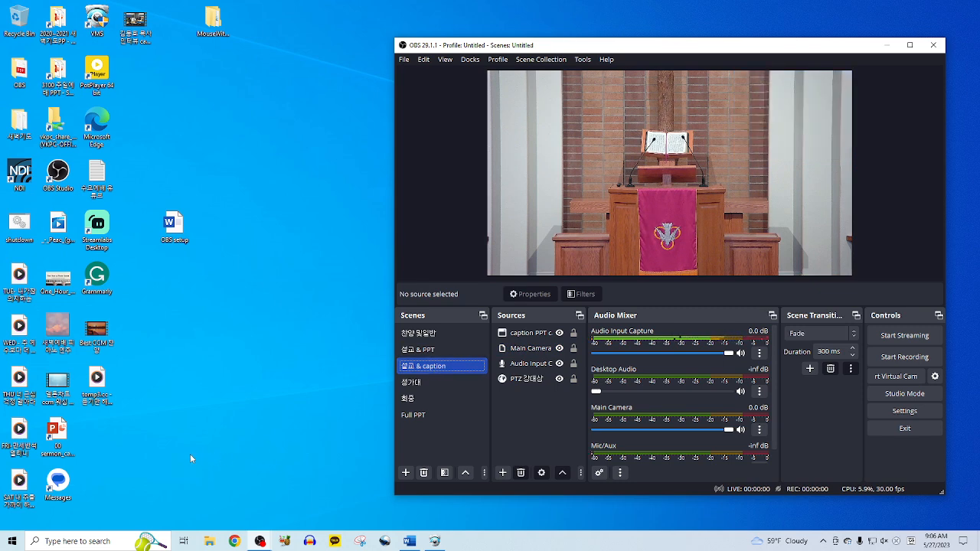
click(58, 440)
- Run the sermon caption deck as a windowed slide show at slide 4, then select 성가대
double_click(57, 440)
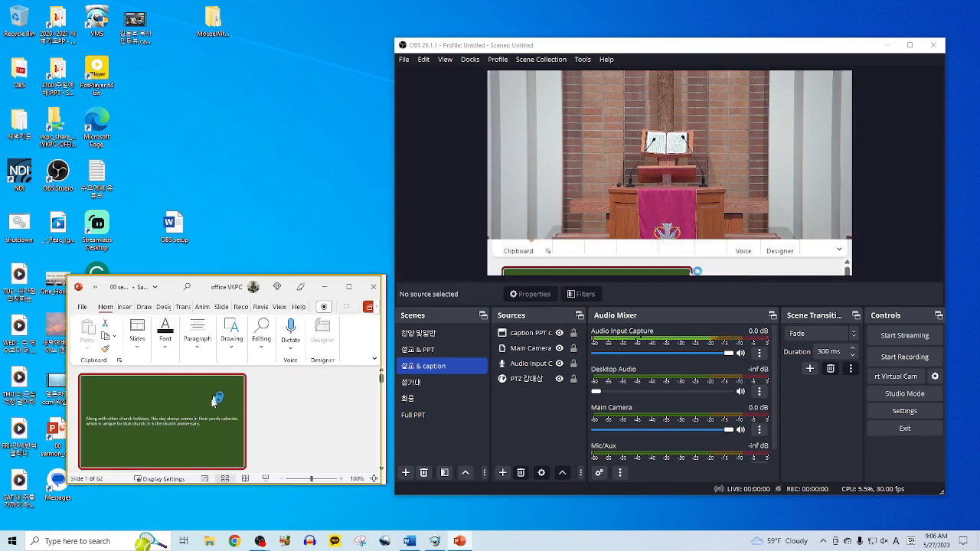
click(265, 479)
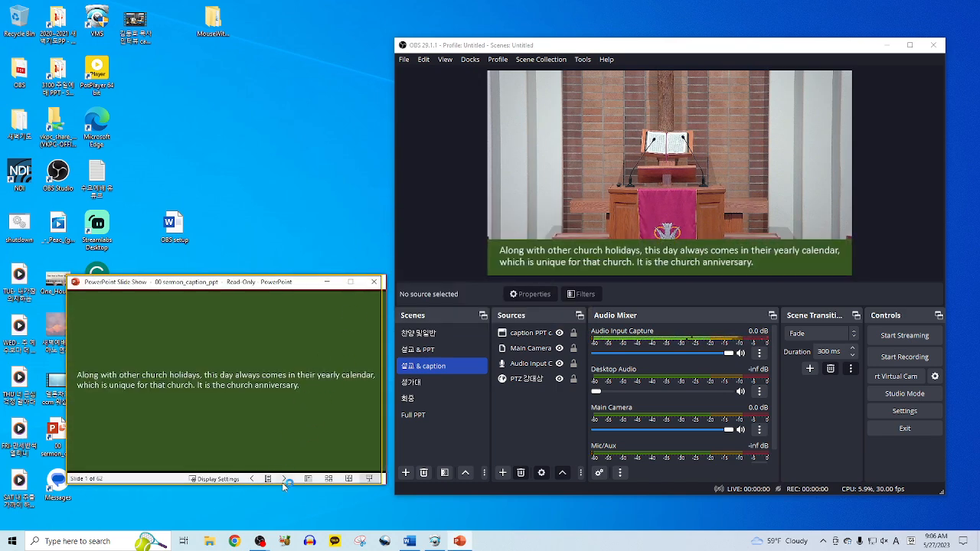
click(283, 479)
click(284, 478)
click(284, 479)
click(347, 220)
click(429, 382)
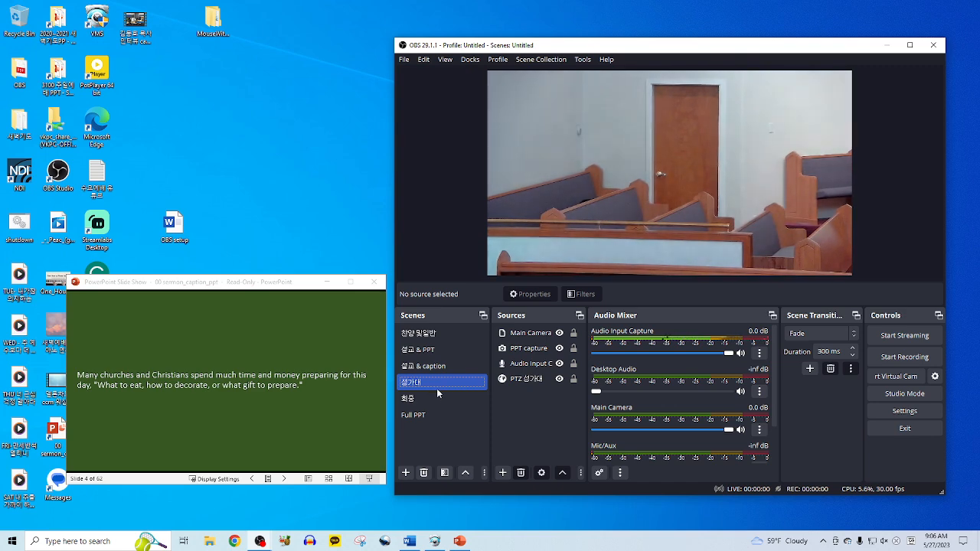
- Cycle through the 찬양 및일반, 화중 and Full PPT scenes, ending on 찬양 및일반
click(448, 334)
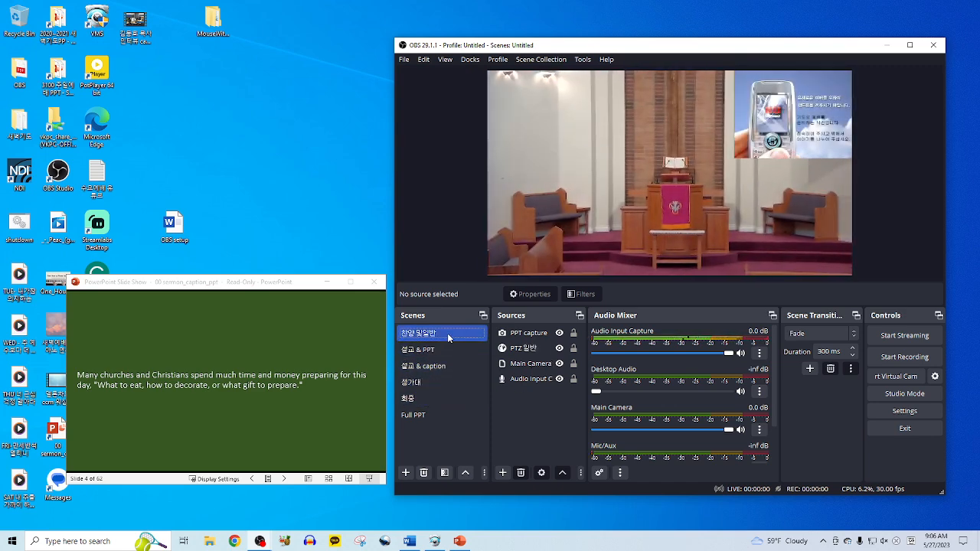
click(426, 401)
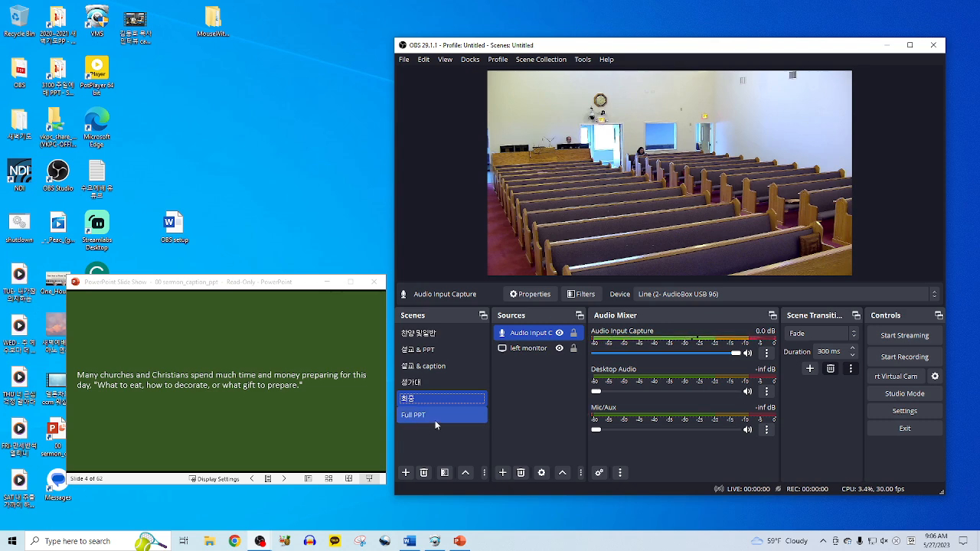
click(434, 415)
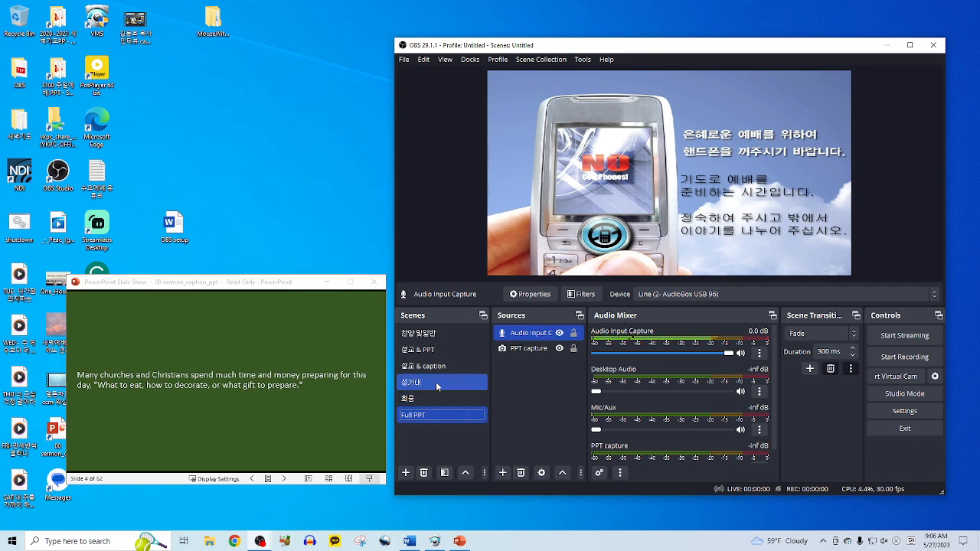
click(443, 335)
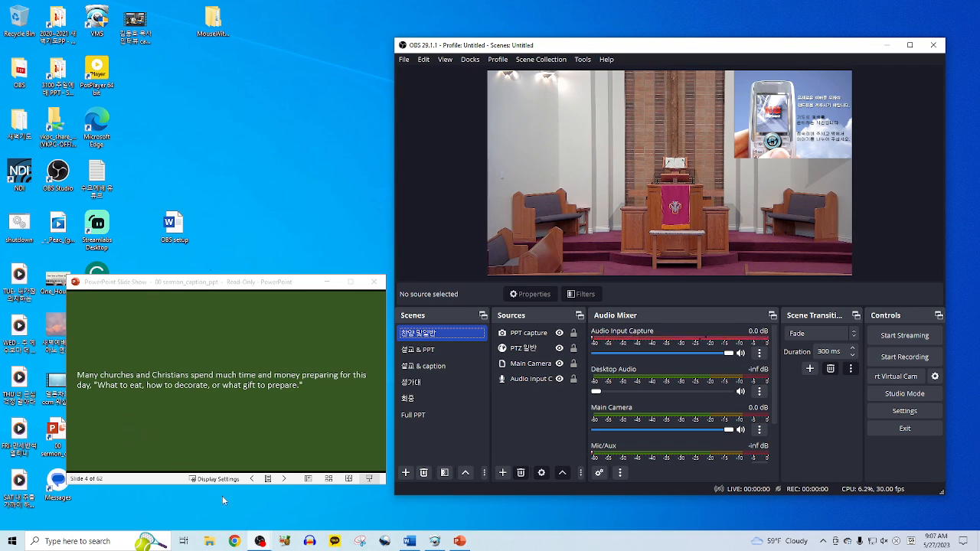
- Bring the browser over OBS on YouTube and choose Create > Go live
click(235, 542)
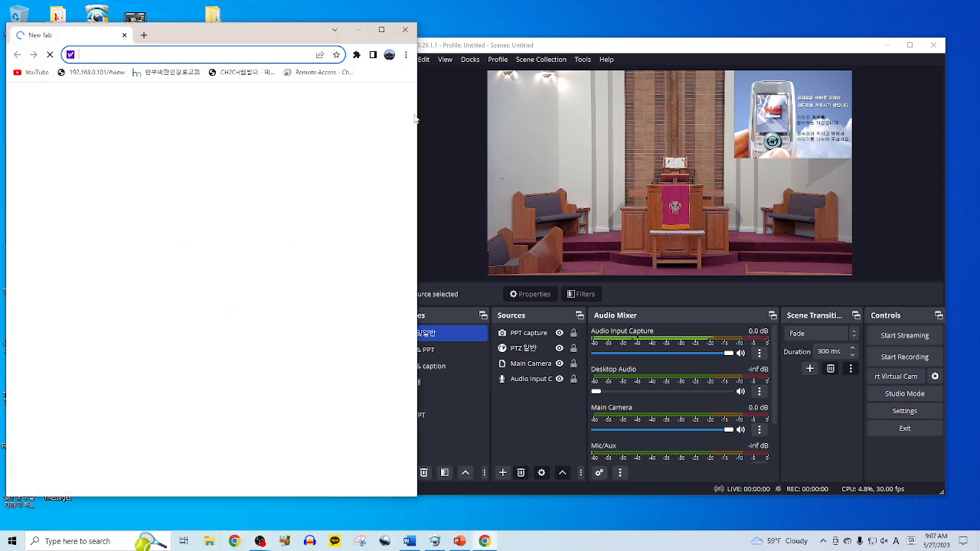
drag(420, 118, 541, 120)
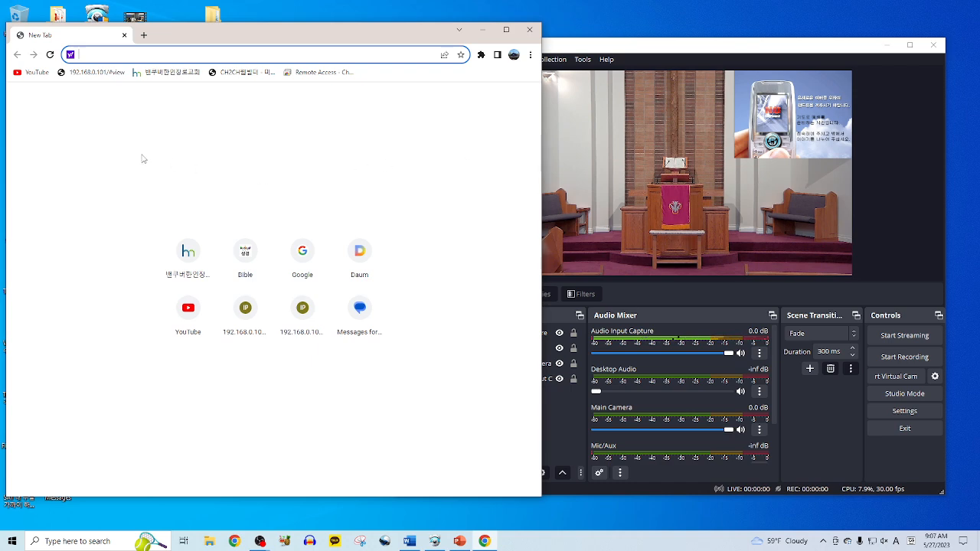
click(33, 72)
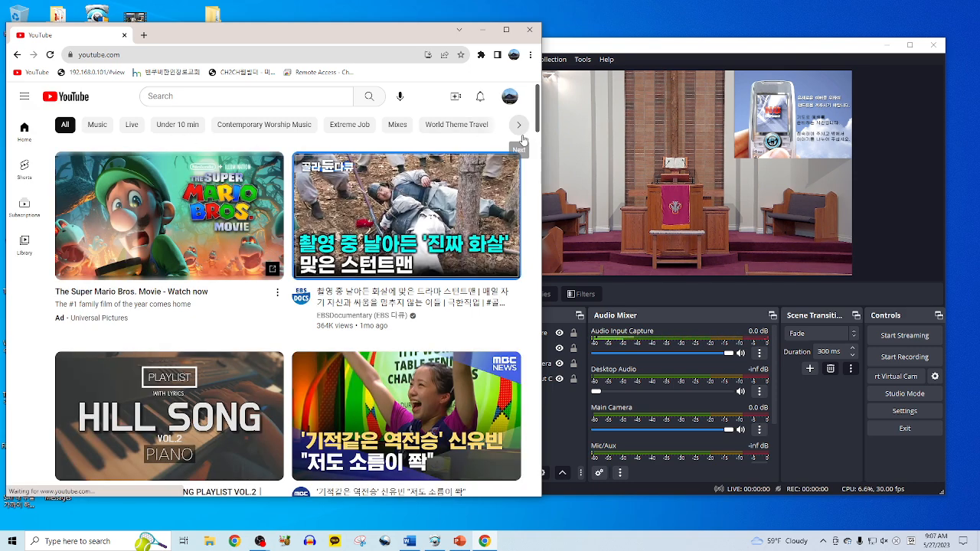
drag(580, 51, 603, 45)
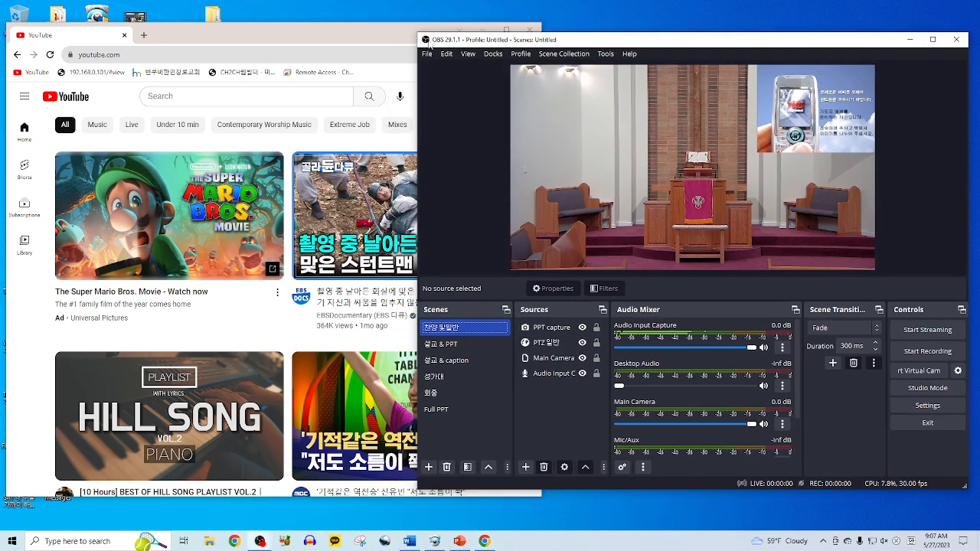
click(382, 36)
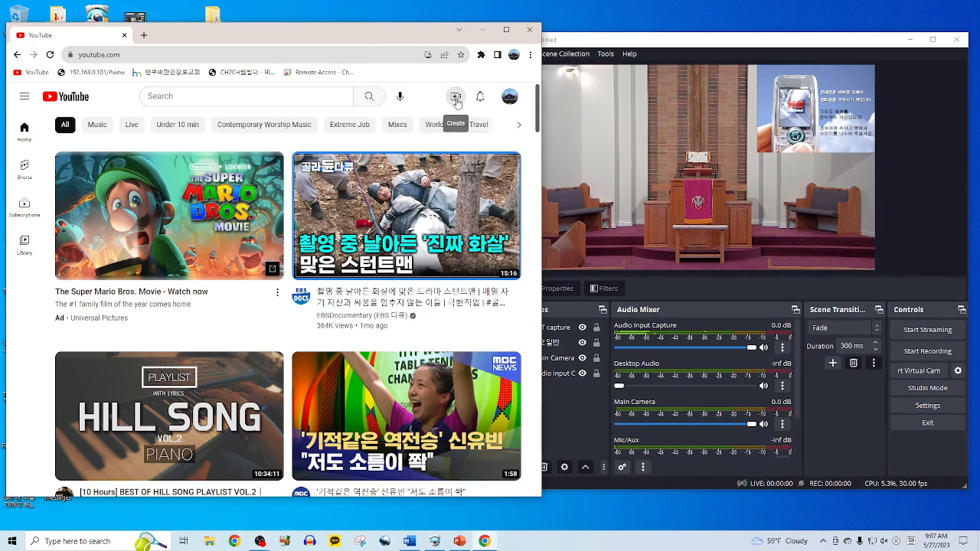
click(456, 101)
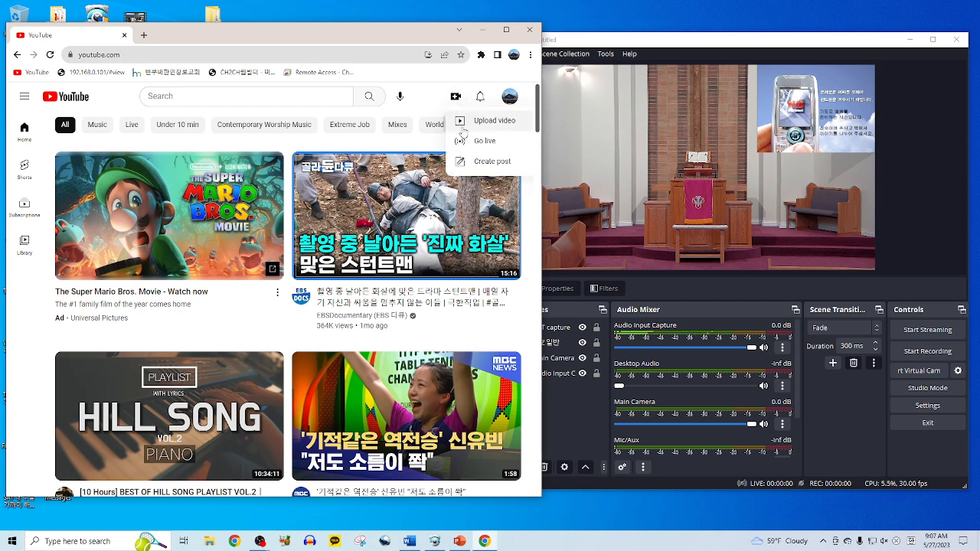
click(476, 148)
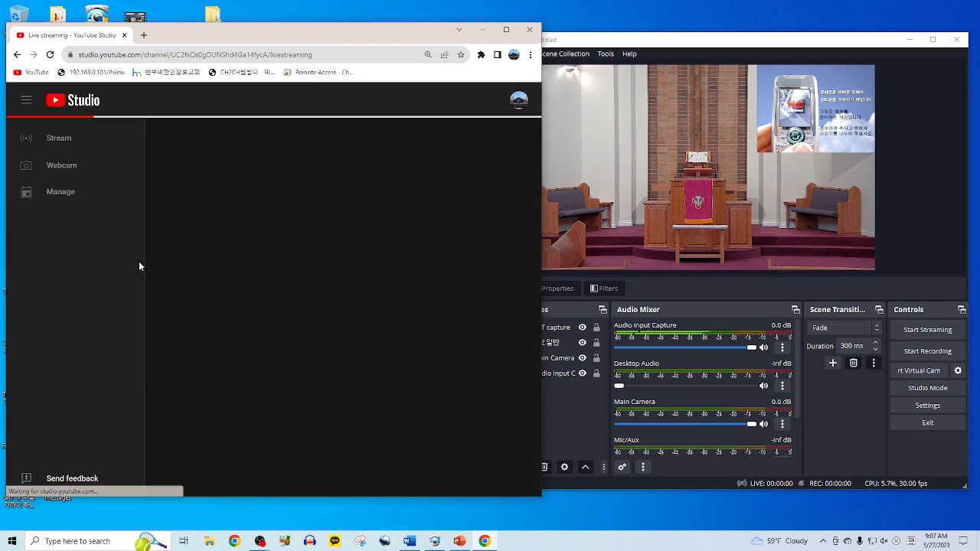
- Start scheduling a new stream that reuses the 5월 21일 주일예배 stream's settings
double_click(61, 194)
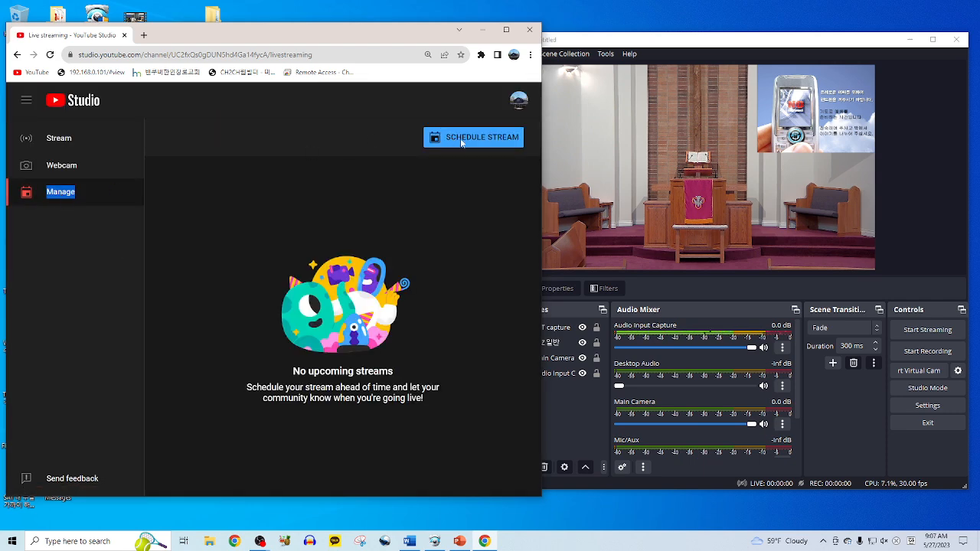
click(464, 146)
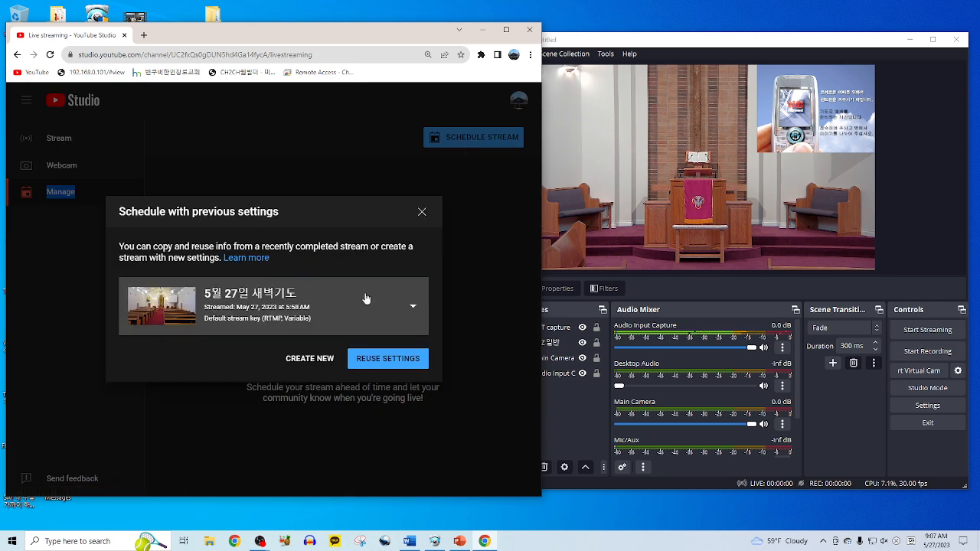
click(416, 319)
scroll(314, 350, down, 3)
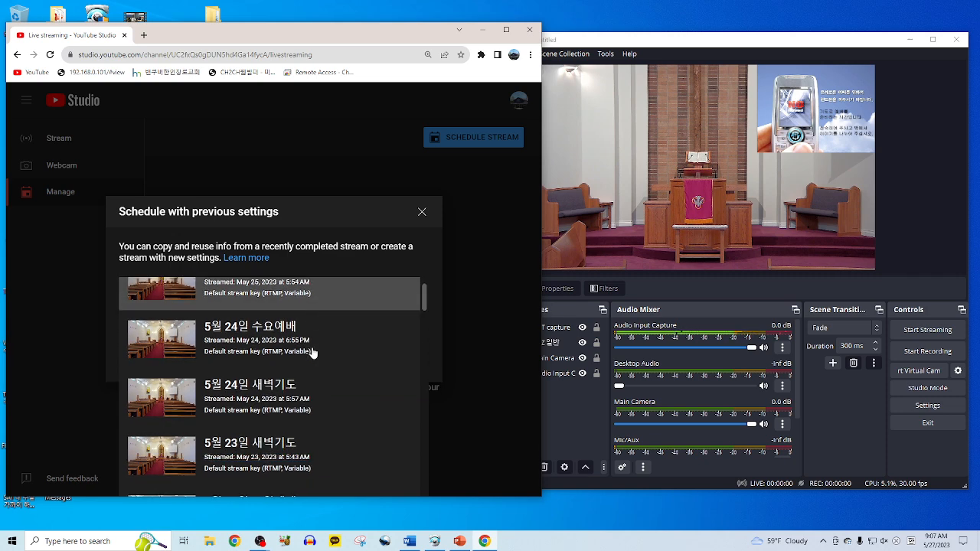
scroll(313, 353, down, 1)
click(305, 361)
click(377, 364)
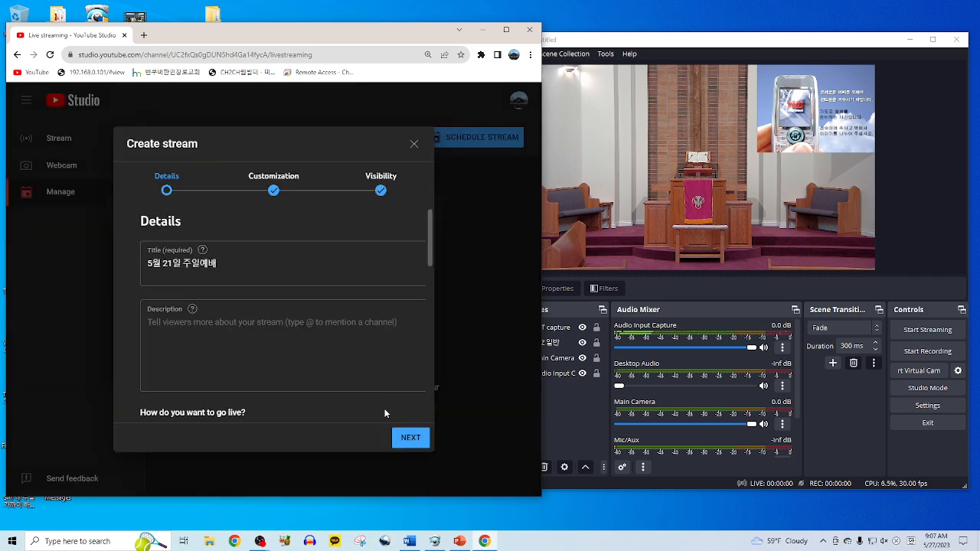
- Rename the stream title to 'test' and finish creating the scheduled stream
click(416, 435)
scroll(314, 334, down, 1)
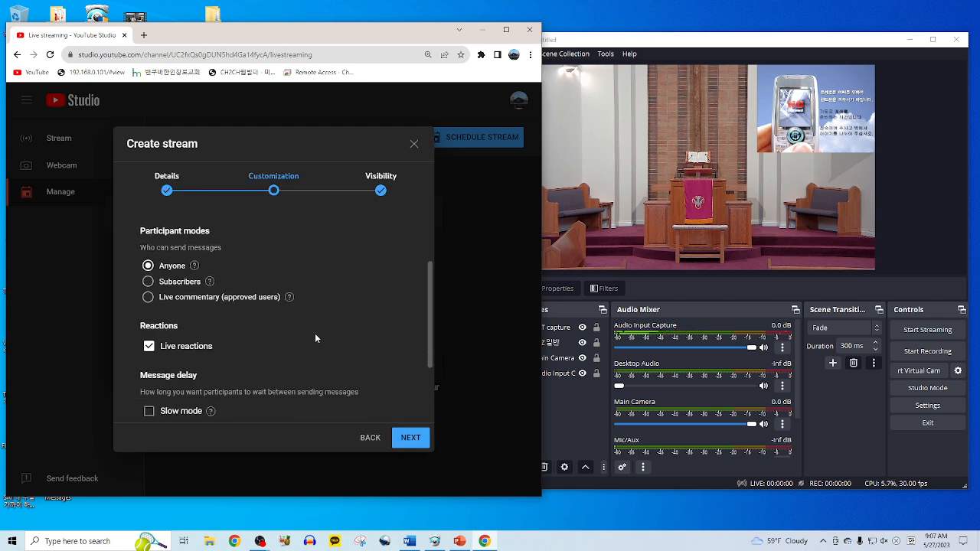
click(370, 437)
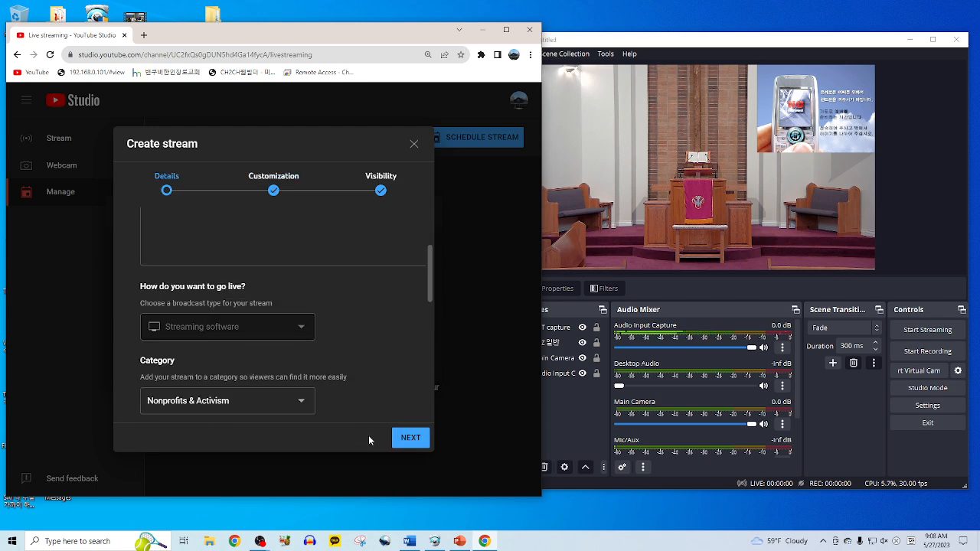
scroll(369, 368, up, 3)
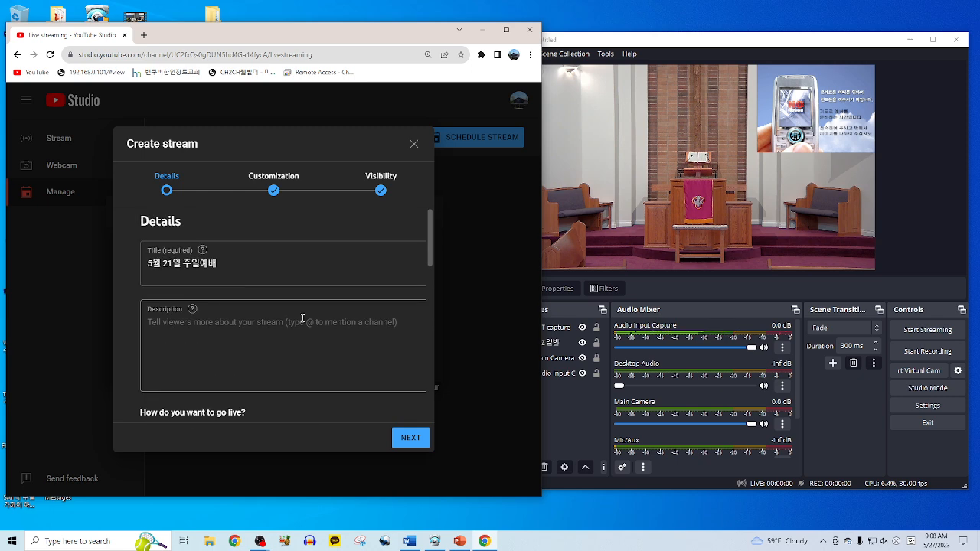
drag(248, 259, 125, 271)
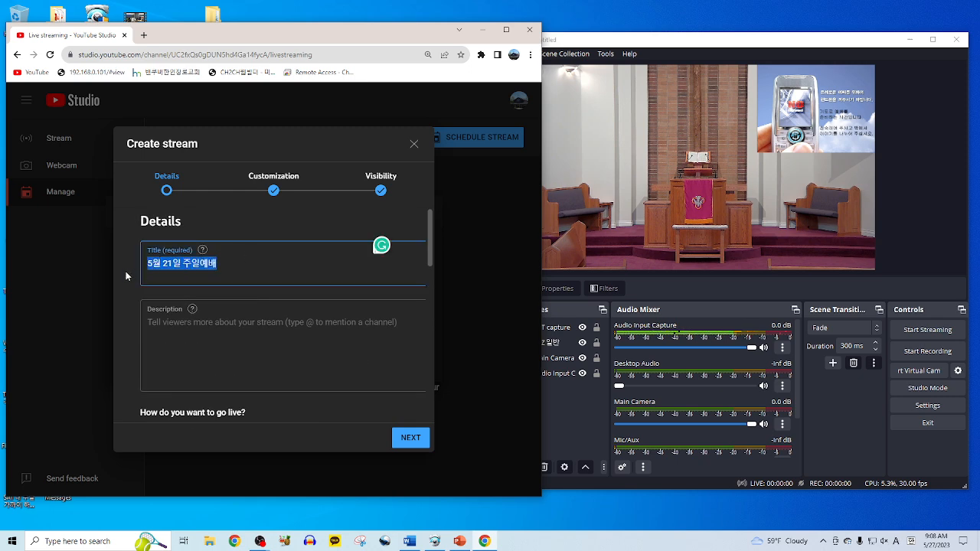
text(test)
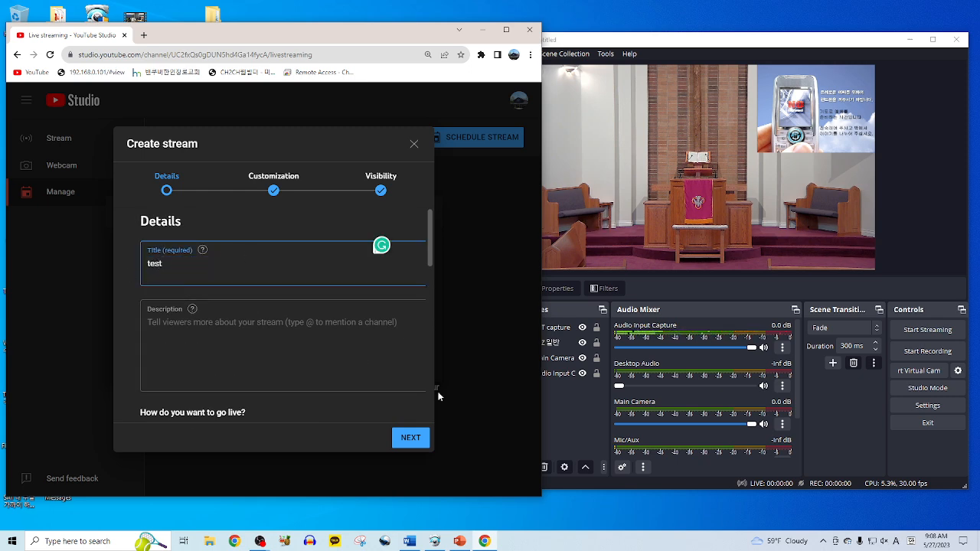
click(411, 439)
scroll(390, 398, down, 5)
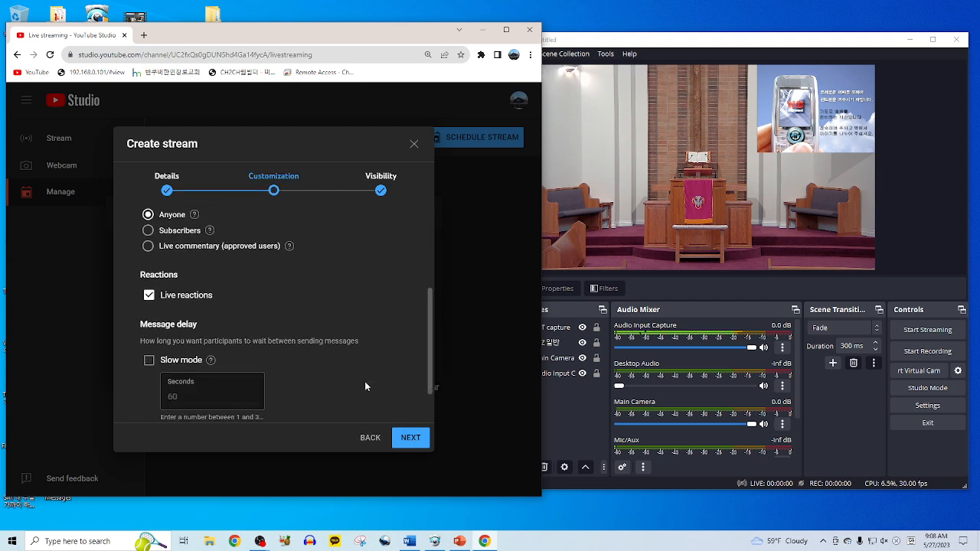
click(410, 438)
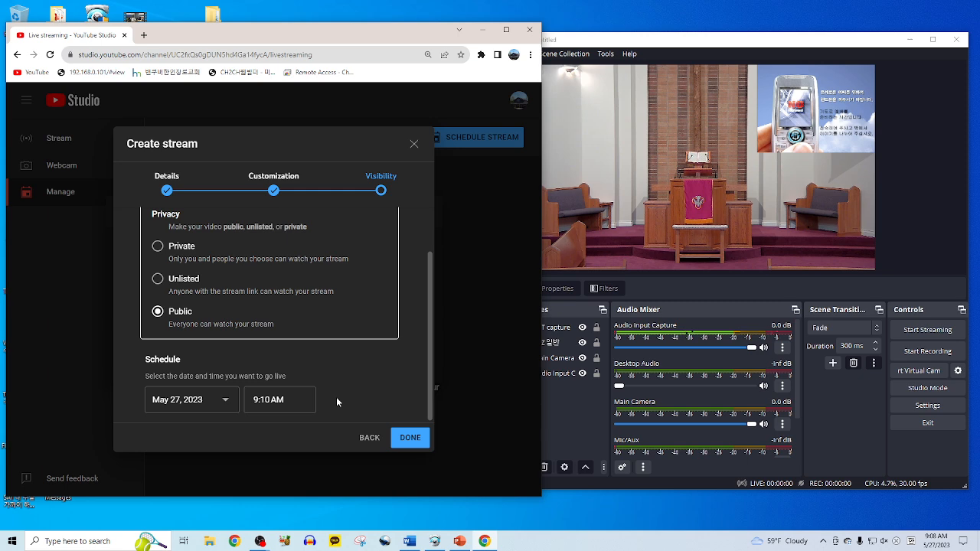
click(406, 439)
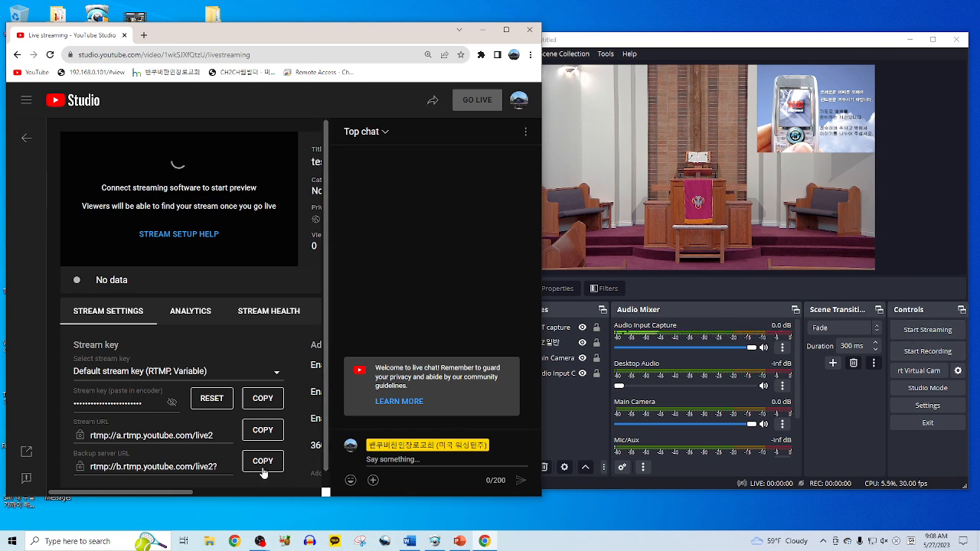
- Copy the new stream's key in YouTube Studio and open OBS Settings
click(272, 404)
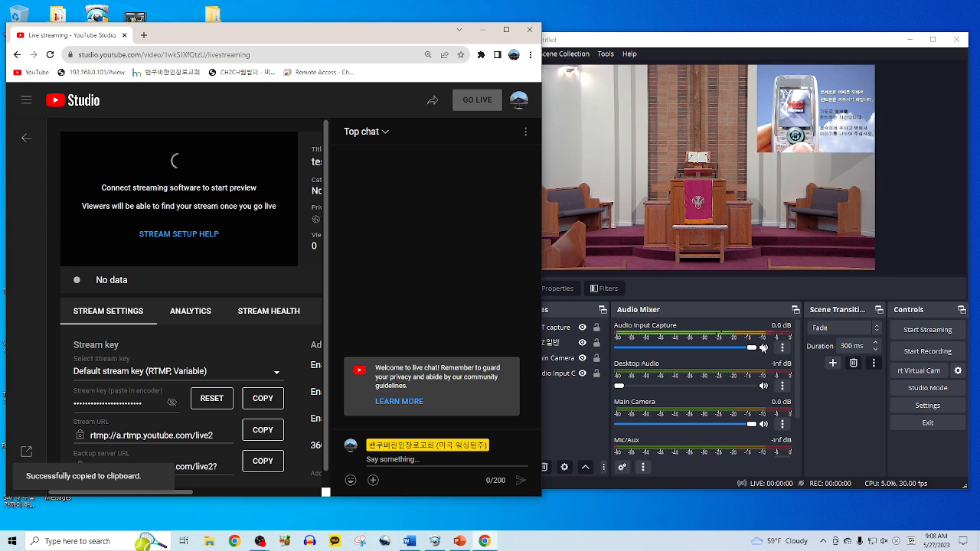
click(915, 407)
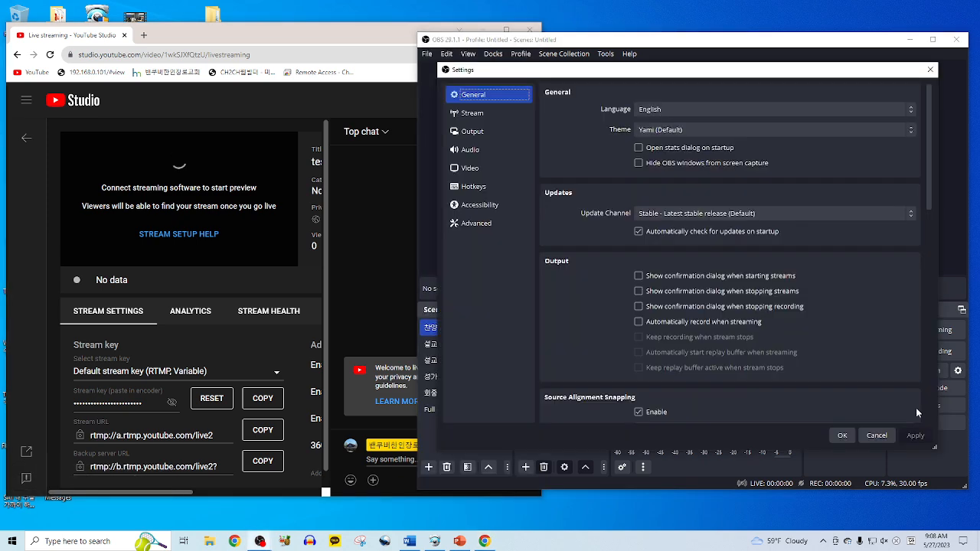
- Switch YouTube - RTMPS to a manual stream key, paste the copied key, and apply
click(492, 115)
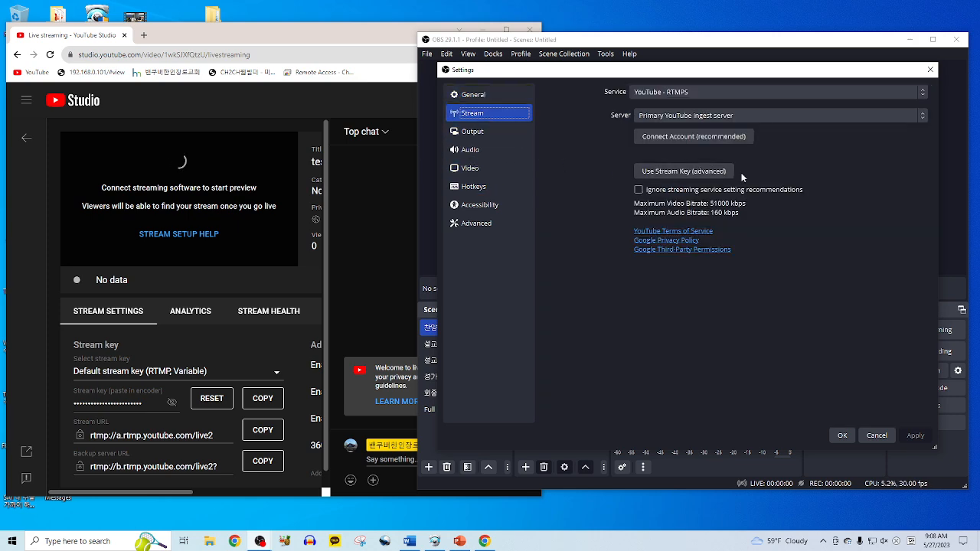
click(715, 170)
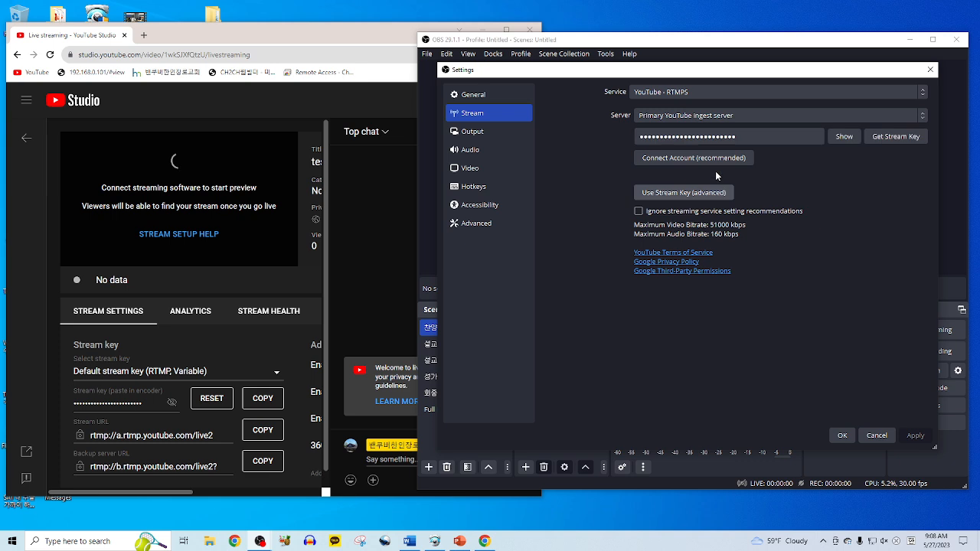
click(842, 137)
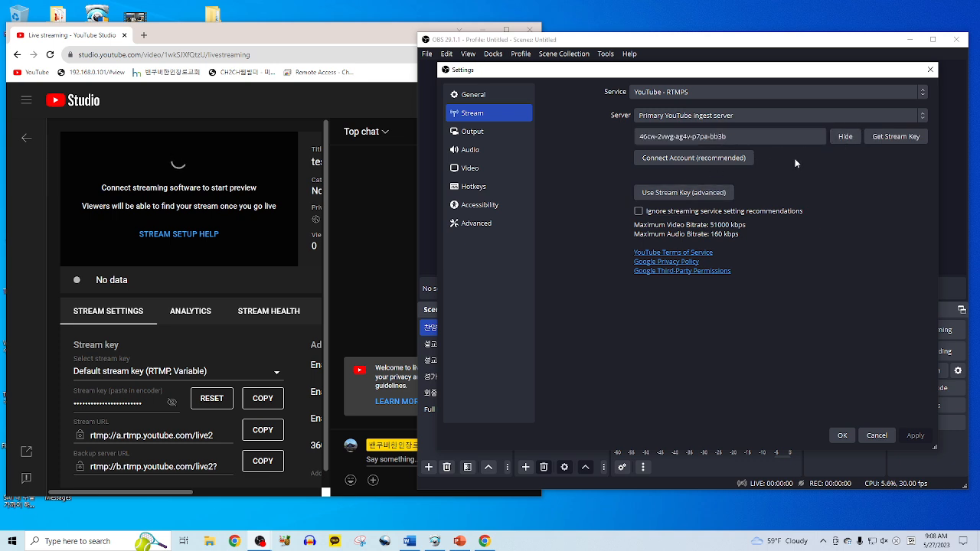
click(778, 140)
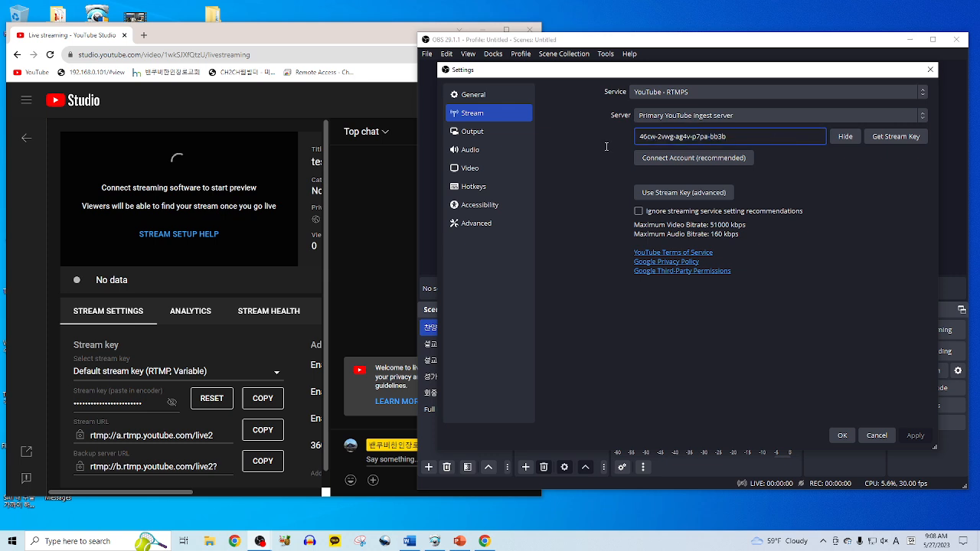
key(ctrl+a)
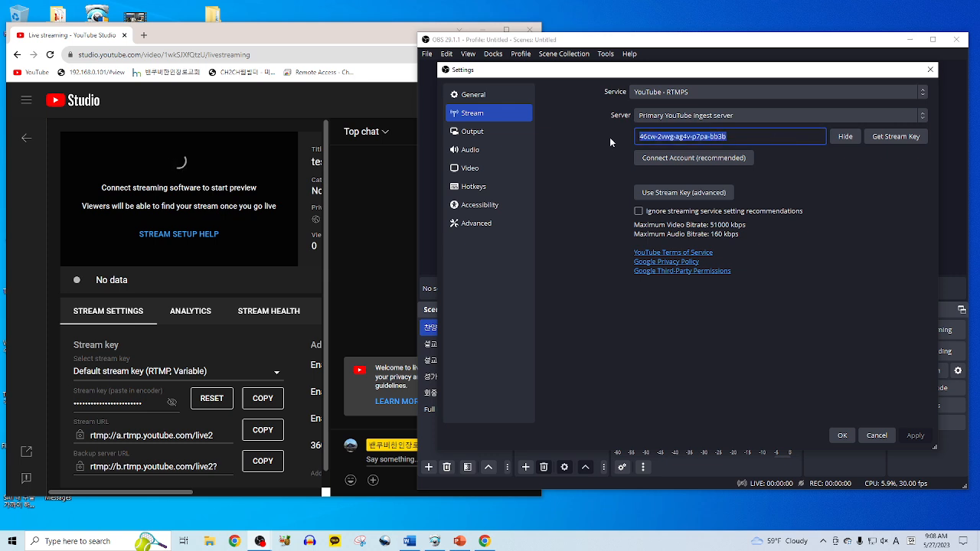
key(ctrl+v)
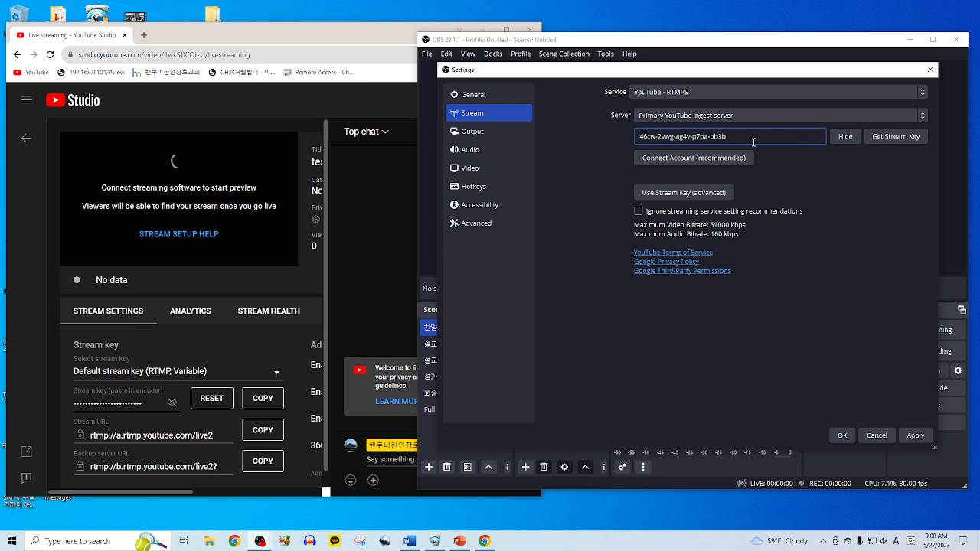
key(ctrl+a)
key(ctrl+v)
click(914, 434)
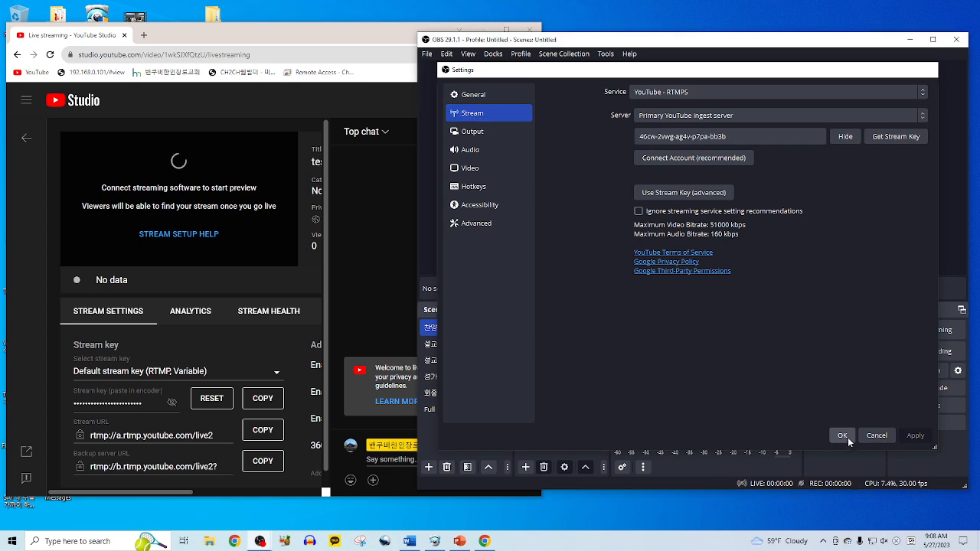
click(847, 437)
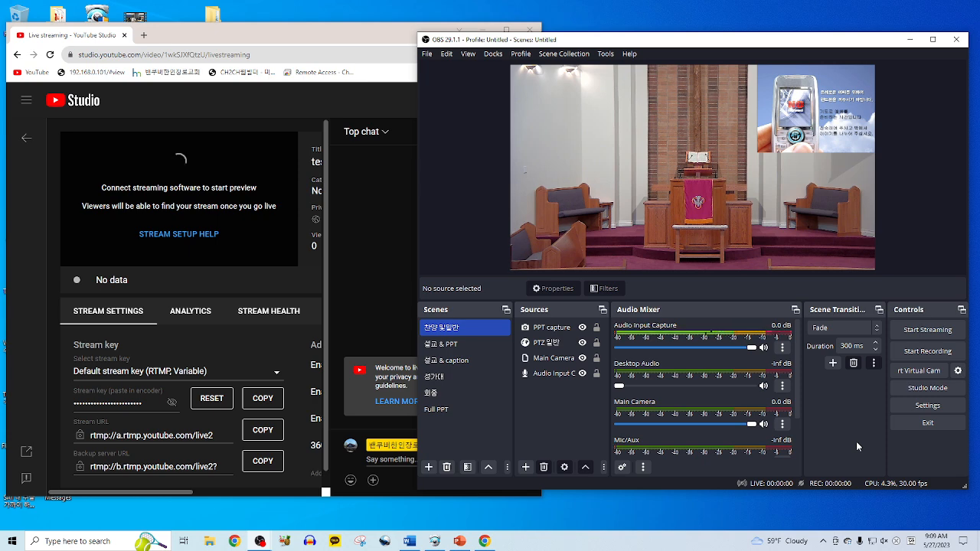
- Start streaming from OBS and confirm YouTube Studio's preview reports an excellent connection
click(912, 335)
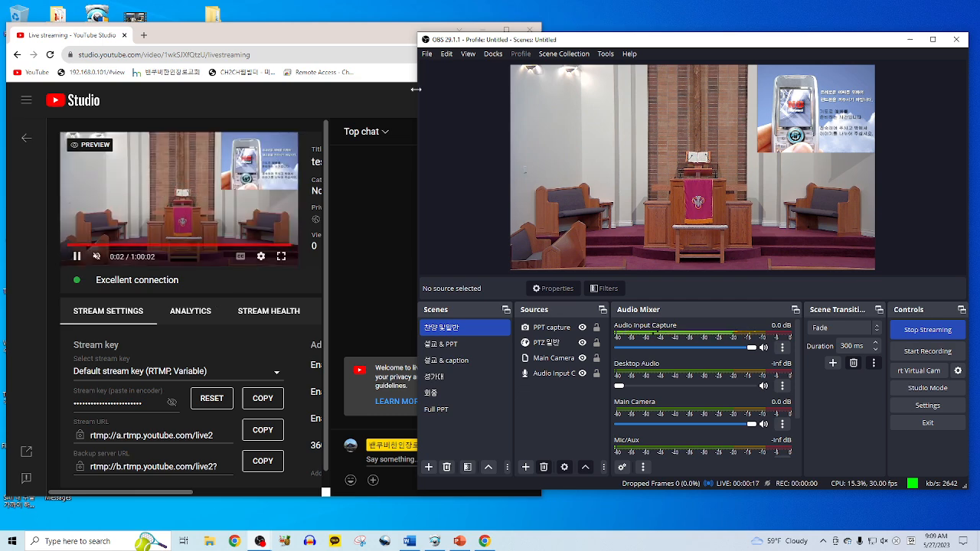
click(387, 39)
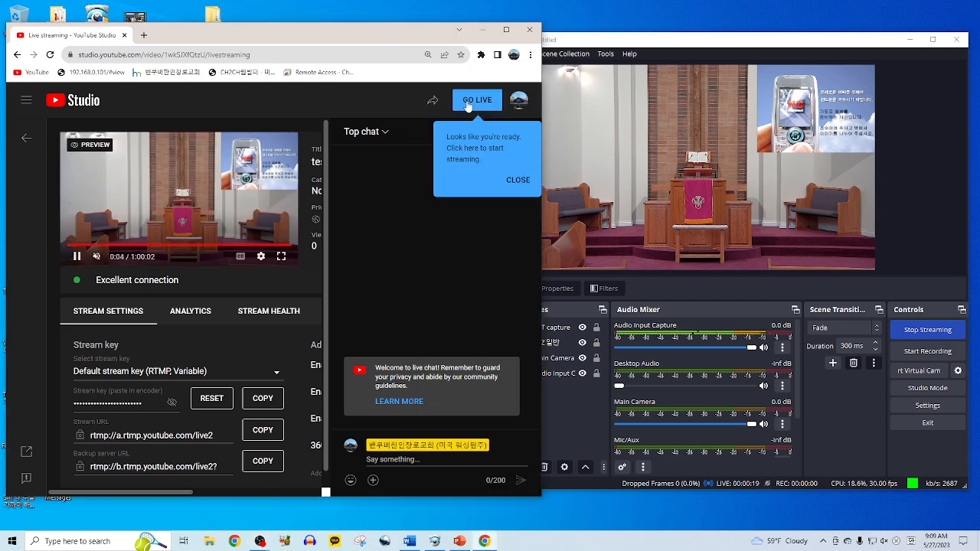
click(616, 52)
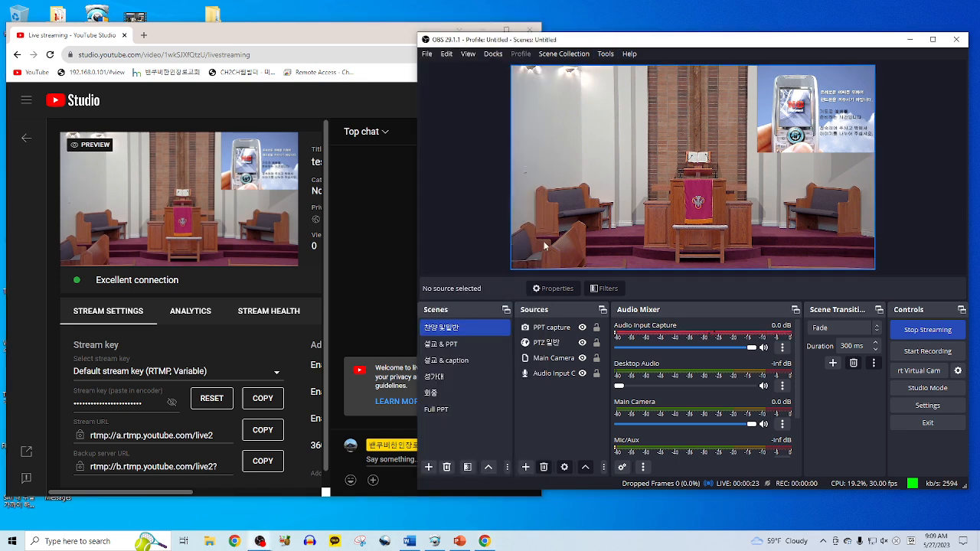